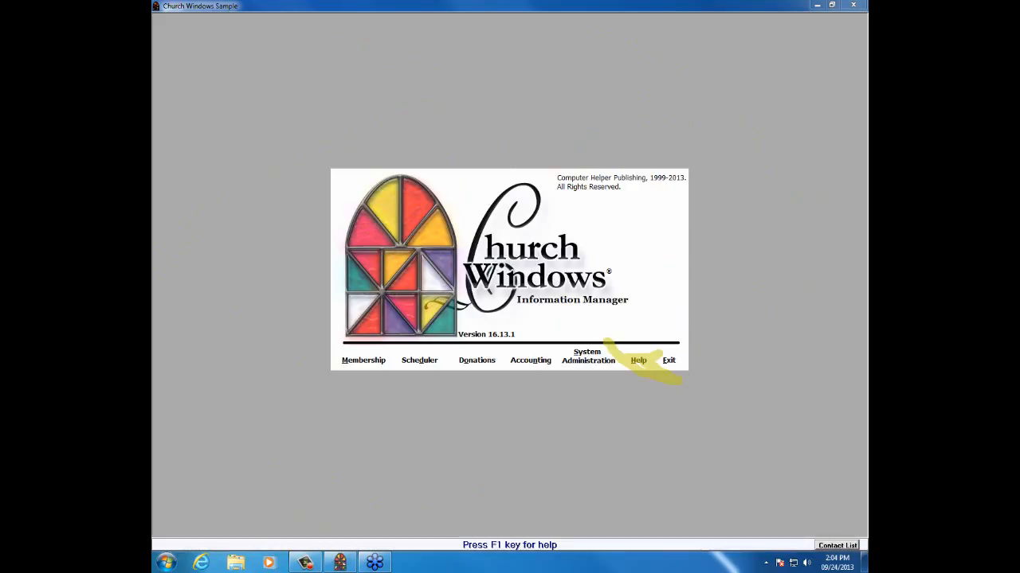
- Open the help search and list the topics for the keyword "sub"
click(638, 366)
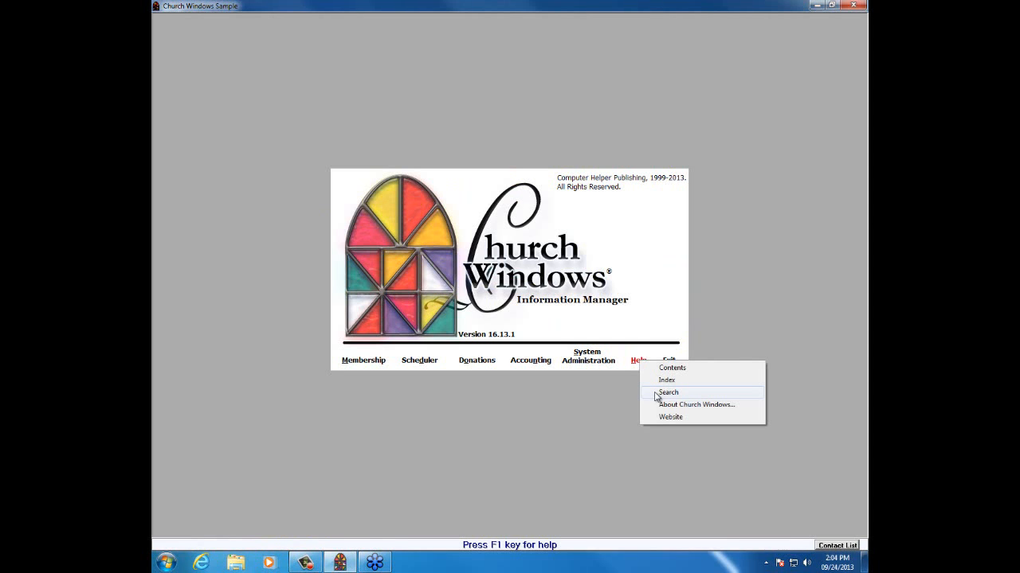
click(656, 394)
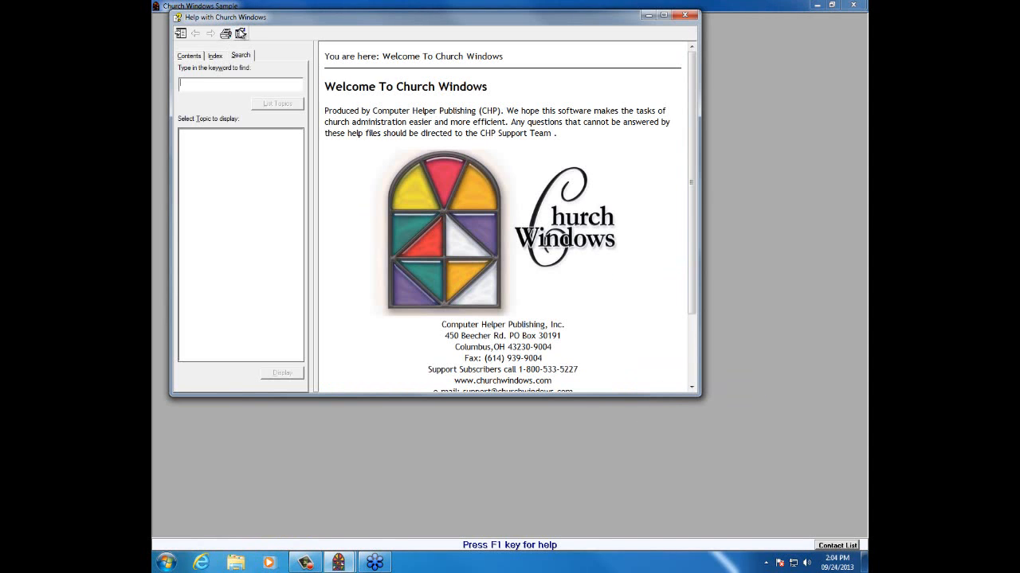
drag(267, 20, 321, 70)
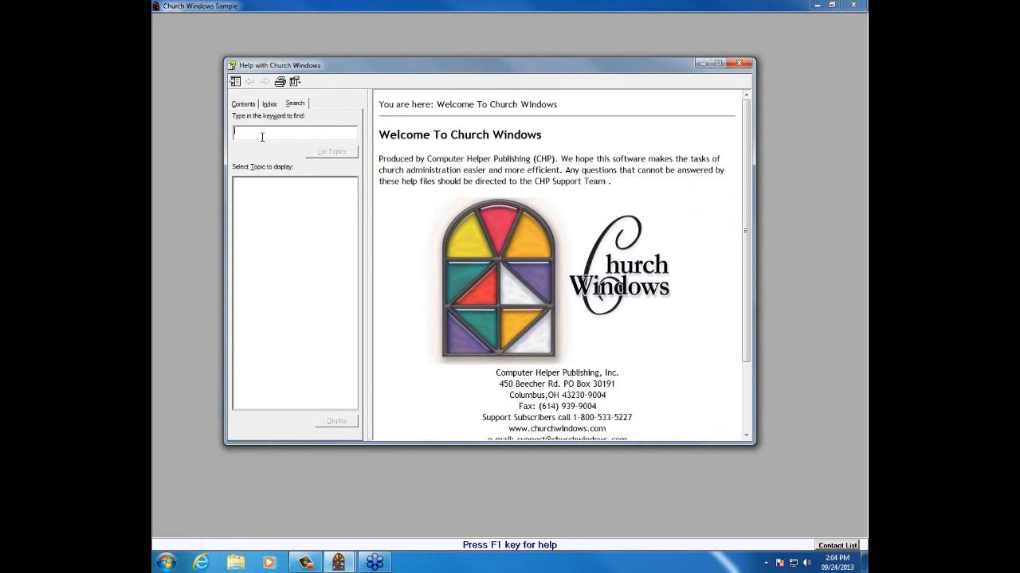
text(sub)
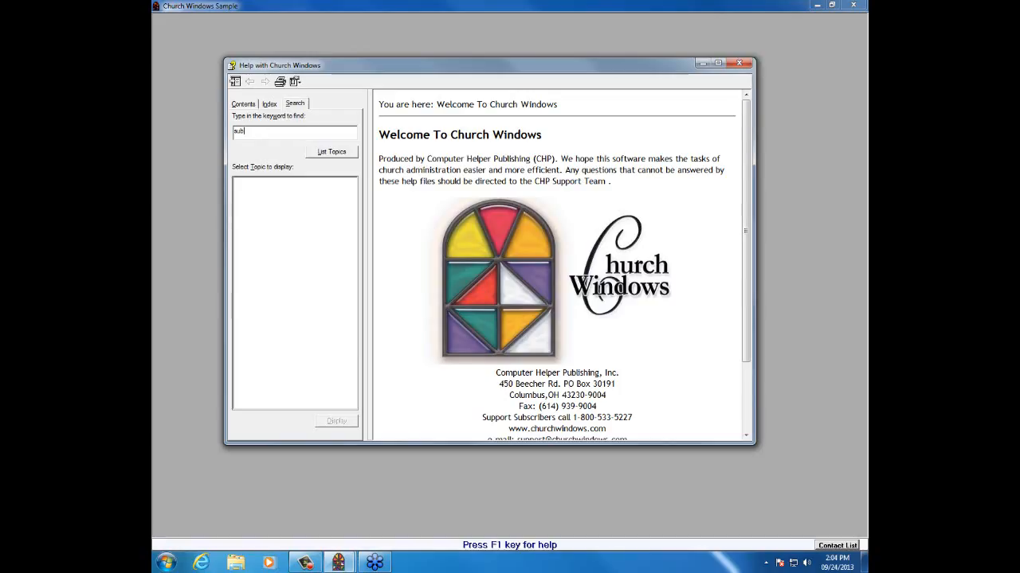
click(332, 153)
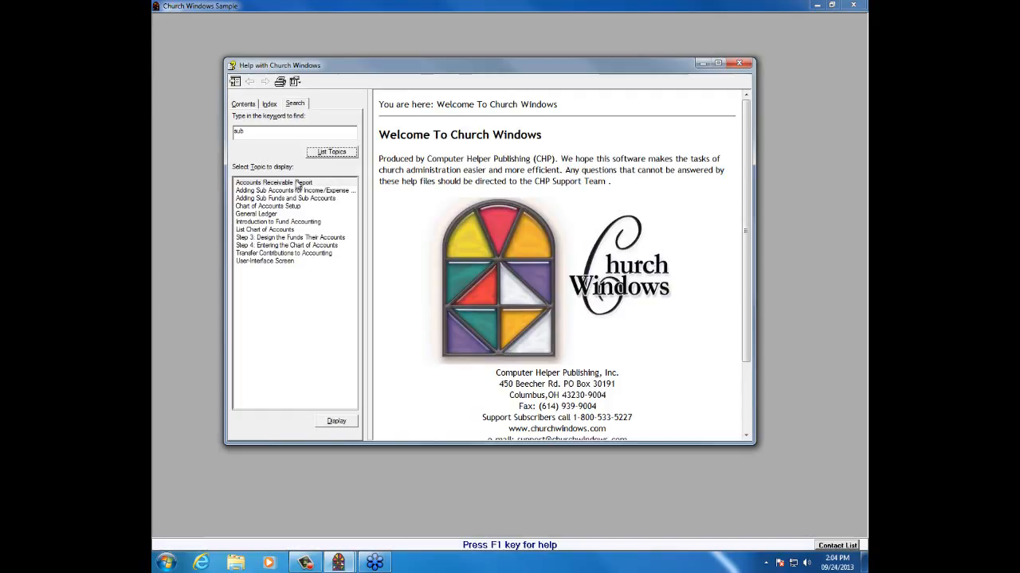
- Search the help for "subtotals" and display the Donations topic named Subtotals
click(271, 136)
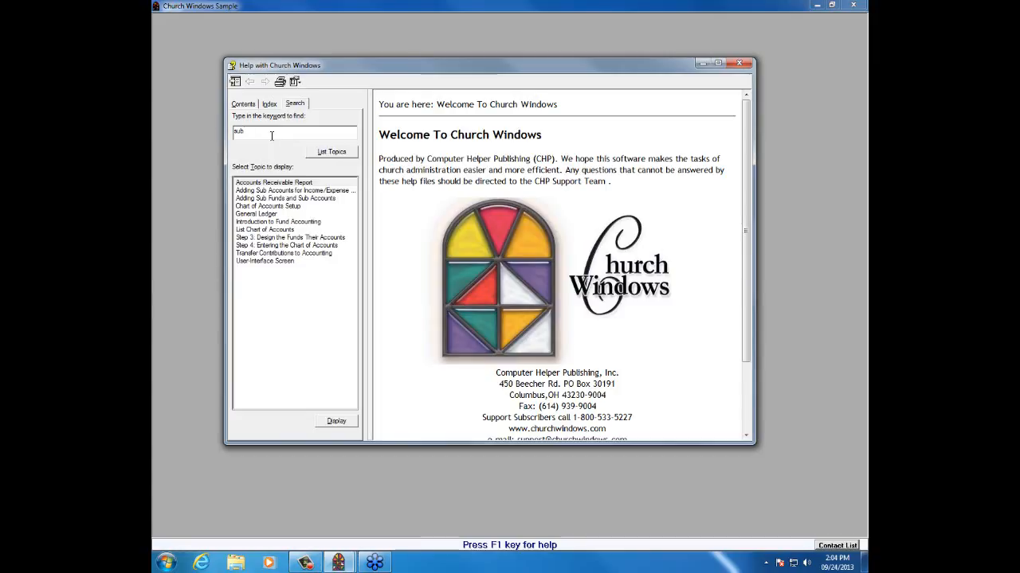
text(totals)
click(347, 151)
click(254, 272)
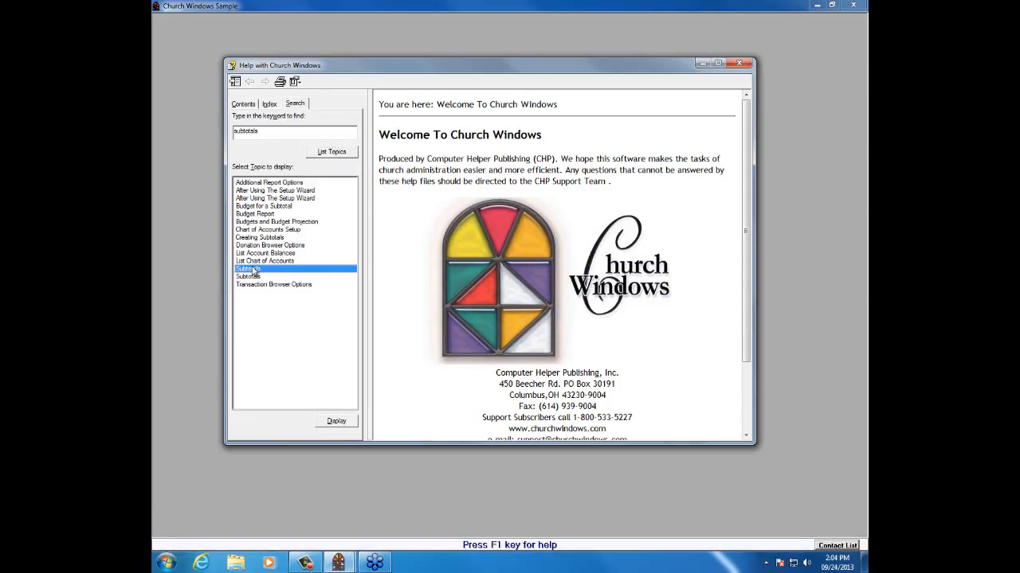
double_click(250, 271)
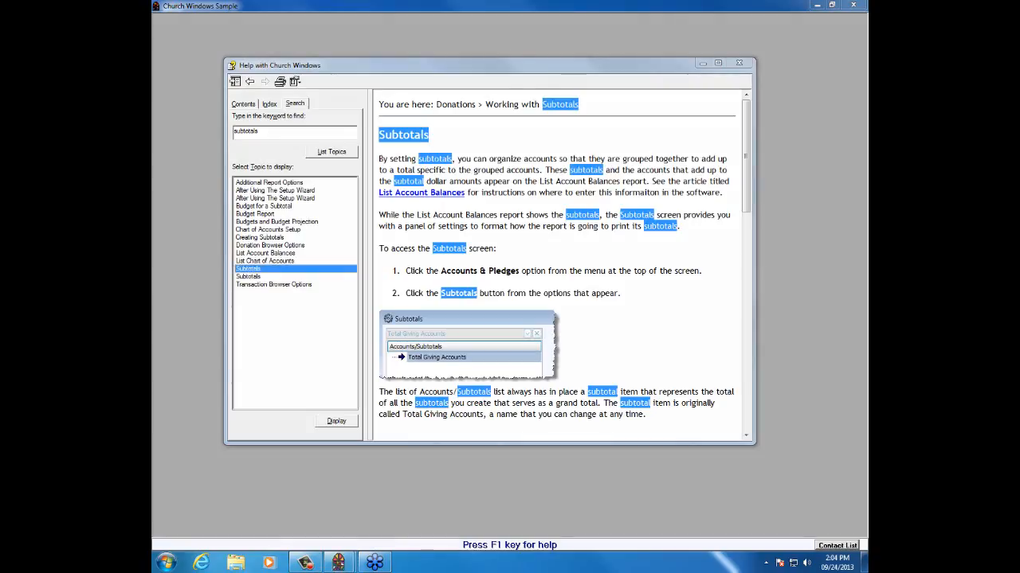
mouse_move(434, 111)
mouse_down()
mouse_move(534, 94)
mouse_move(389, 107)
mouse_move(432, 102)
mouse_move(586, 149)
mouse_up()
drag(478, 114, 431, 130)
drag(235, 276, 260, 275)
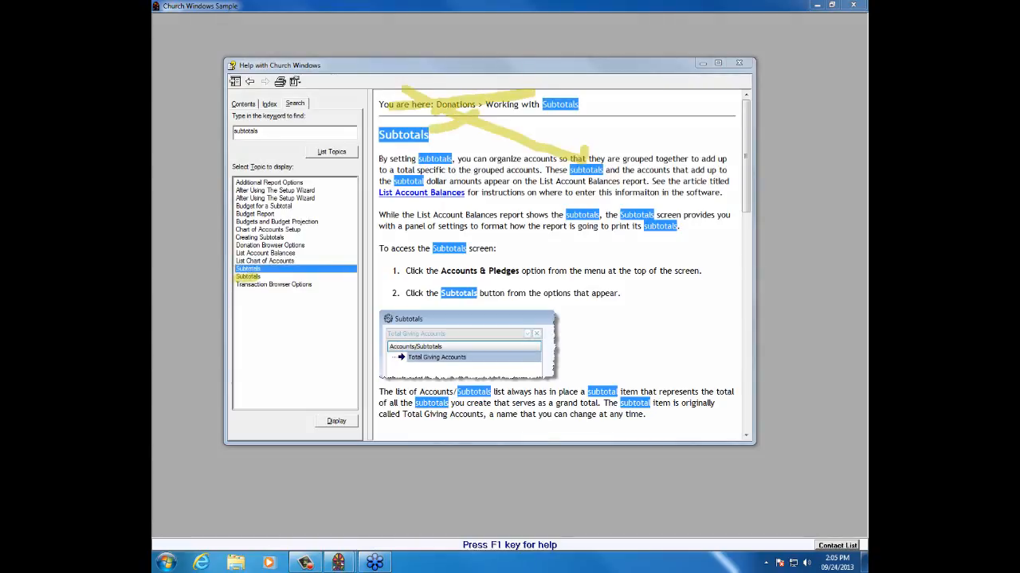
- Display the Accounting help topic on Subtotals, read how subtotal lines are set up, and close the help
click(250, 276)
double_click(250, 277)
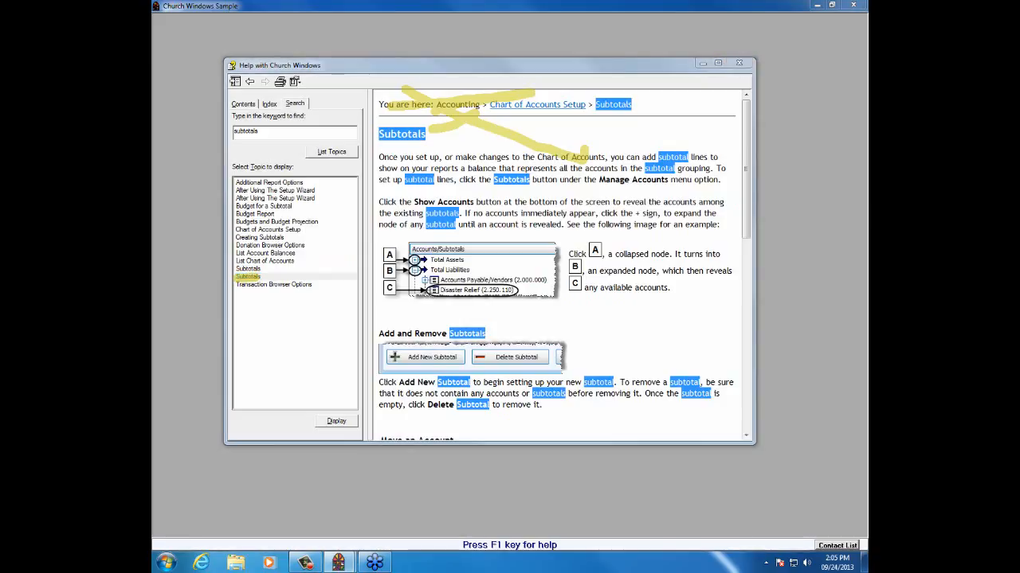
click(842, 208)
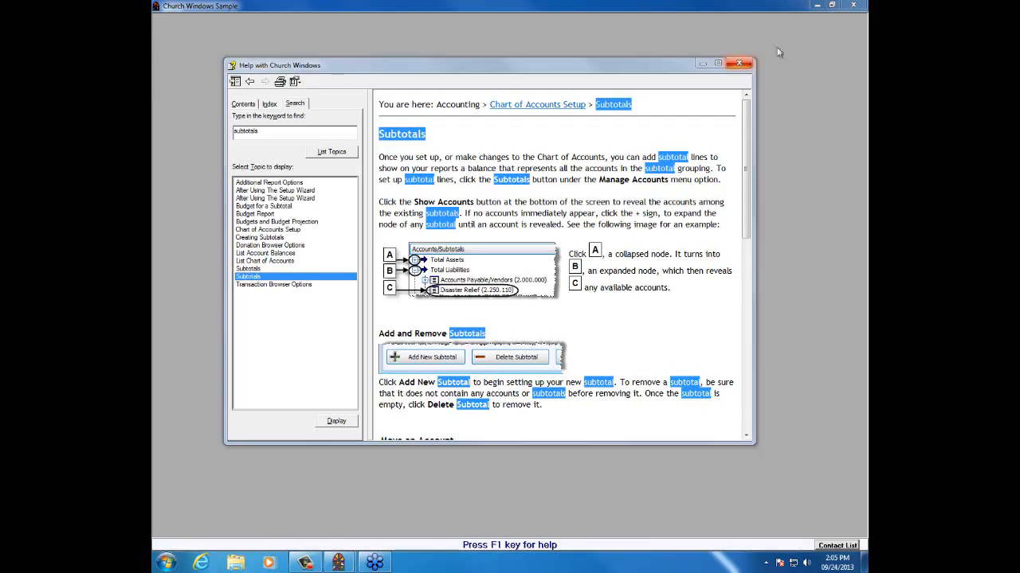
click(740, 63)
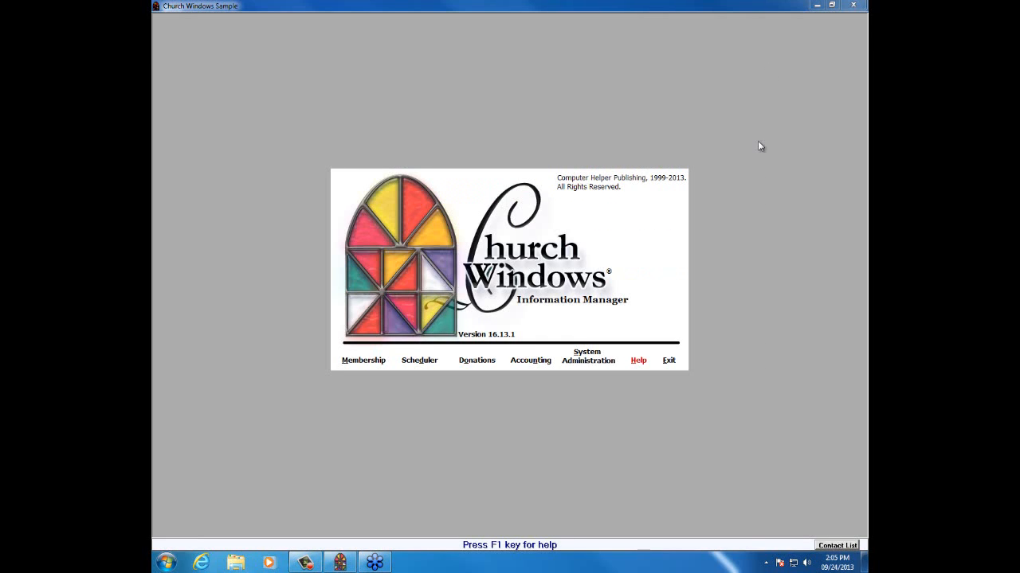
- Open the Chart of Accounts in the Accounting module and maximize its window
click(524, 364)
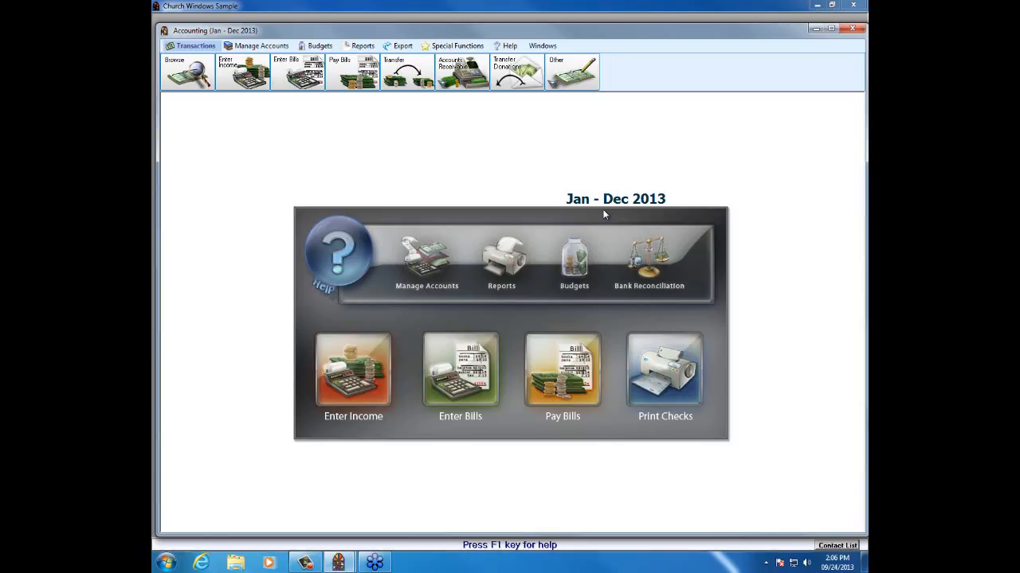
click(430, 267)
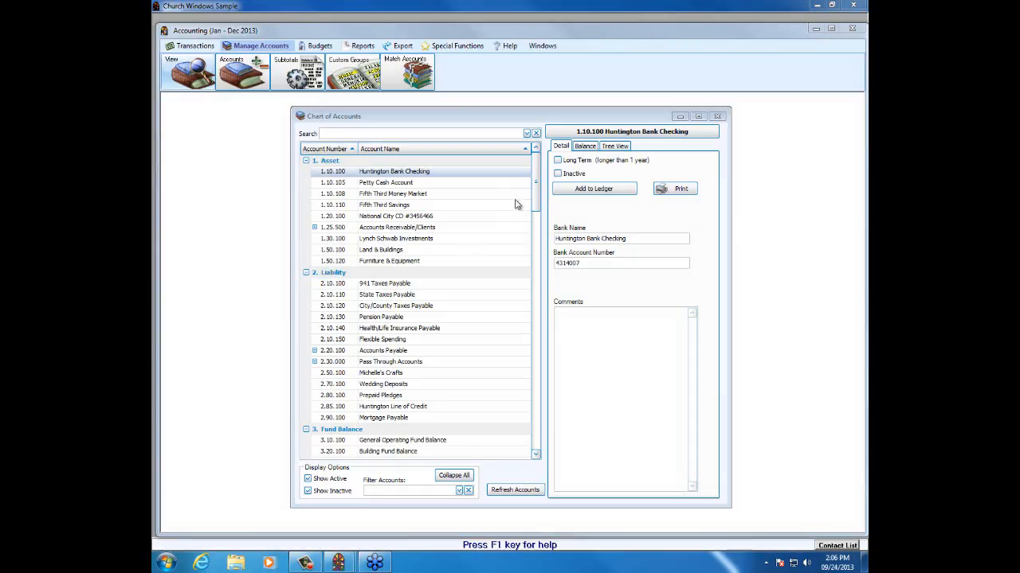
click(698, 116)
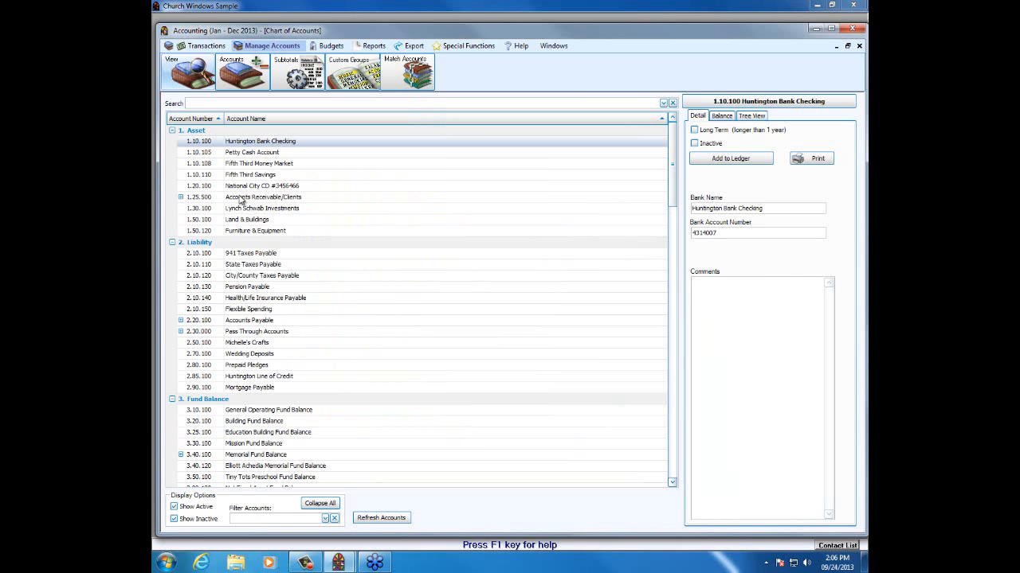
- Collapse the Asset group, examine the vendors under Accounts Payable, and collapse the Liability group
click(172, 131)
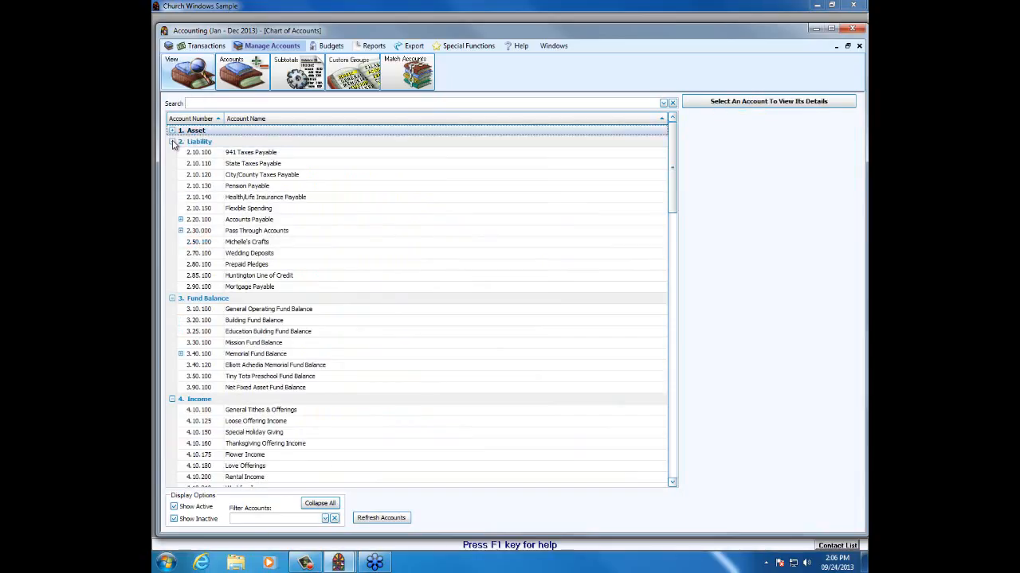
click(180, 220)
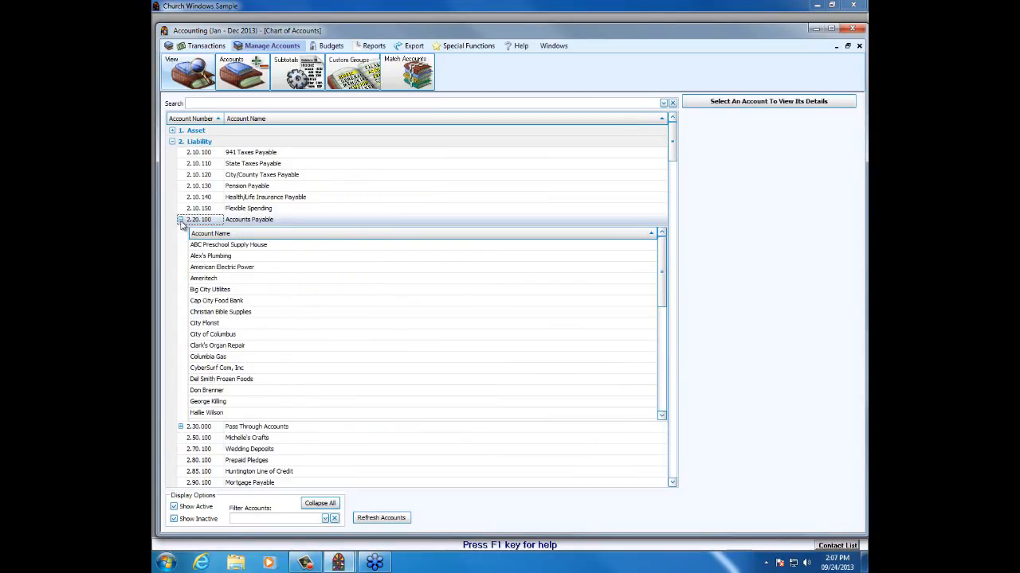
click(181, 220)
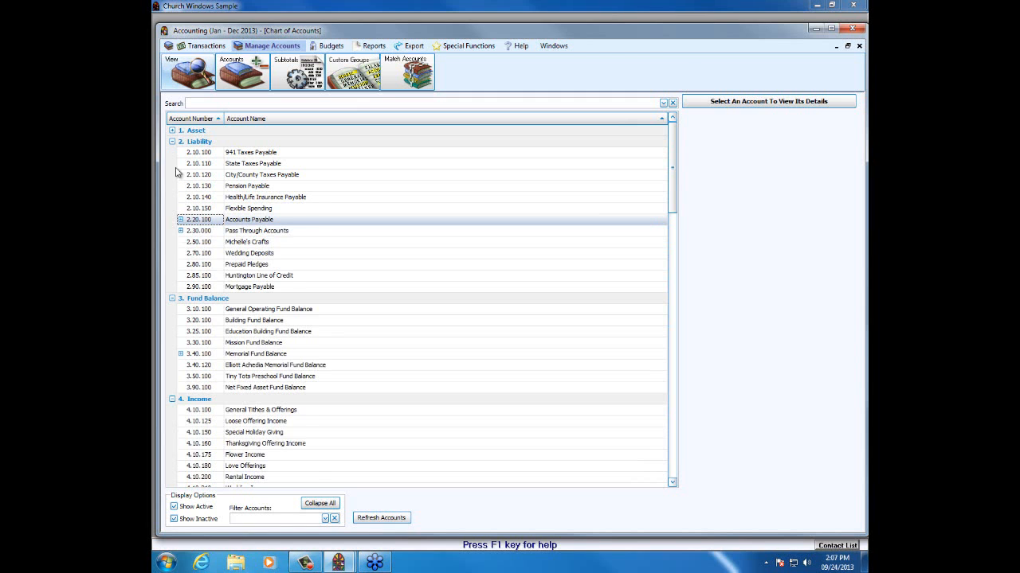
click(171, 142)
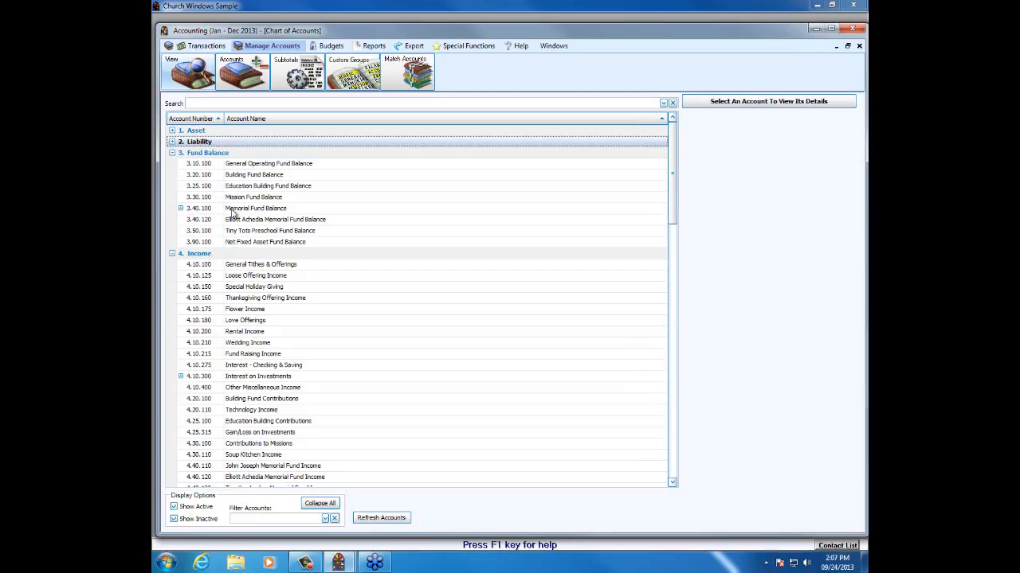
- Examine the sub accounts of Memorial Fund Balance (3.40.100) and collapse the Fund Balance group
click(181, 201)
click(181, 208)
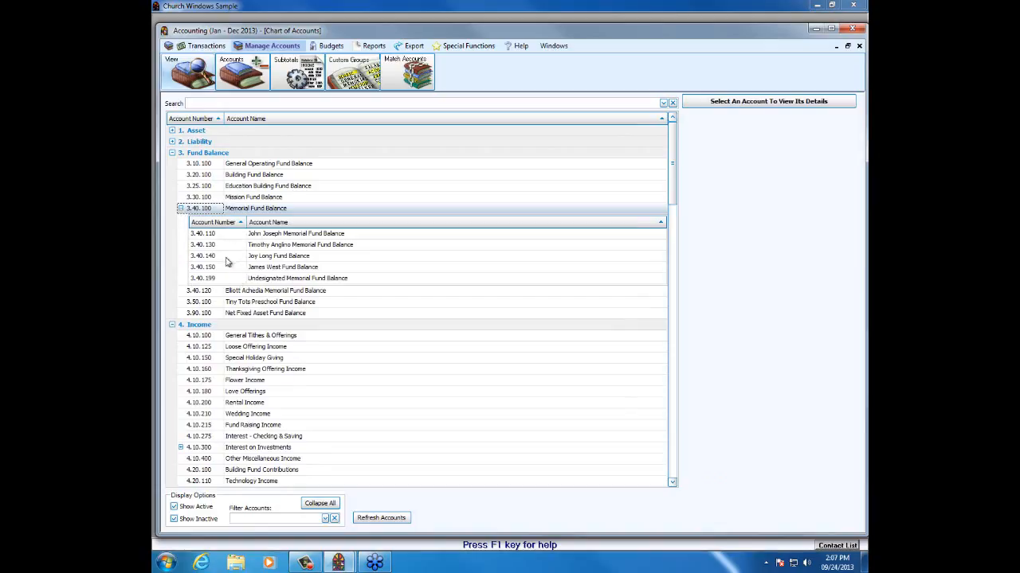
click(180, 207)
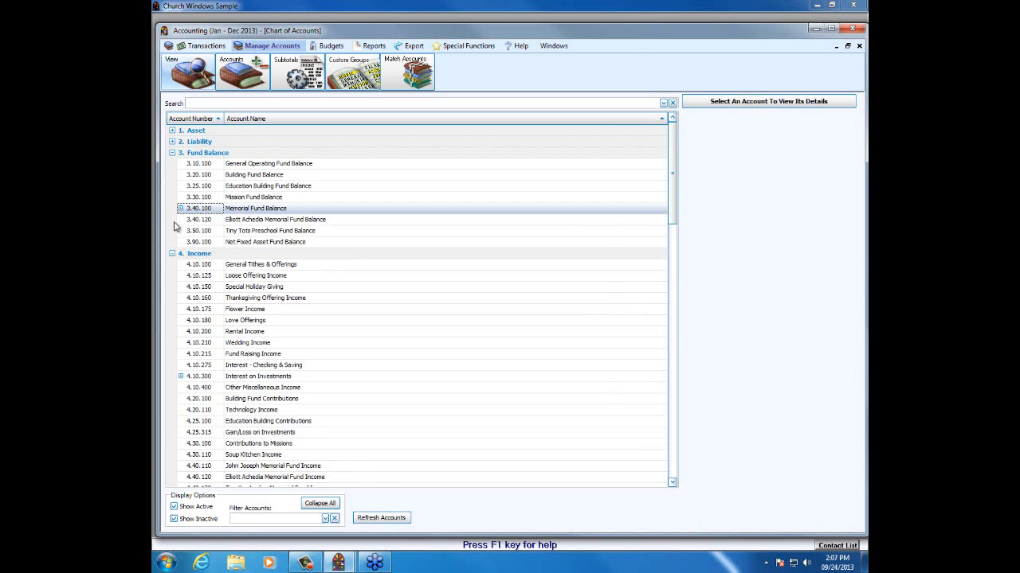
click(172, 153)
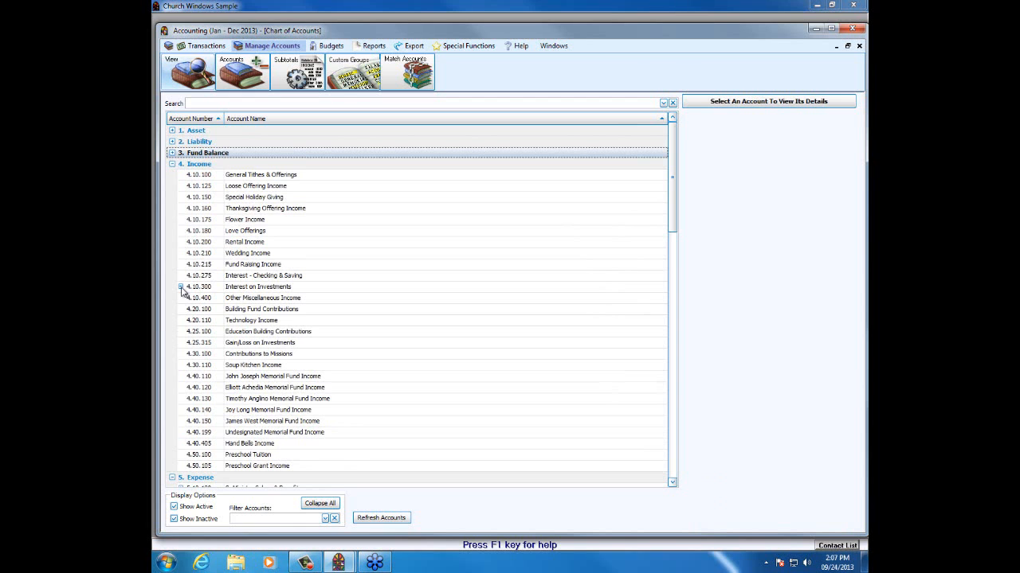
- Collapse the Income group, examine the sub accounts of the Sr and Assoc Minister Salary & Benefits expenses, and close the Chart of Accounts
click(172, 163)
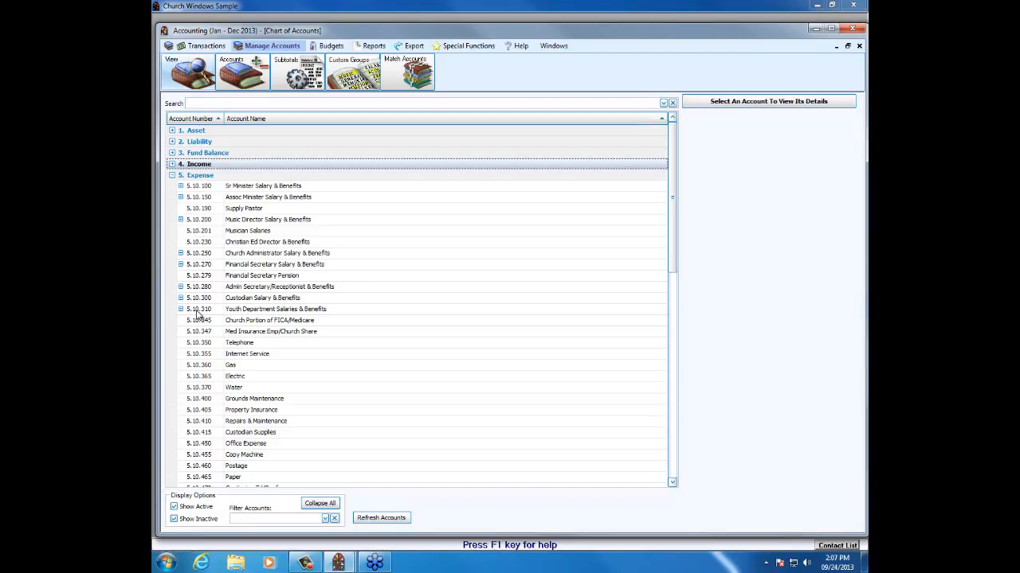
click(180, 185)
click(180, 269)
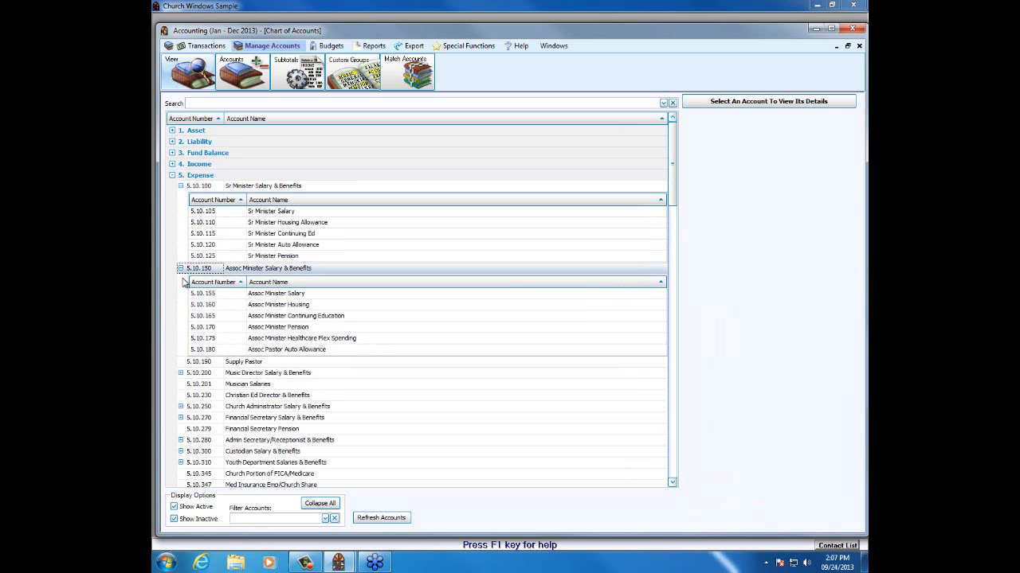
click(180, 186)
click(180, 197)
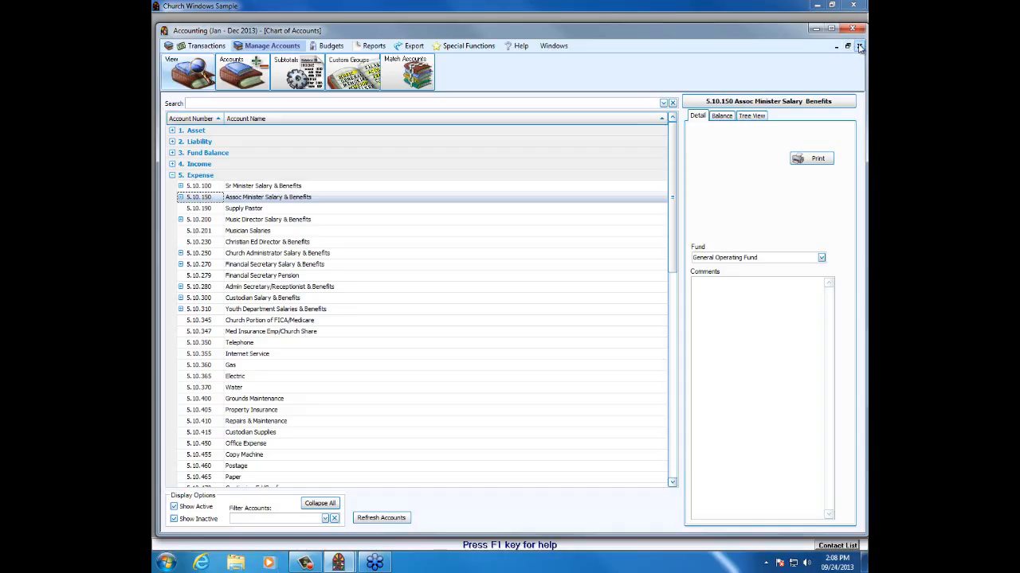
click(860, 48)
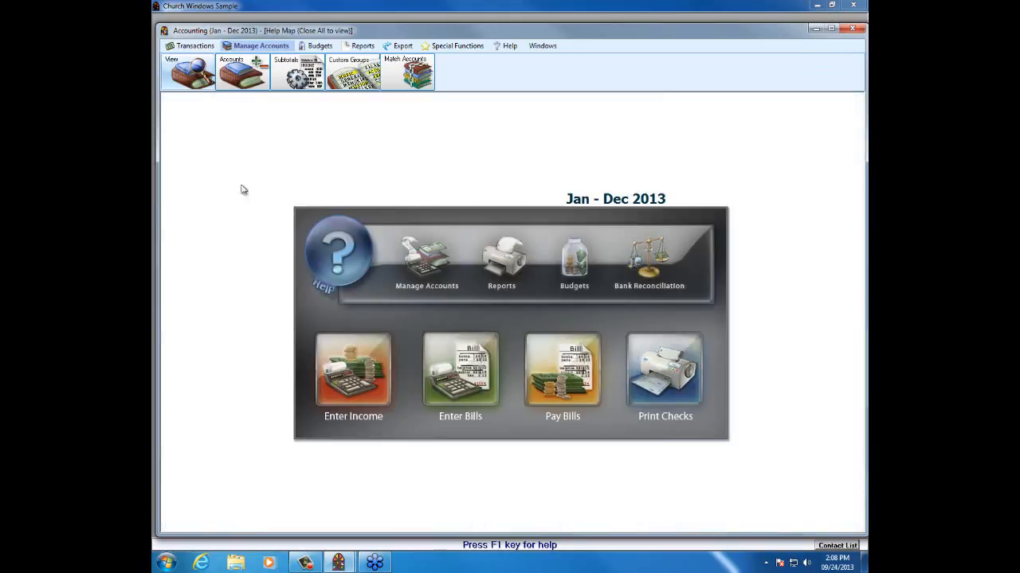
- Open the Treasurer's Report options, keep September 2013 as the report month, and review the report's visible columns
click(358, 45)
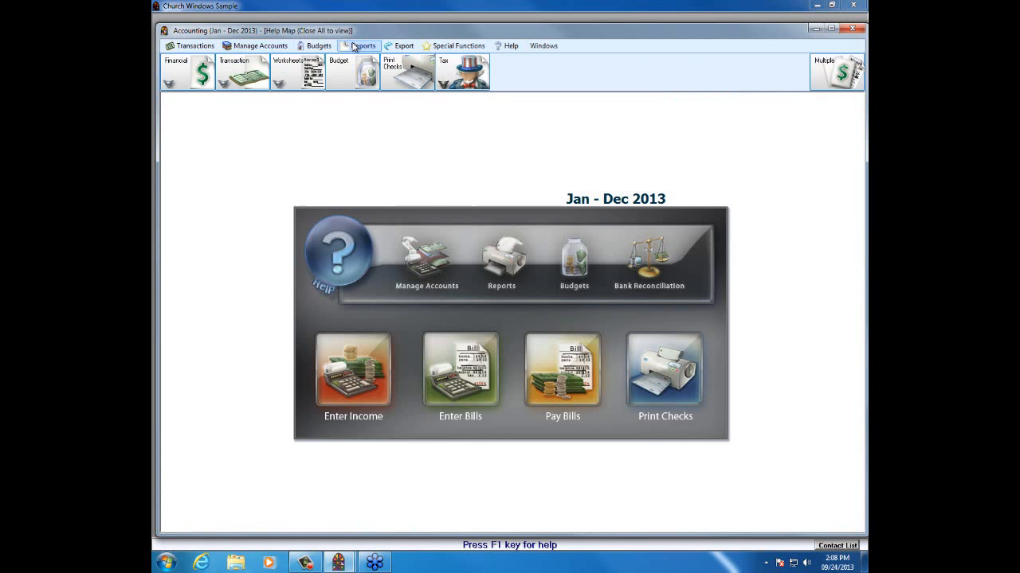
click(183, 78)
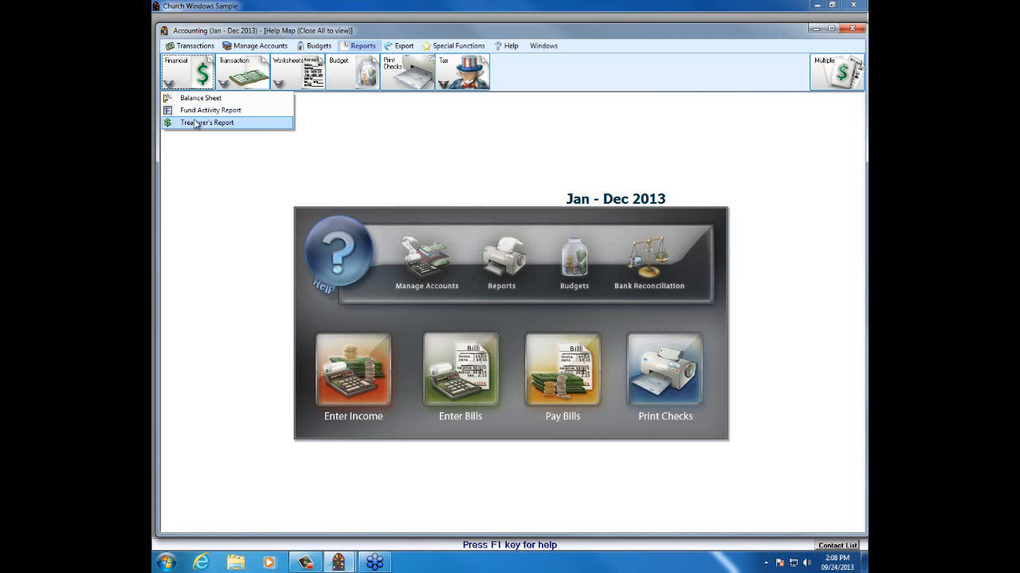
click(197, 120)
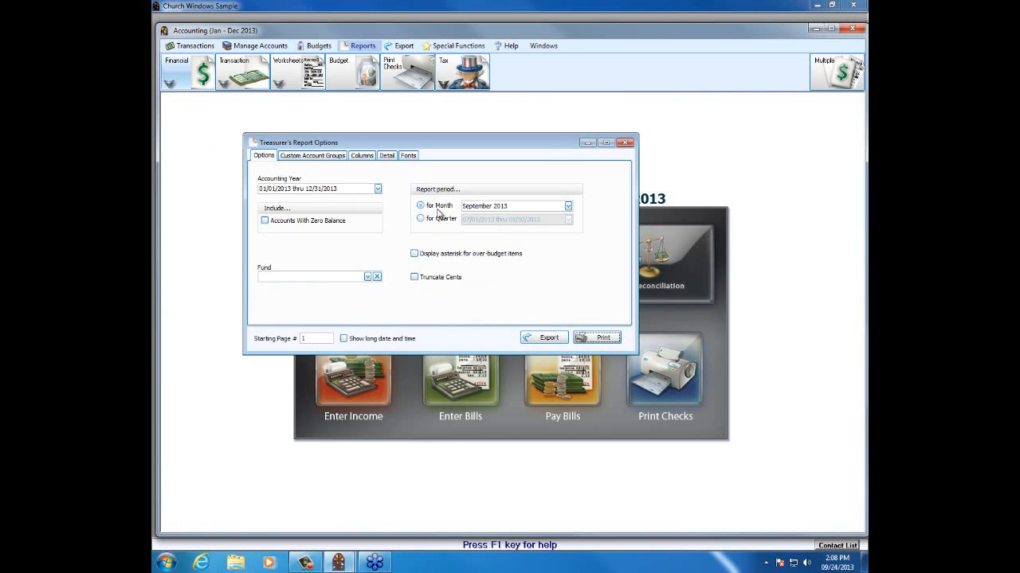
click(567, 206)
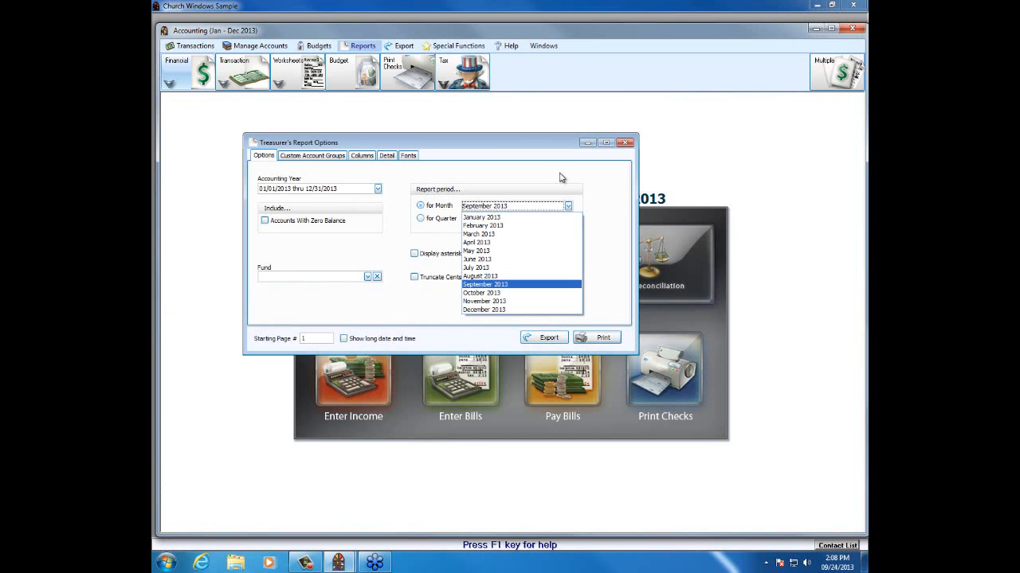
click(562, 178)
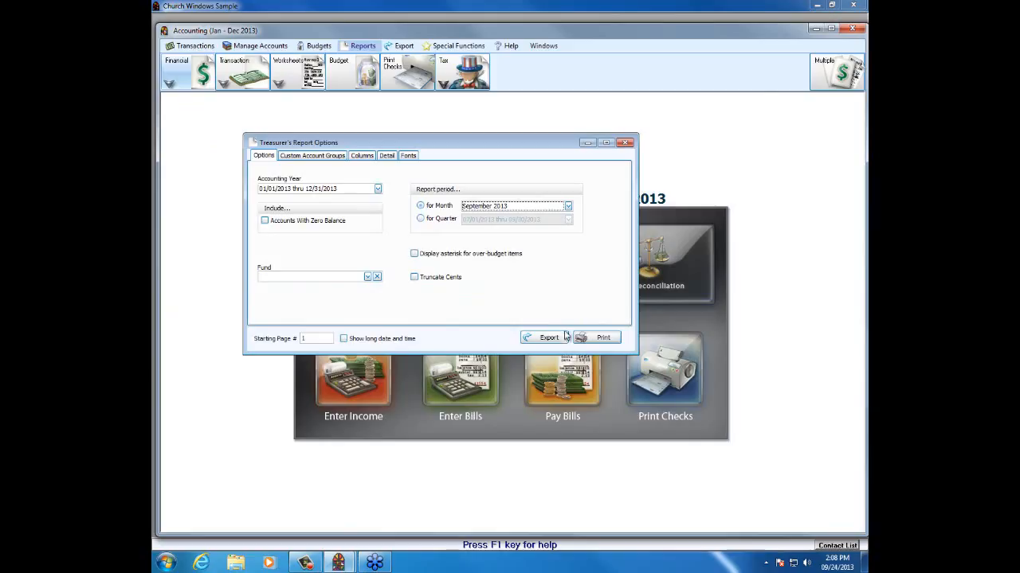
click(363, 156)
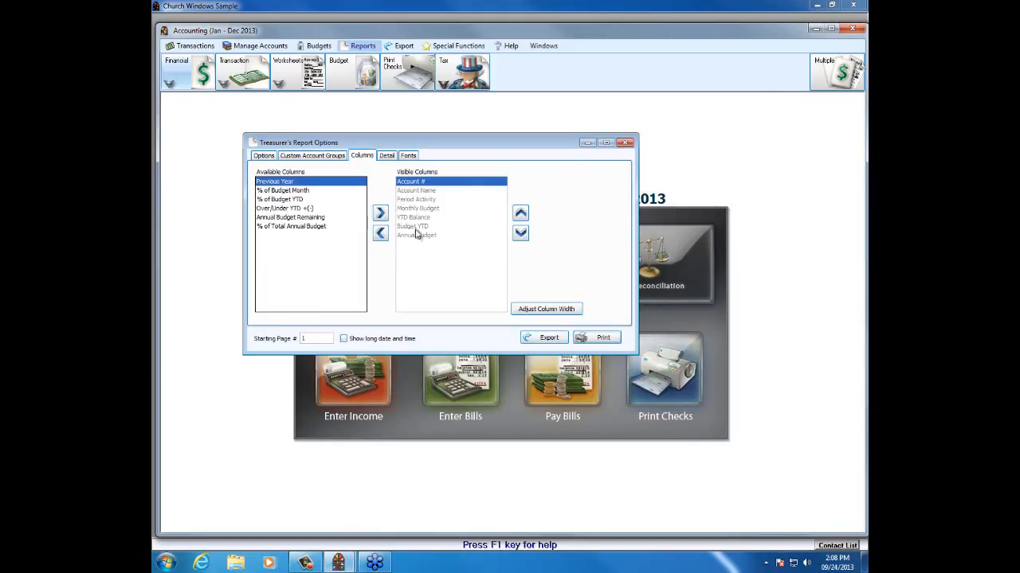
- Preview the Treasurer's Report and examine the Pastor Salaries & Benefits accounts and their subtotals across pages 1 and 2
click(603, 339)
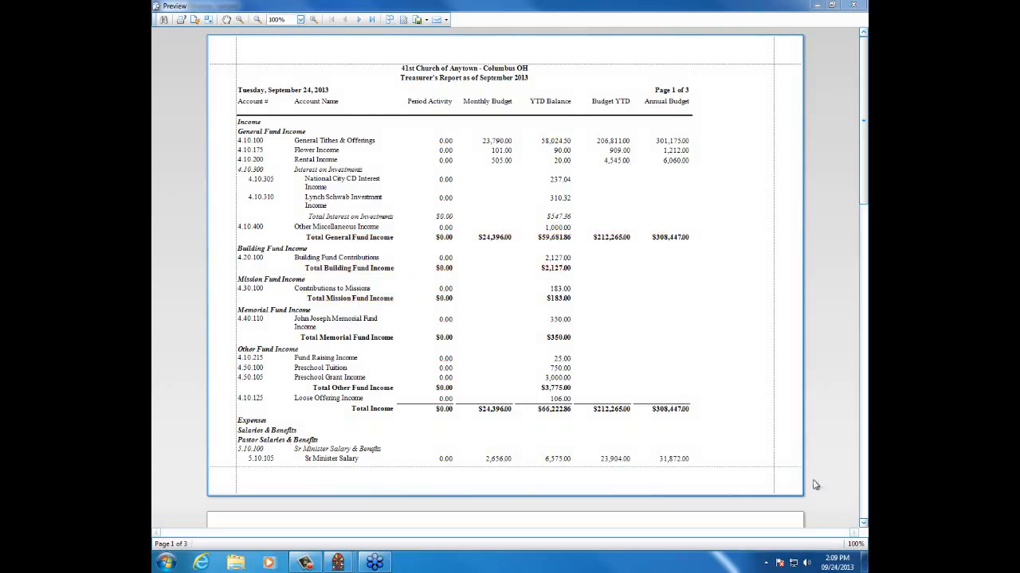
click(863, 523)
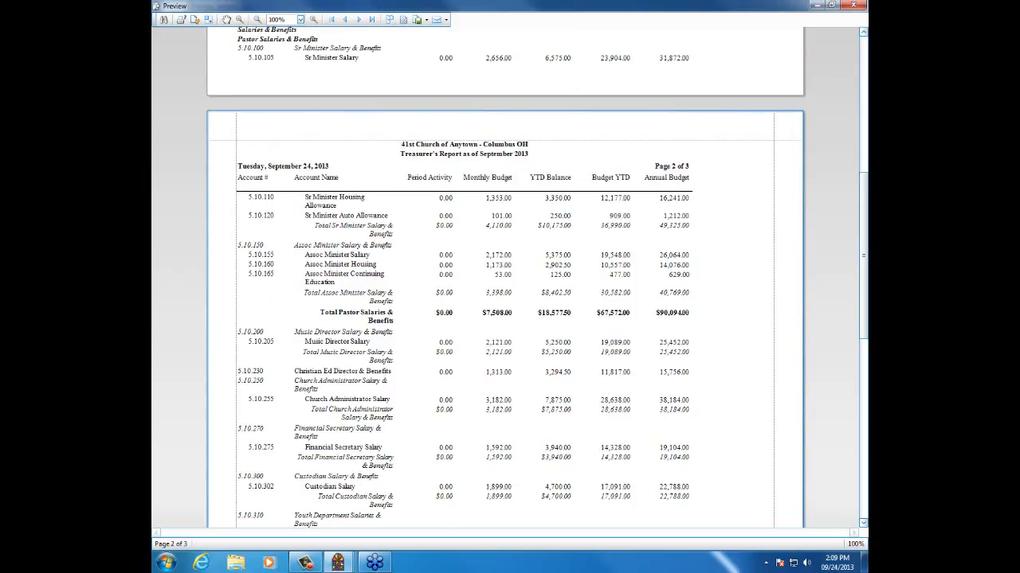
scroll(865, 185, up, 1)
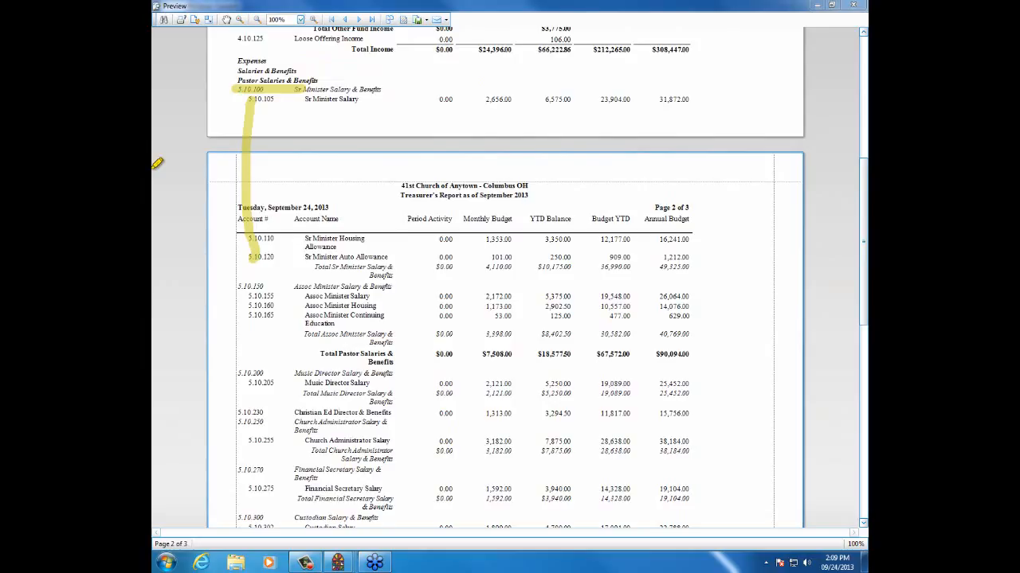
- Highlight the Sr Minister and Assoc Minister subtotals and the Total Pastor Salaries & Benefits line on page 2 of the report
drag(311, 267, 705, 272)
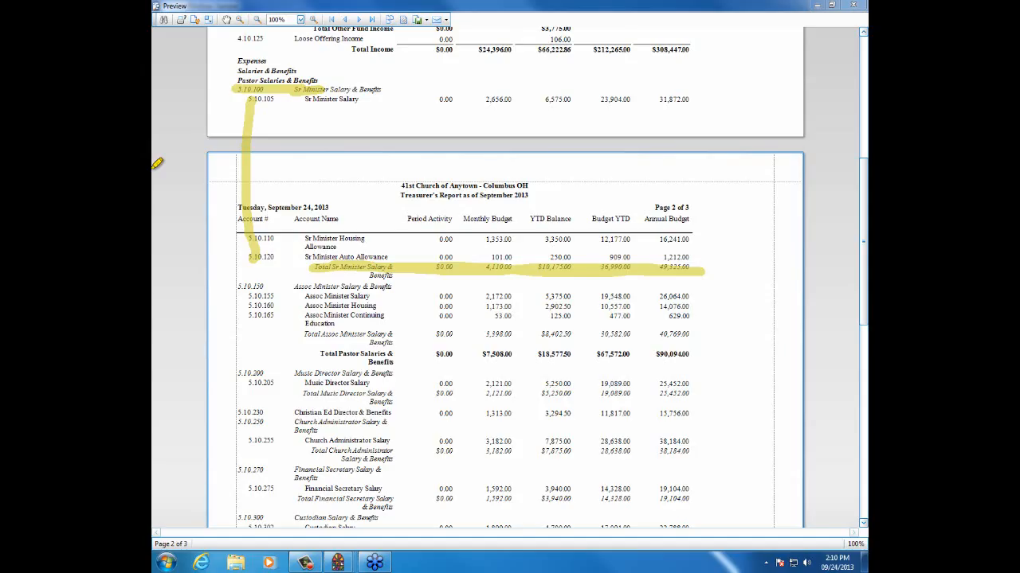
drag(310, 288, 391, 287)
drag(266, 293, 269, 331)
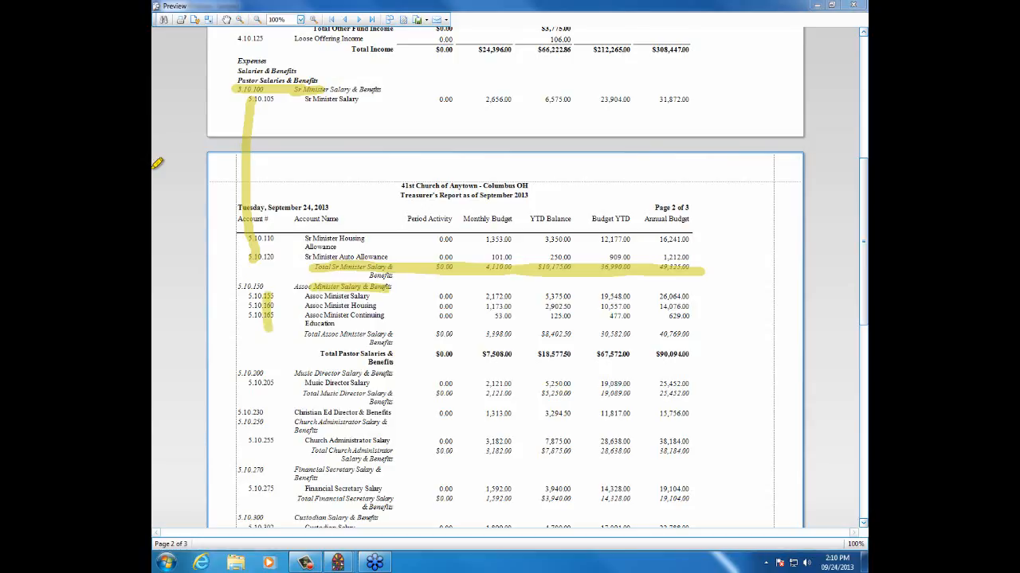
drag(303, 334, 432, 335)
drag(312, 354, 725, 363)
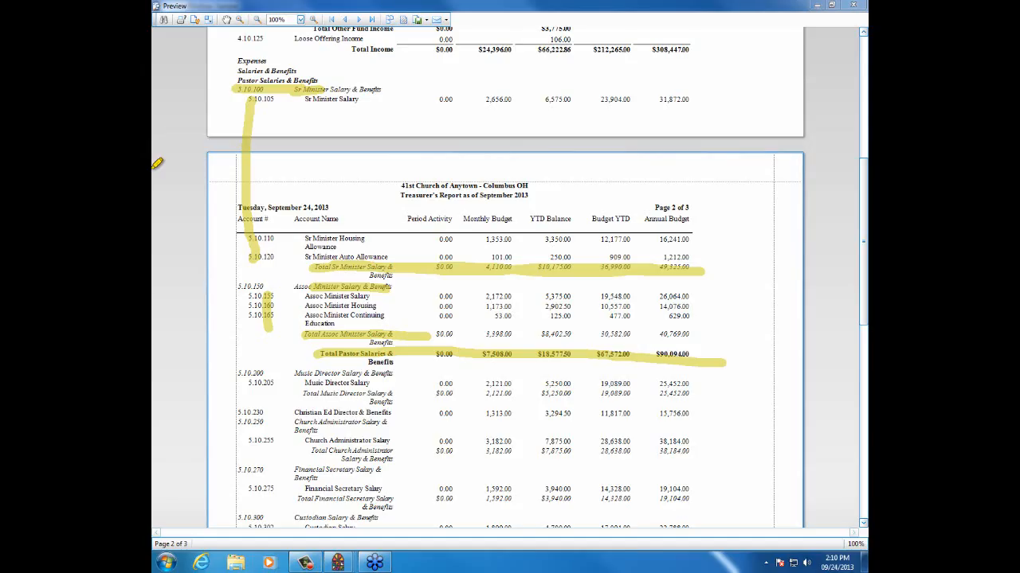
drag(347, 363, 418, 363)
- Examine the remaining expense subtotals through page 3, return to the income accounts on page 1, and close the report preview
click(862, 524)
click(862, 524)
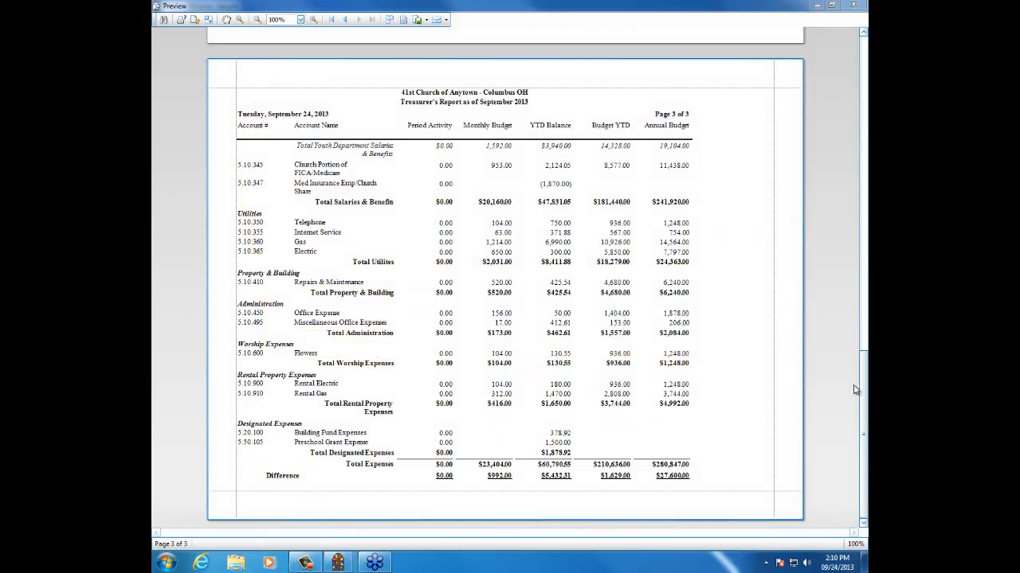
drag(861, 389, 863, 224)
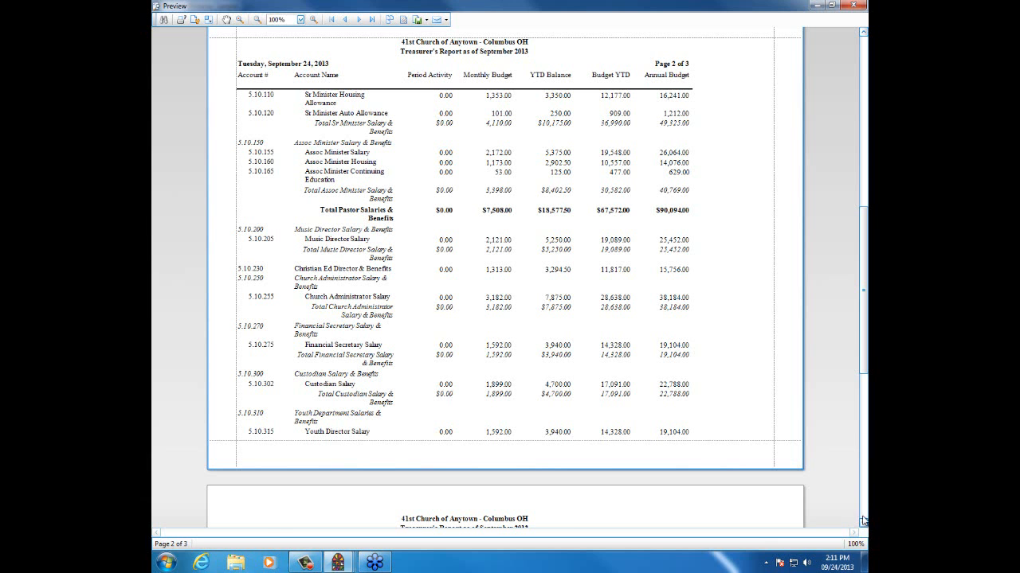
drag(862, 344, 863, 437)
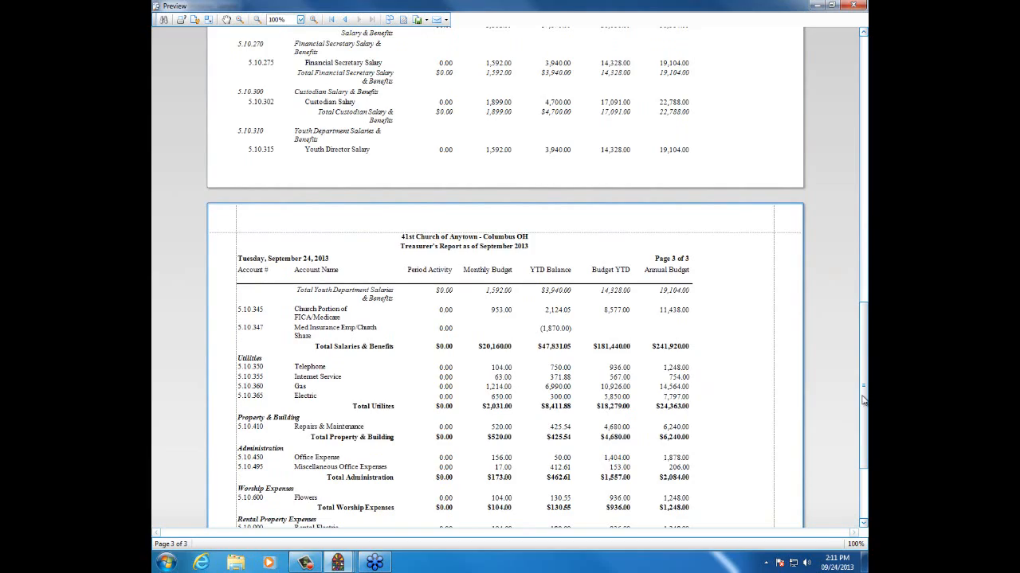
drag(864, 381, 862, 81)
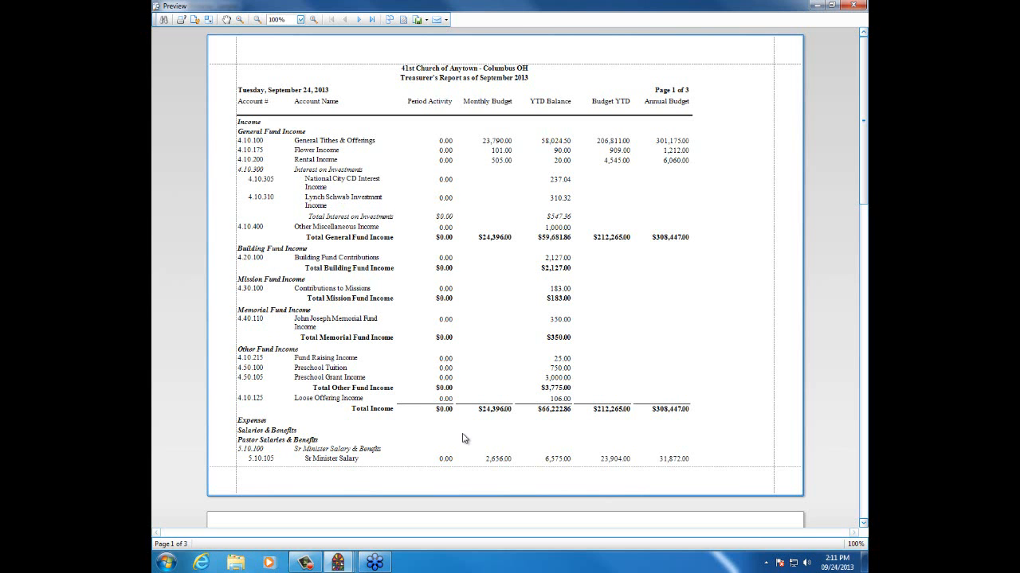
drag(864, 187, 773, 267)
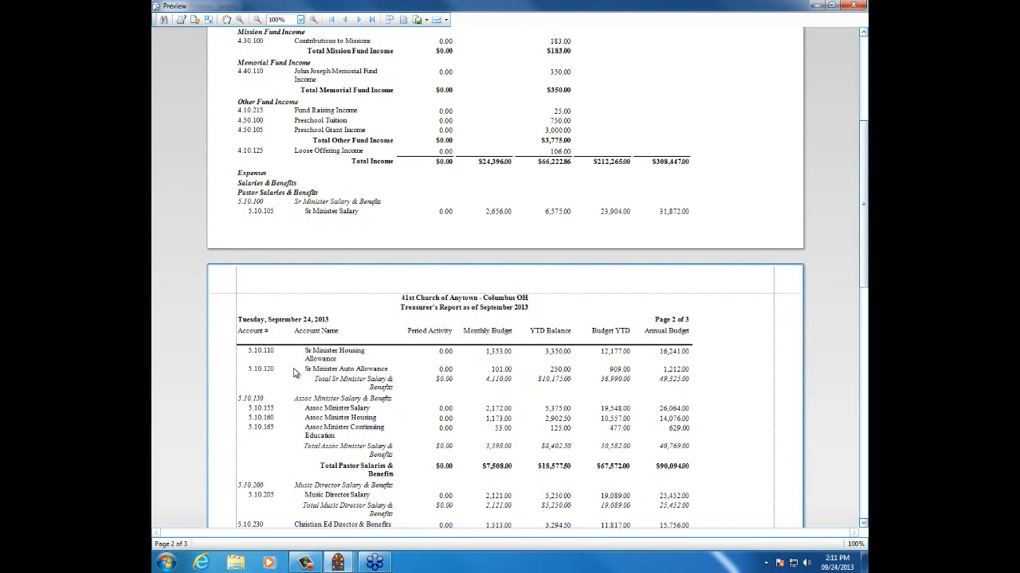
click(854, 6)
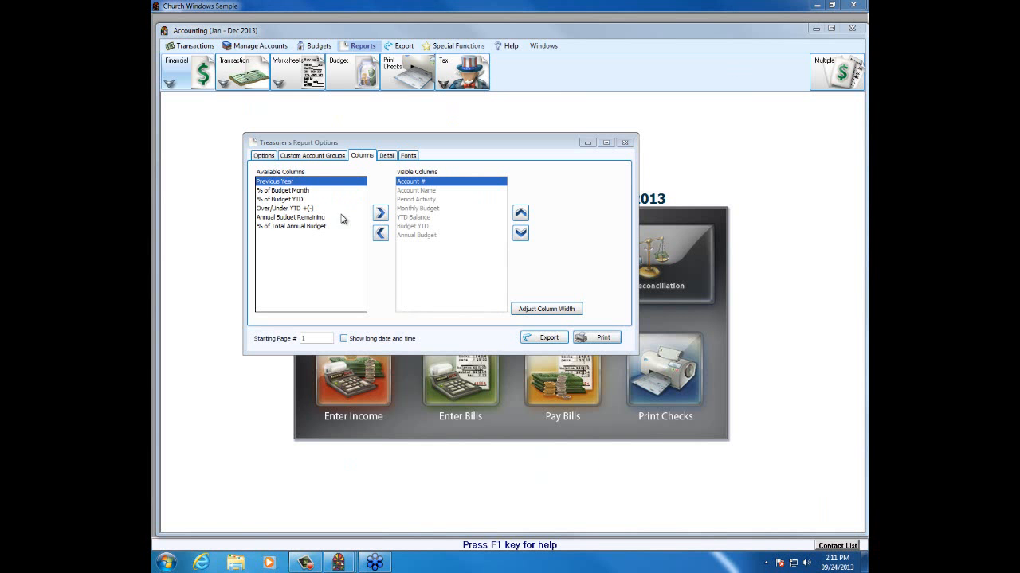
- Include accounts with zero balance in the Treasurer's Report and preview it again for September 2013
click(265, 155)
click(264, 220)
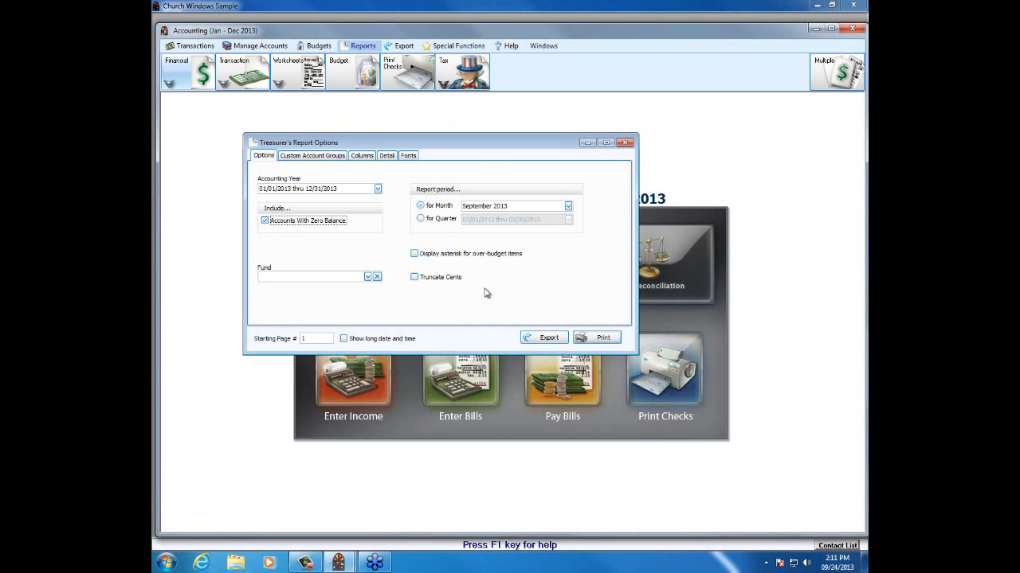
click(596, 338)
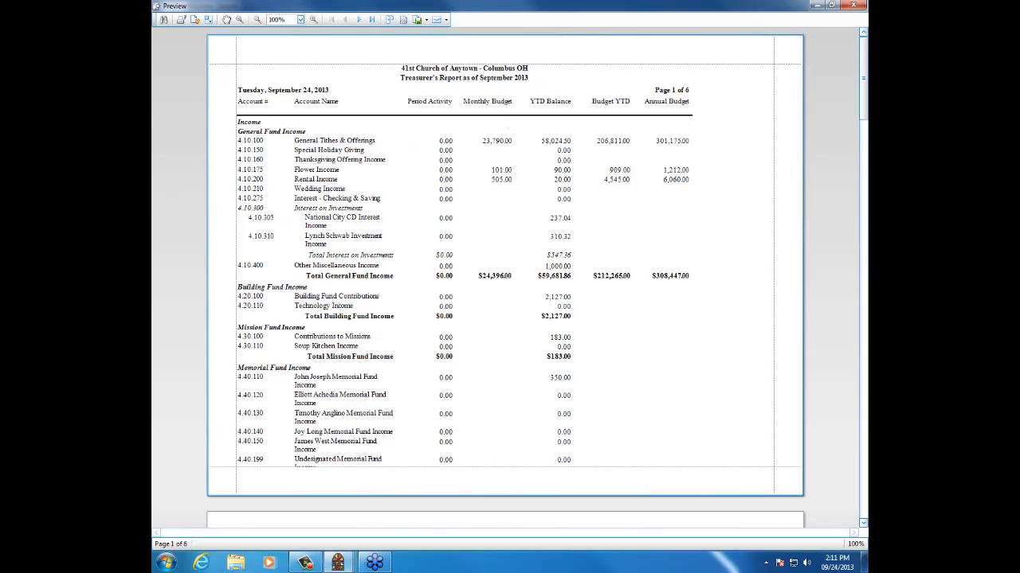
- Examine the Pastor Salaries & Benefits sub accounts on page 2 of the new preview and close the report and its options
drag(862, 78, 863, 167)
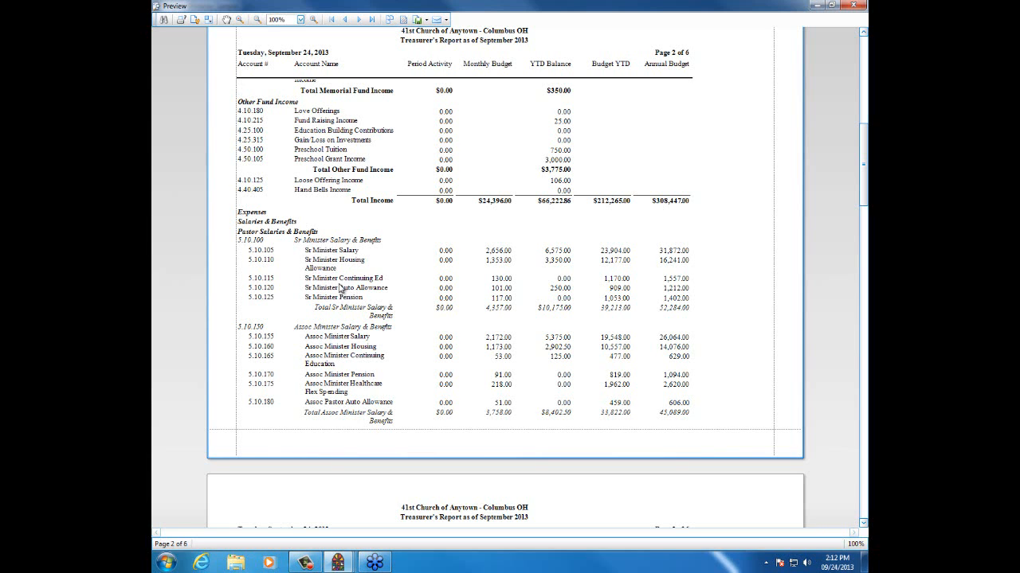
click(854, 8)
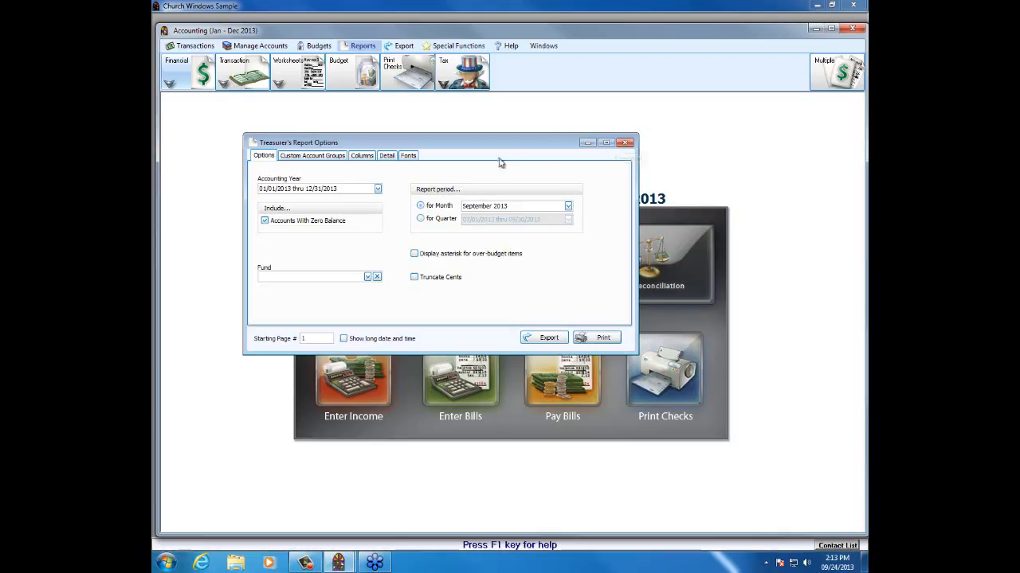
click(626, 145)
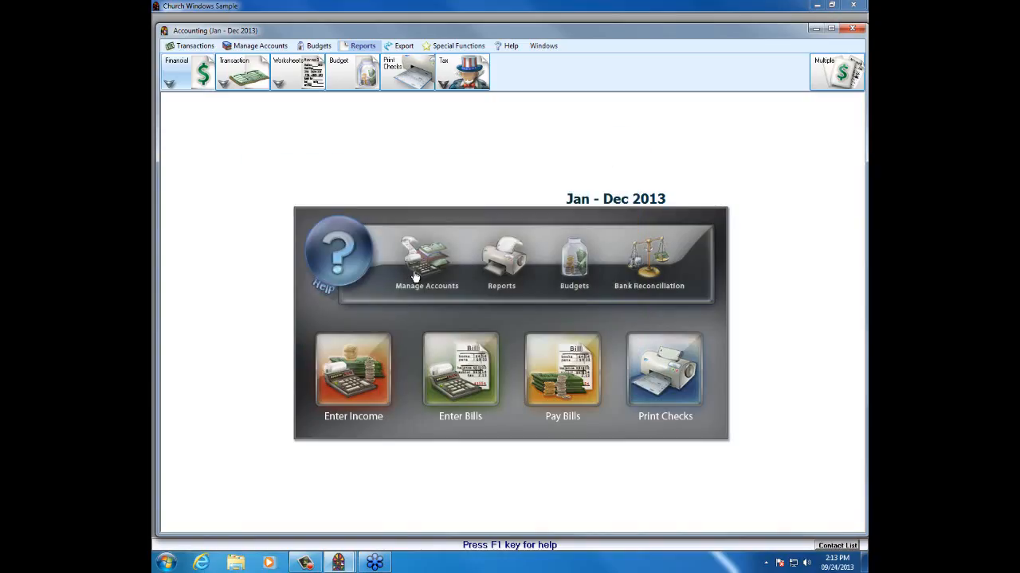
- Open the Chart of Accounts, expand expense account 5.10.100 Sr Minister Salary & Benefits, and select its sub account 5.10.105 Sr Minister Salary
click(416, 275)
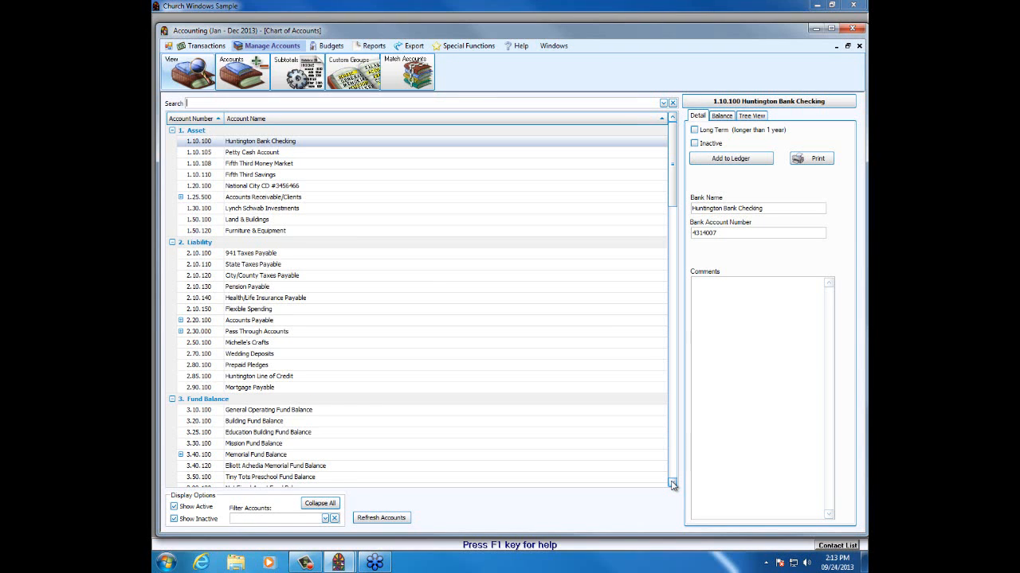
scroll(672, 482, down, 15)
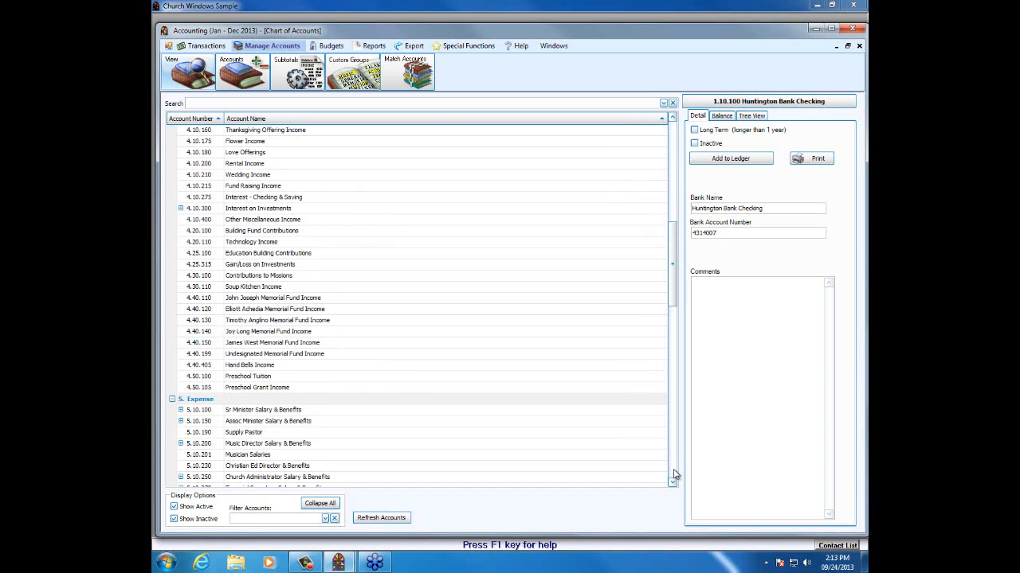
scroll(672, 483, down, 8)
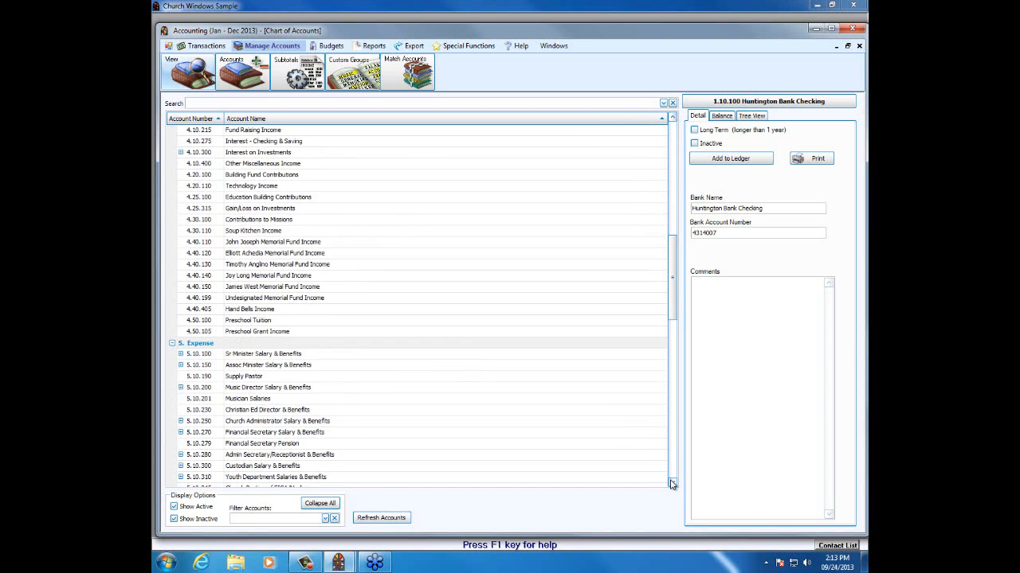
scroll(672, 482, down, 3)
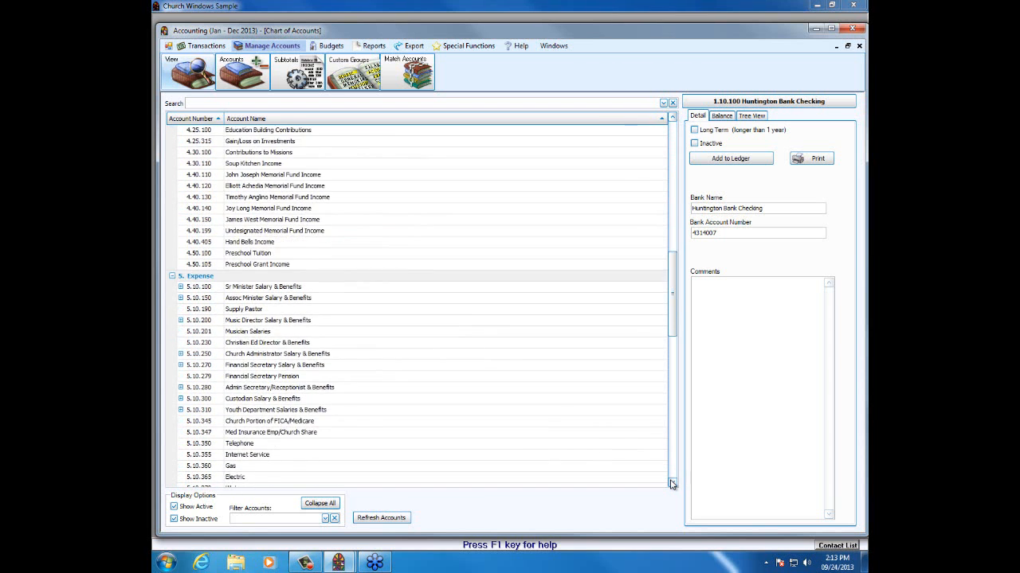
click(181, 286)
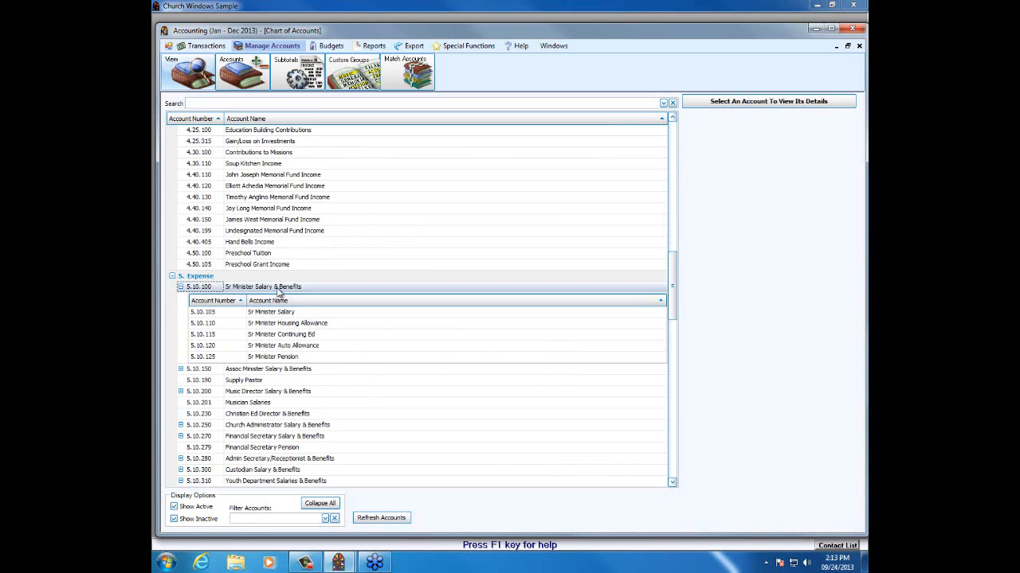
click(271, 311)
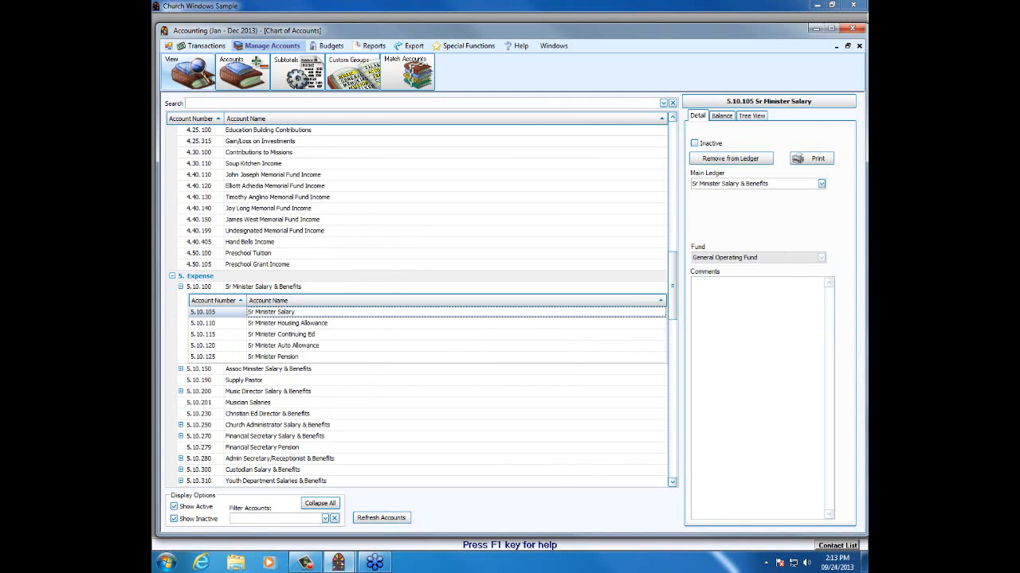
- Examine the locked Fund assignment of the Sr Minister Salary sub account, highlighting the Fund field and the neighbouring housing allowance account
double_click(271, 311)
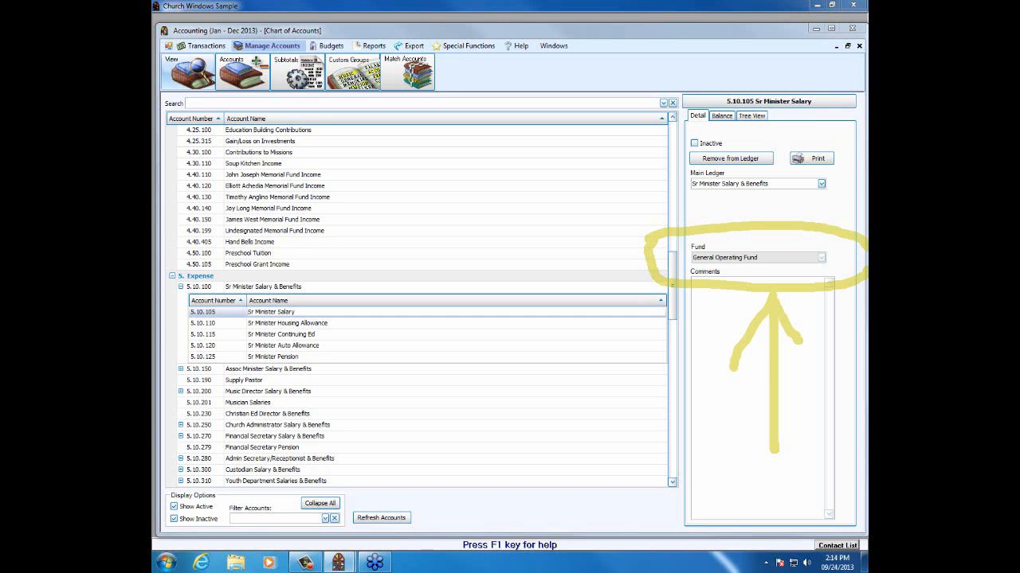
click(271, 312)
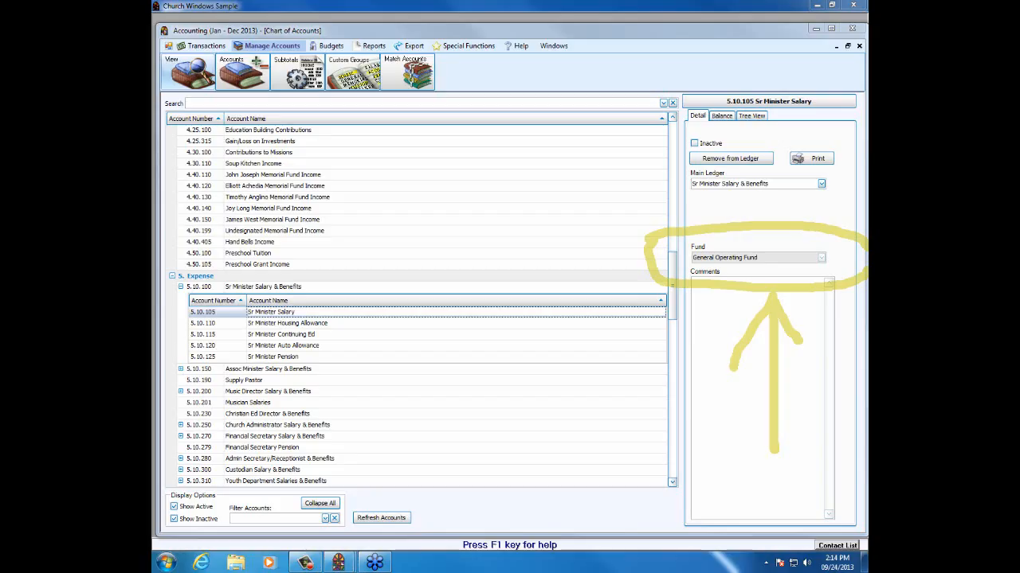
drag(259, 324, 300, 323)
drag(653, 253, 865, 253)
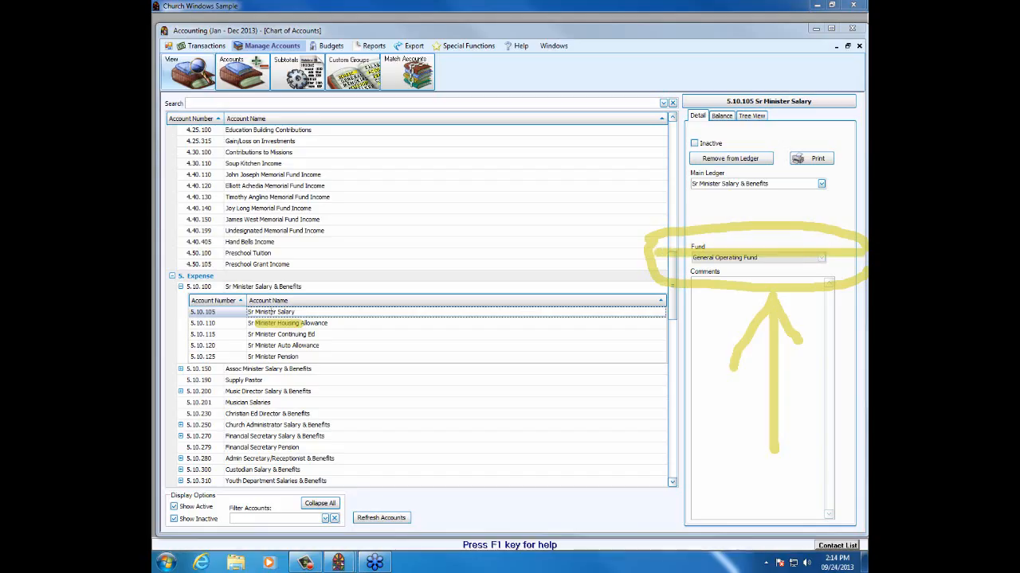
key(Escape)
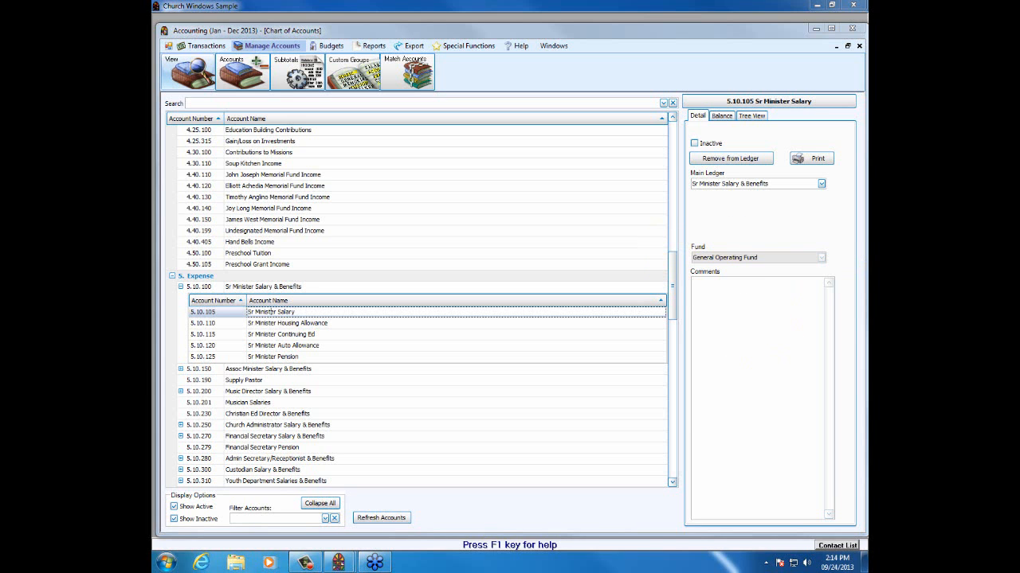
drag(761, 257, 822, 256)
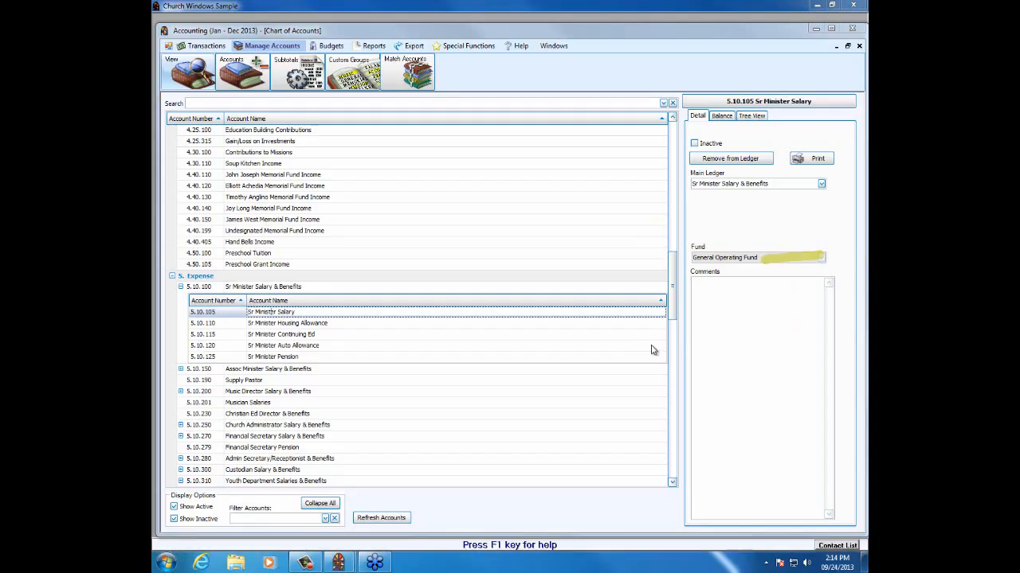
- Select main account 5.10.100 Sr Minister Salary & Benefits, review its Fund assignment and the other expense accounts, and close the Chart of Accounts
click(214, 288)
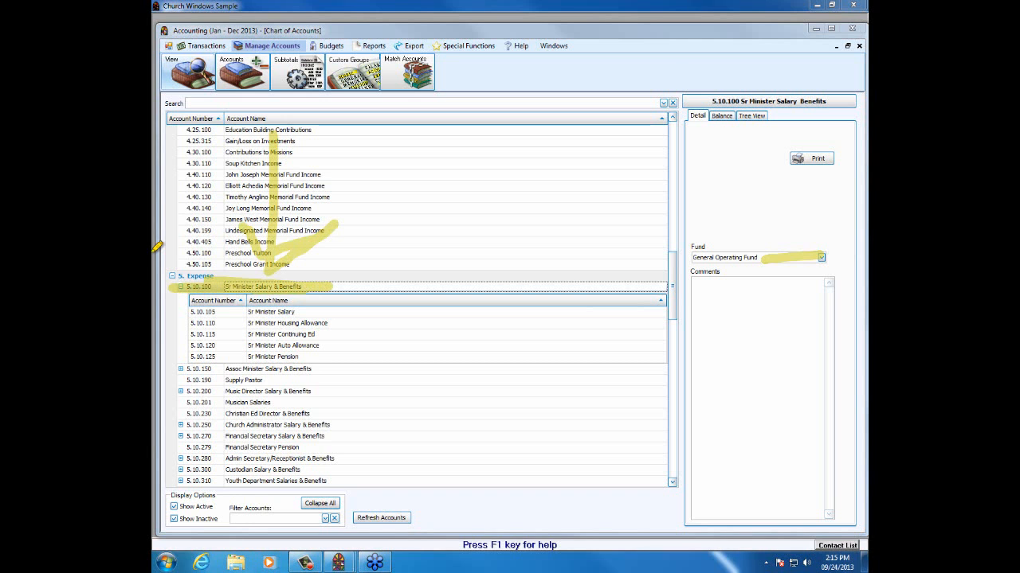
click(821, 257)
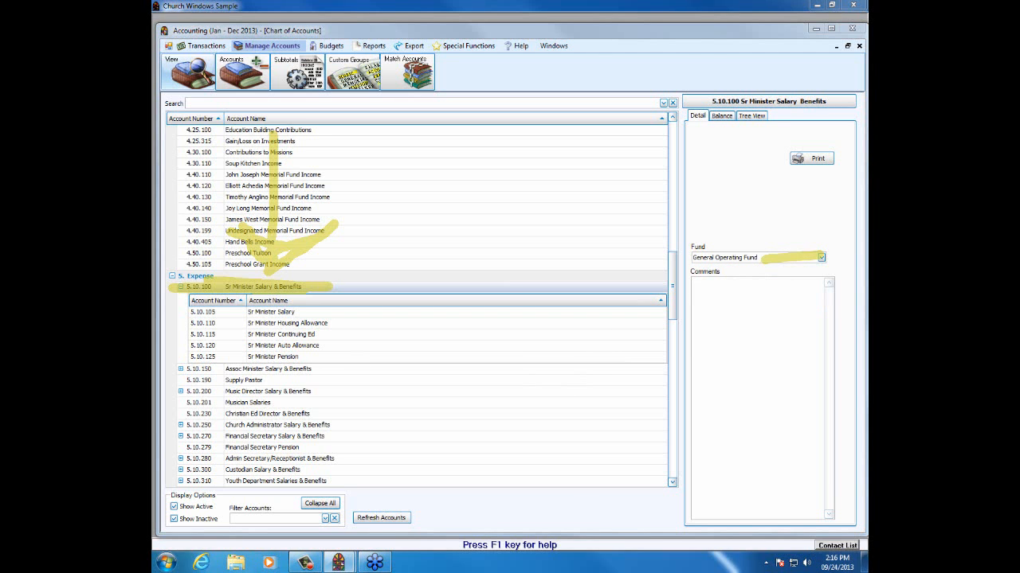
key(Escape)
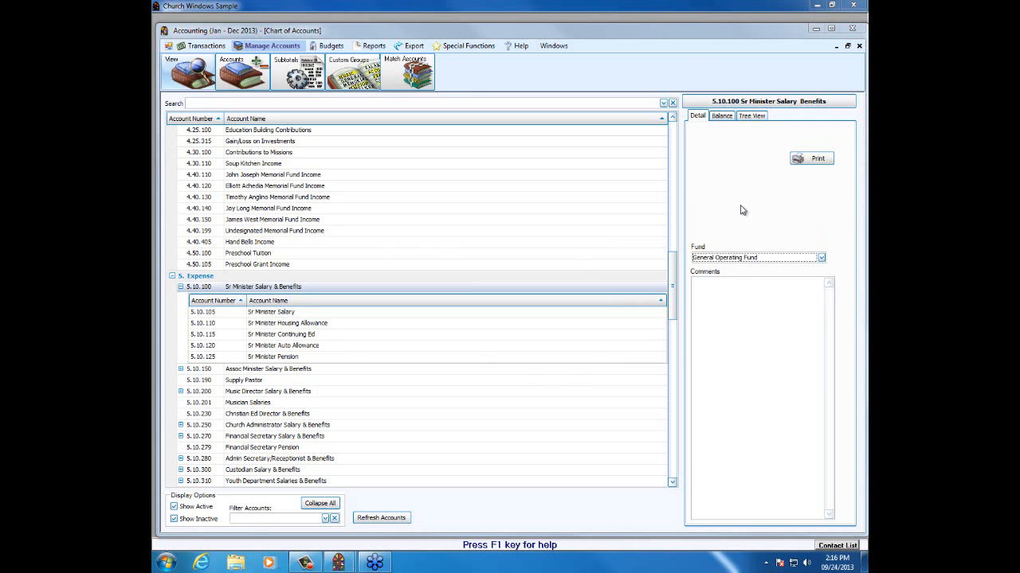
click(673, 482)
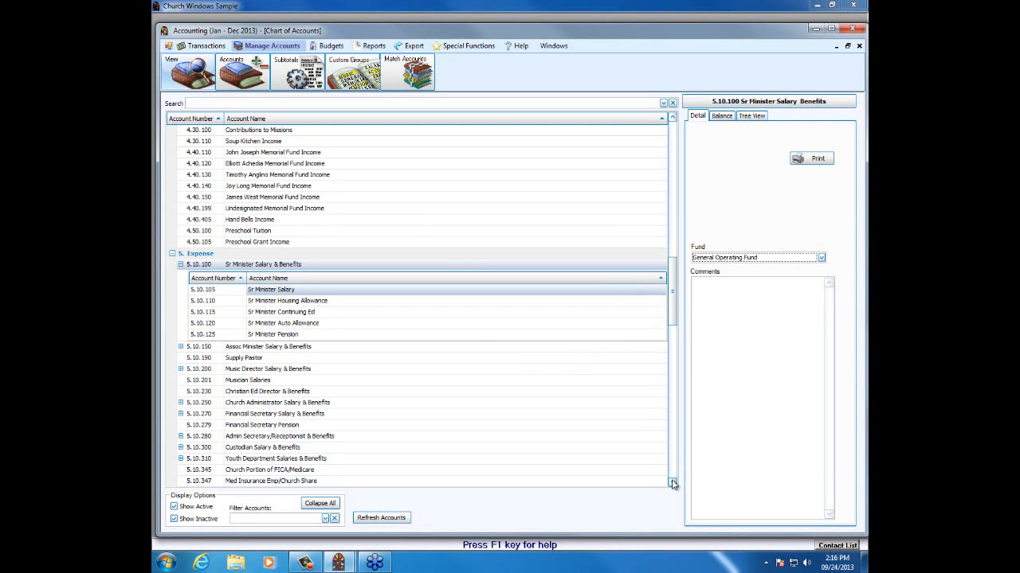
click(673, 482)
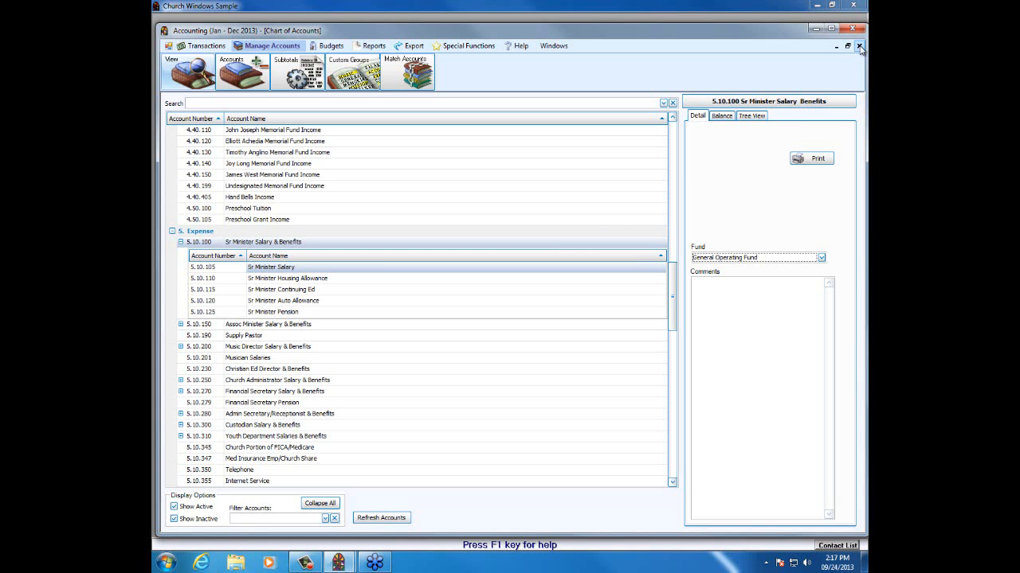
click(859, 46)
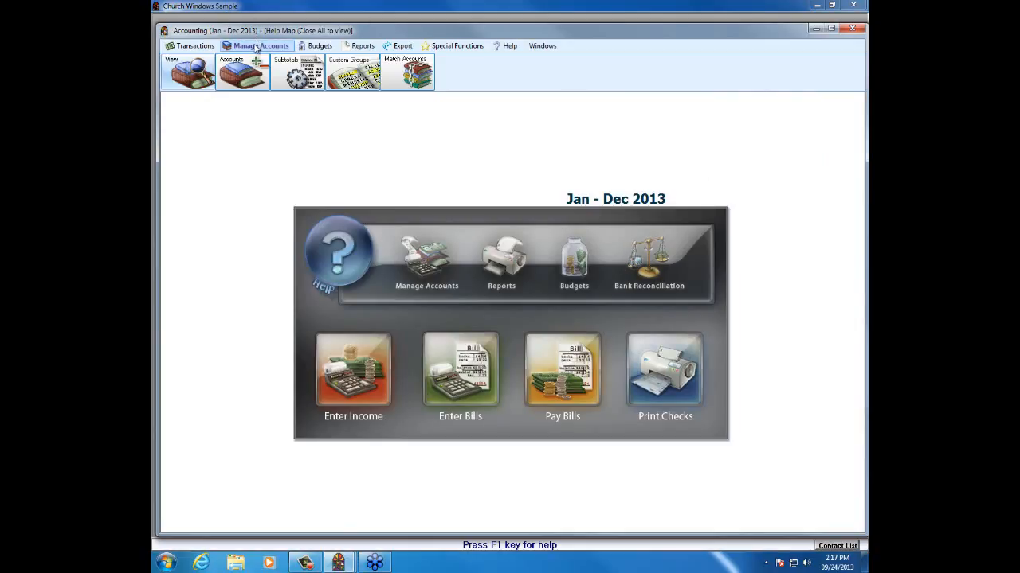
- Open the expense account setup, maximize its window, and review the Current Fund choices while keeping General Operating Fund
click(249, 70)
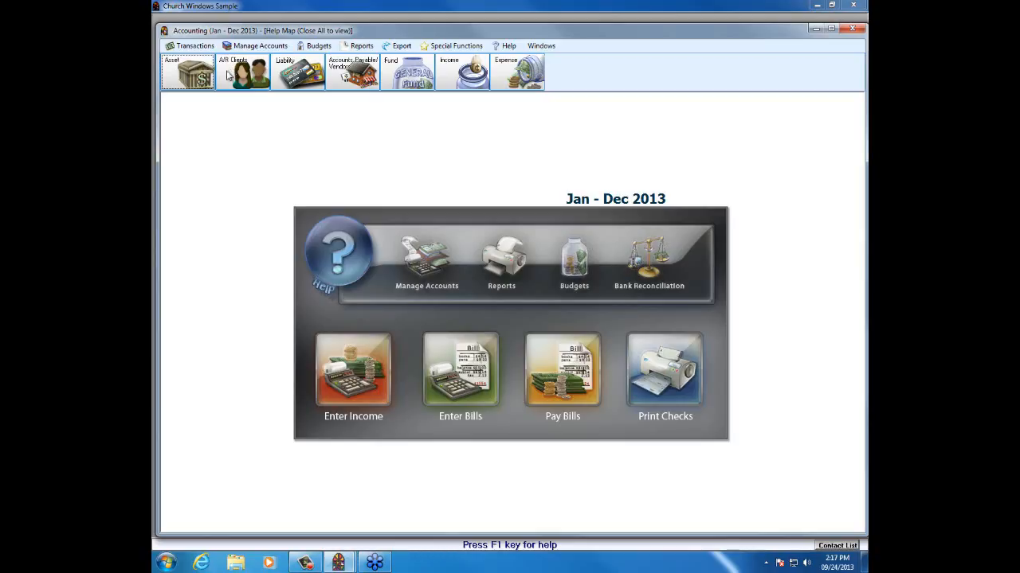
click(508, 77)
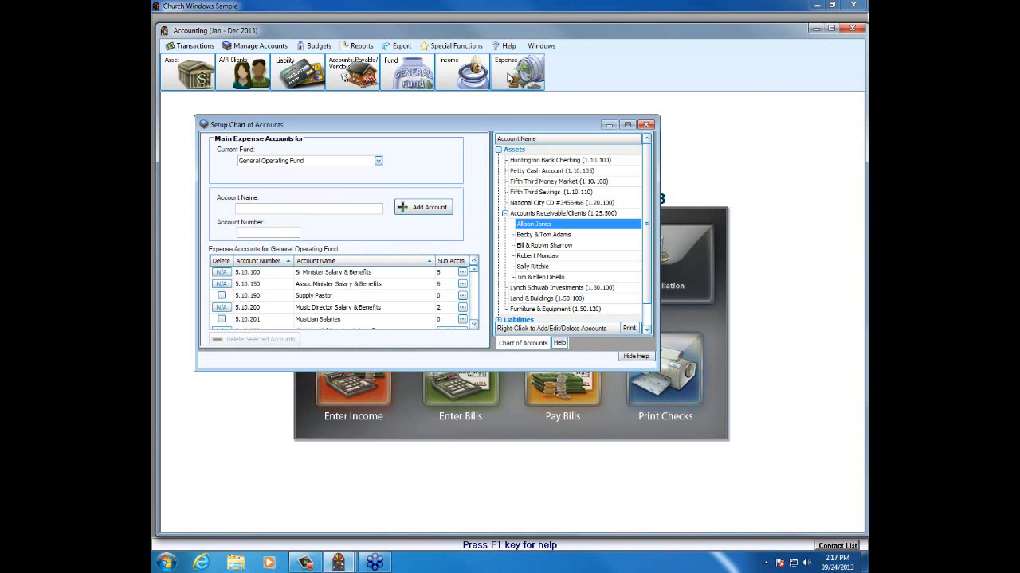
click(627, 125)
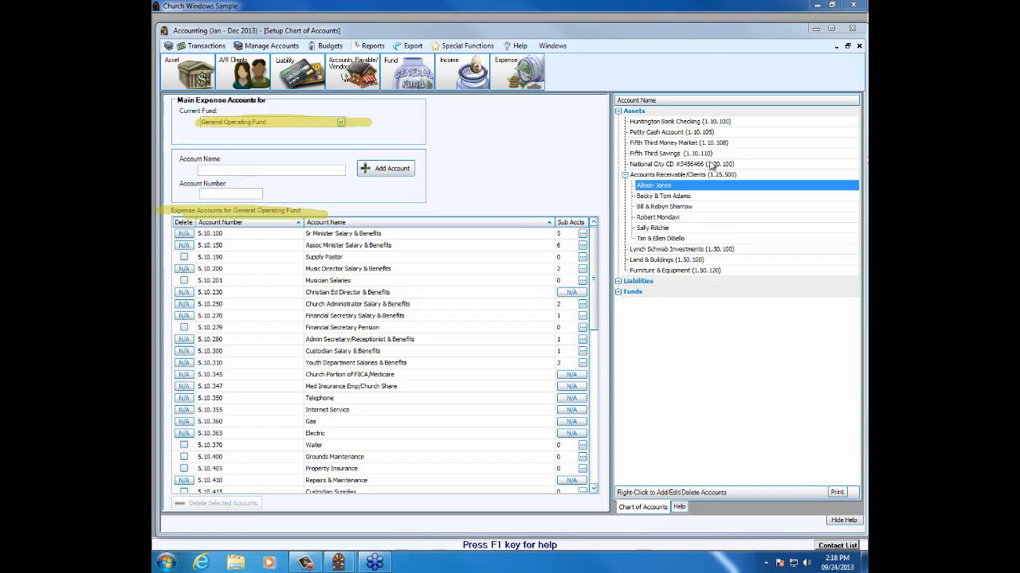
click(339, 125)
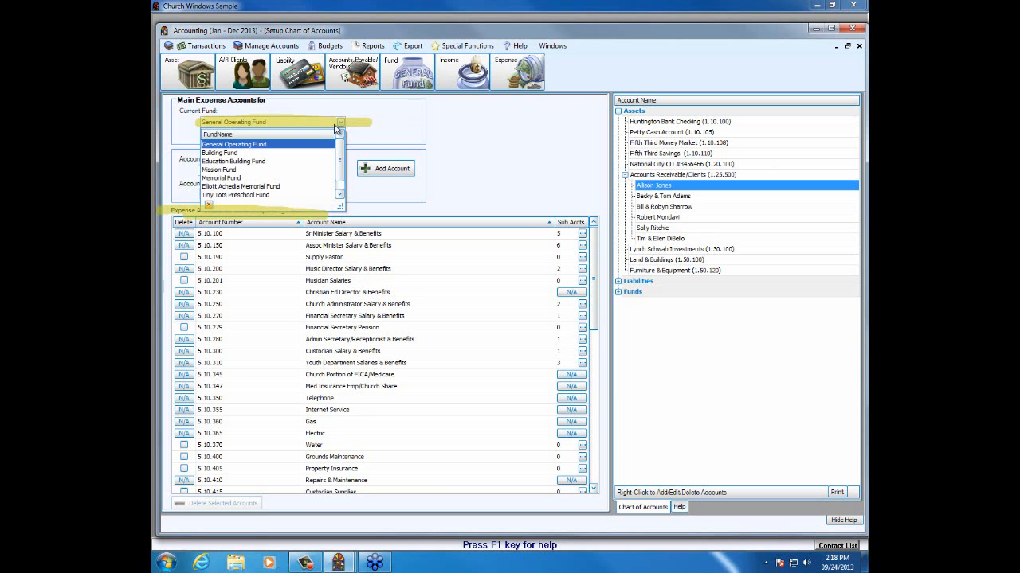
click(403, 130)
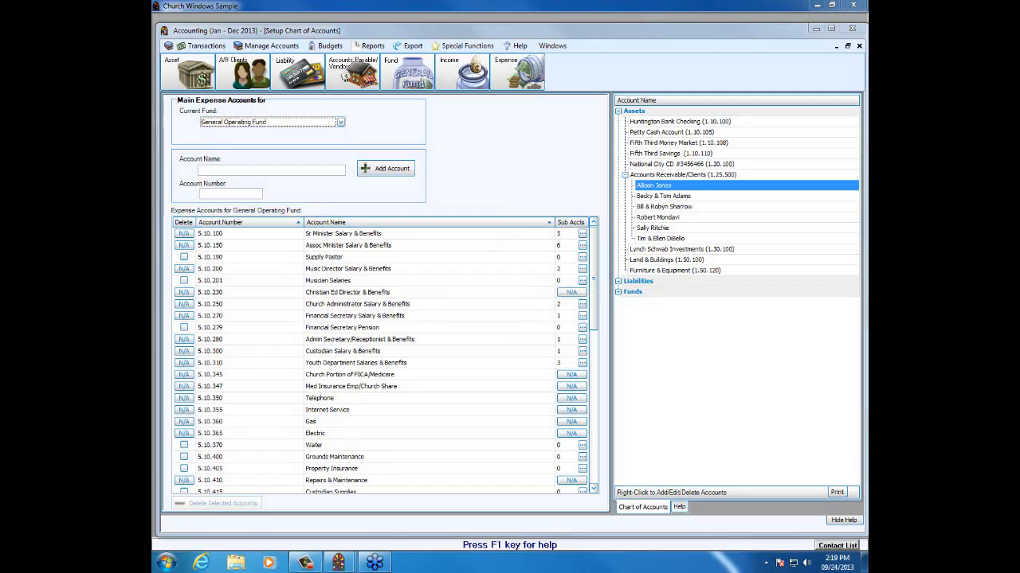
- Add sub account "Senior Minister Books and Pubs." numbered 5.10.130 under Sr Minister Salary & Benefits and return to the main expense accounts
click(583, 234)
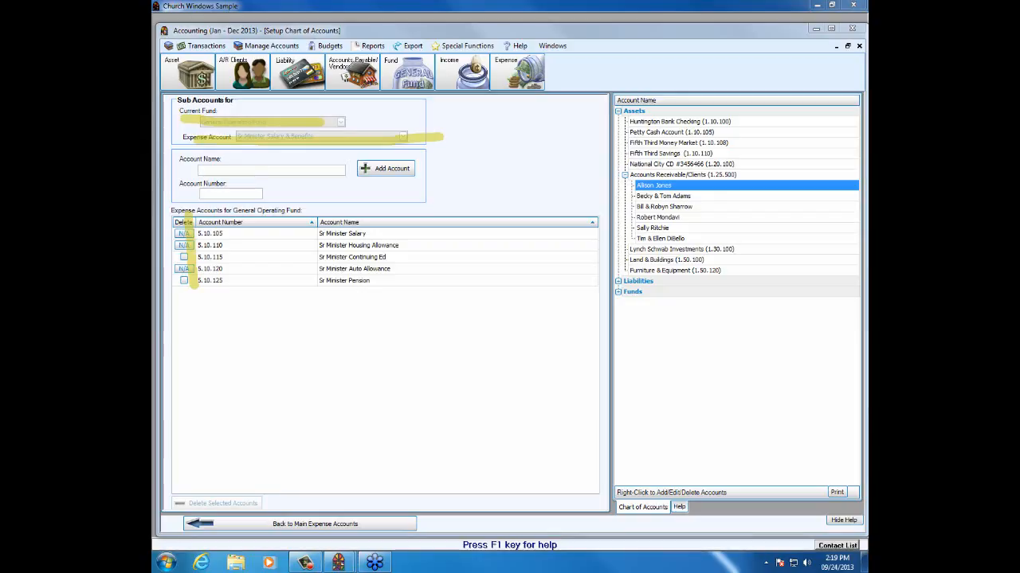
click(218, 191)
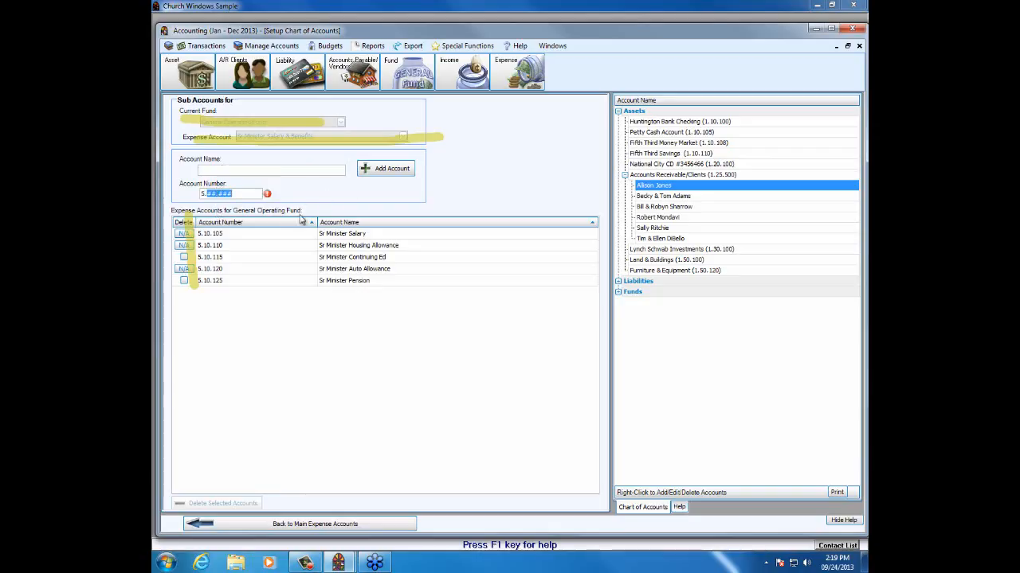
click(224, 168)
text(Senior )
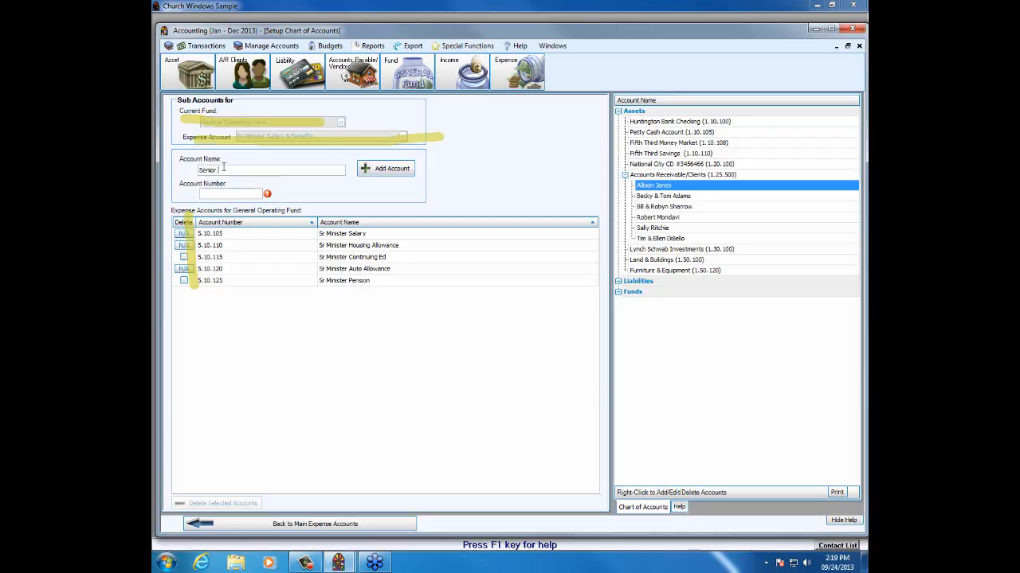
text(Minister Books anb)
key(BackSpace)
text(d Pubs.)
click(208, 194)
text(10130)
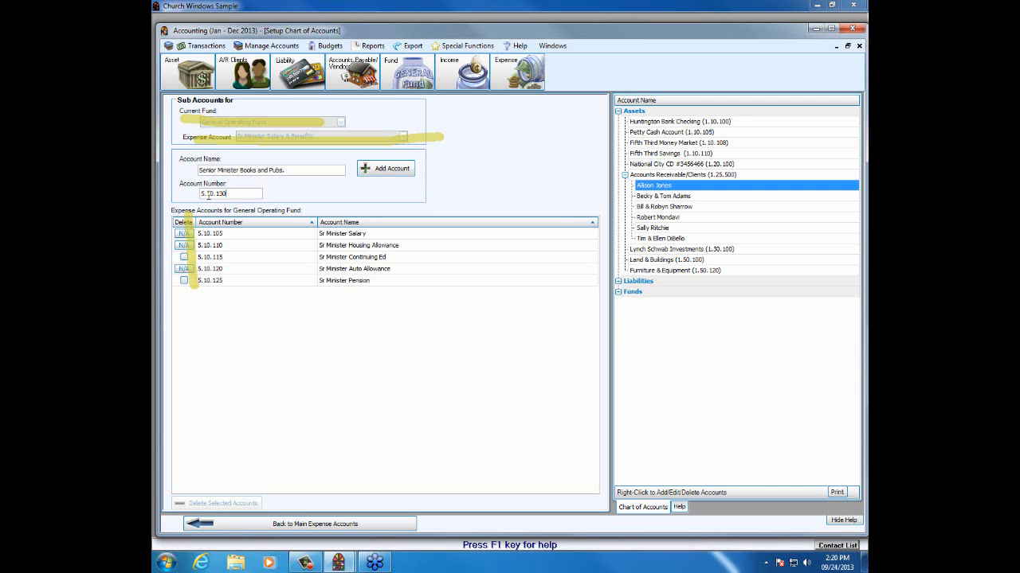
click(375, 170)
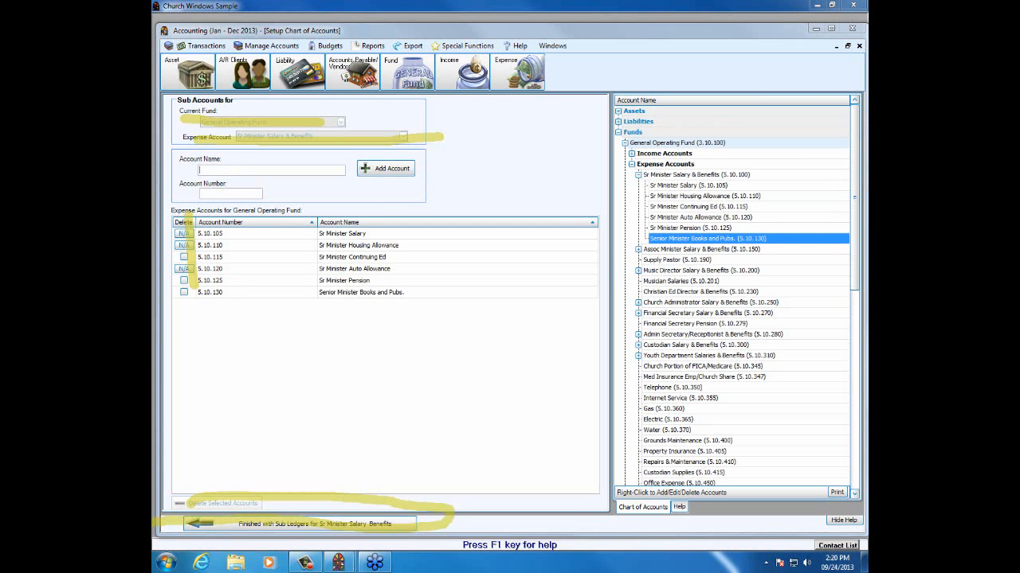
click(336, 526)
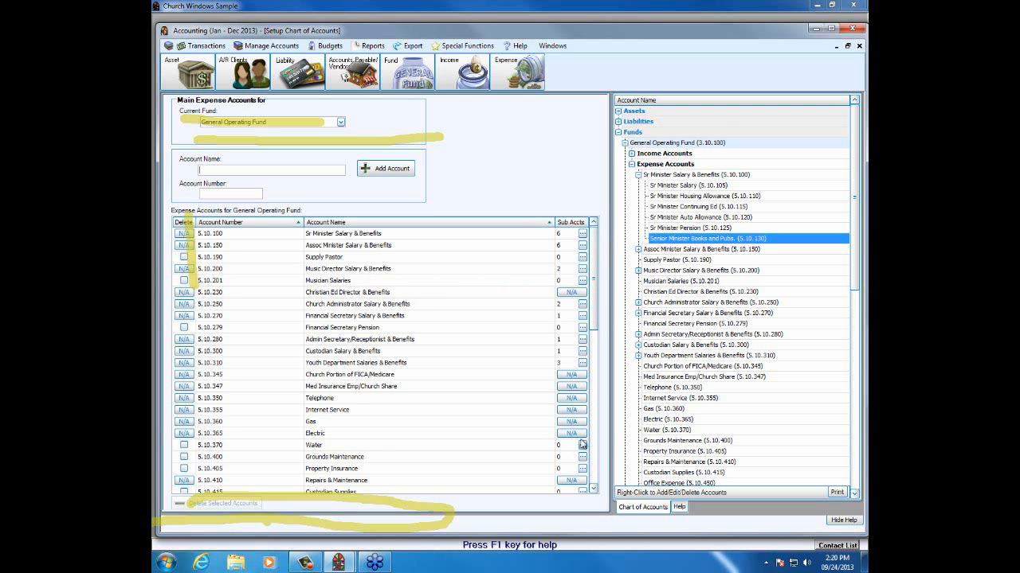
- Examine which main expense and income accounts allow sub accounts, including Special Holiday Giving, and close the account setup
scroll(593, 339, down, 1)
scroll(593, 339, down, 7)
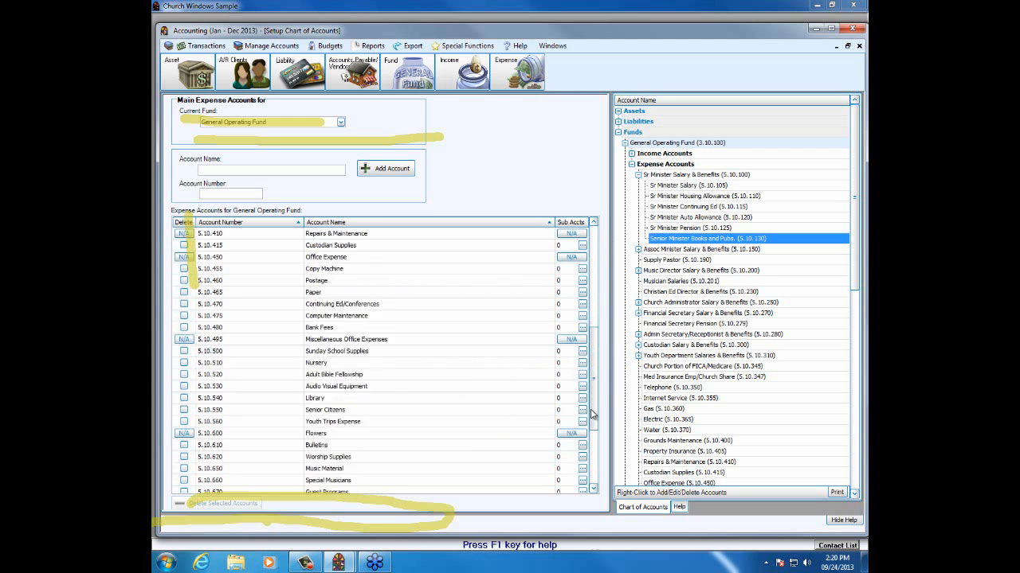
scroll(569, 259, up, 7)
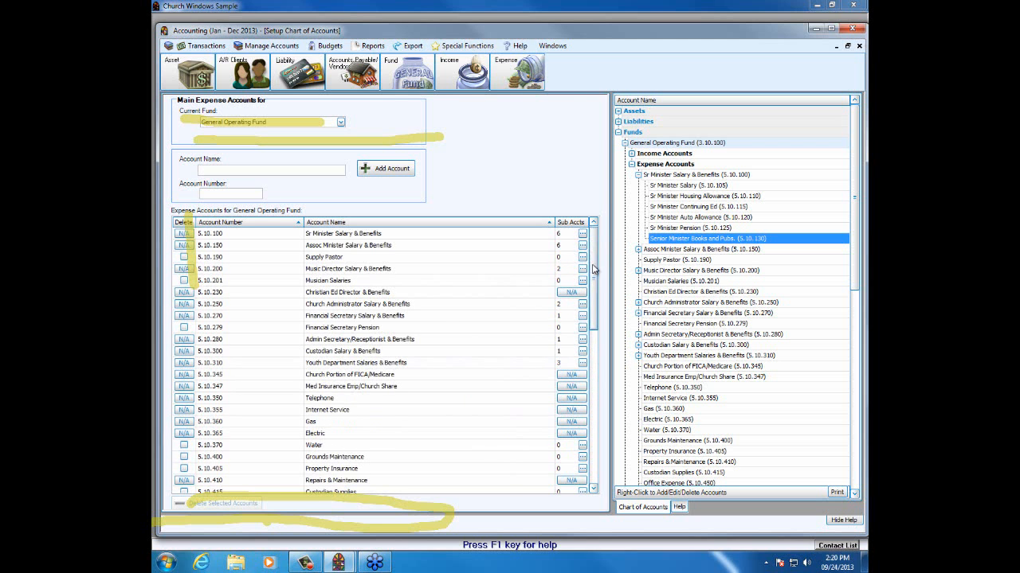
scroll(576, 295, down, 10)
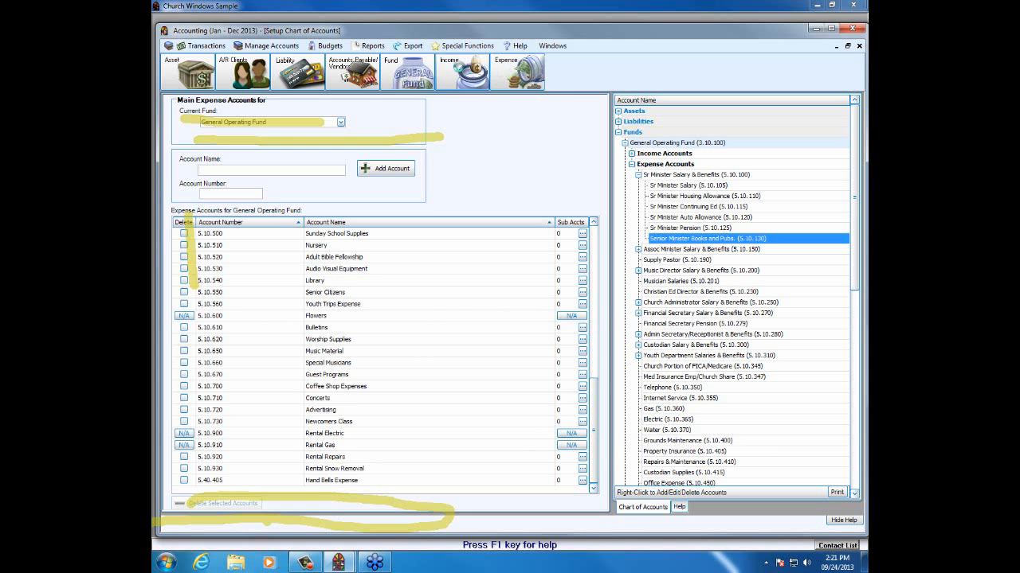
click(462, 71)
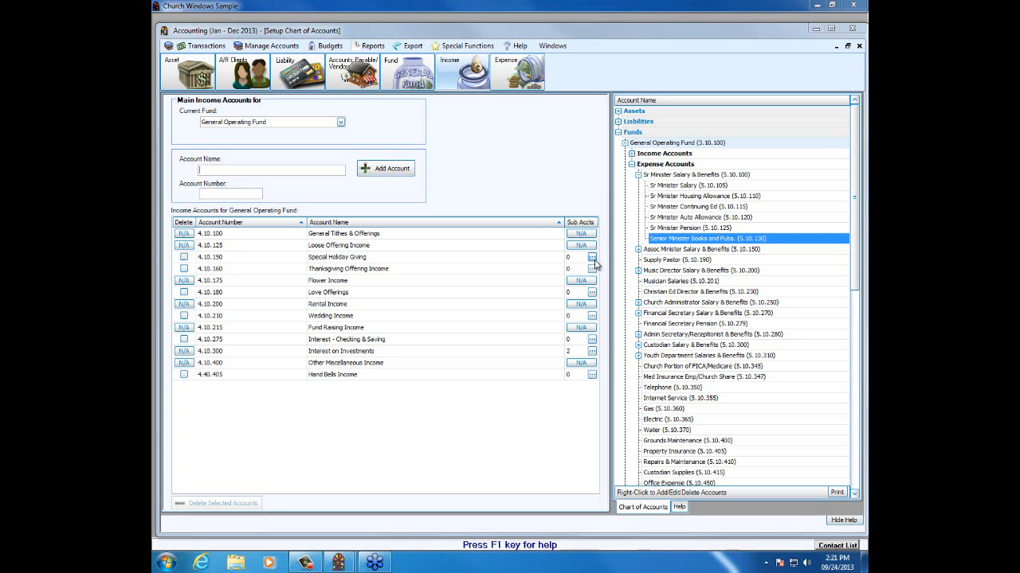
click(592, 258)
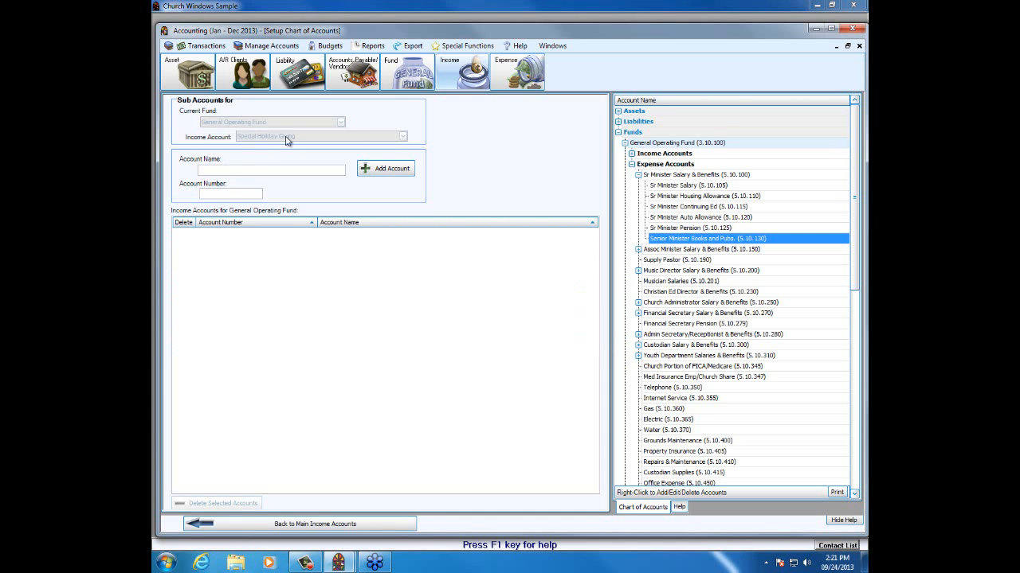
click(315, 524)
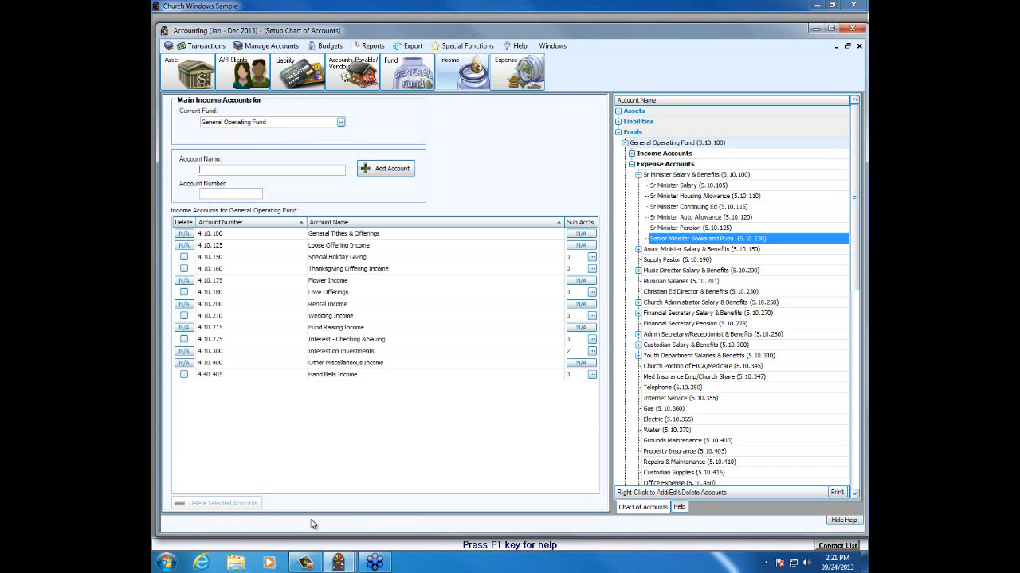
click(859, 46)
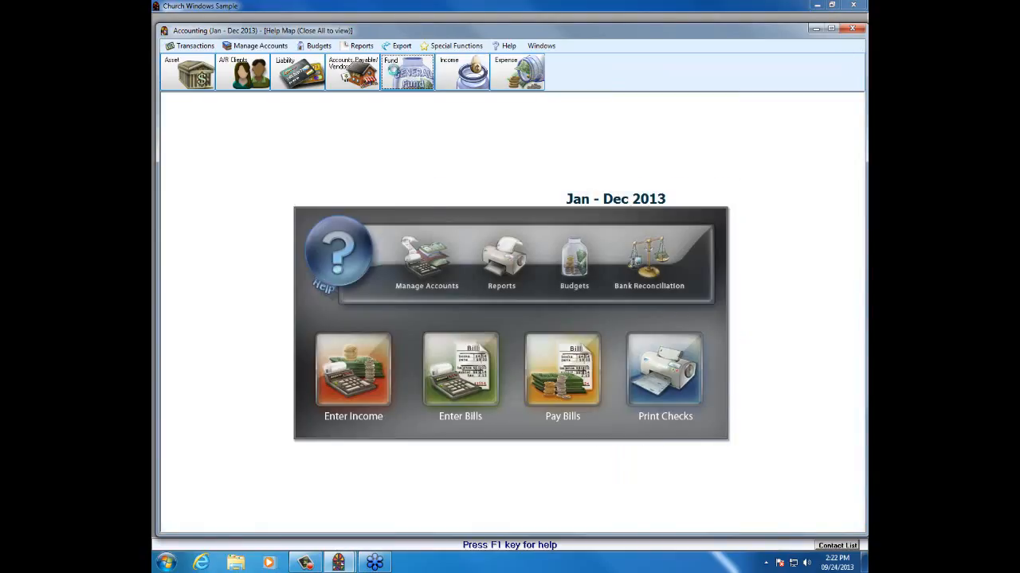
- Add a sub fund numbered 3.40.155 under Memorial Fund, named with the person's full name followed by "Fund"
click(395, 72)
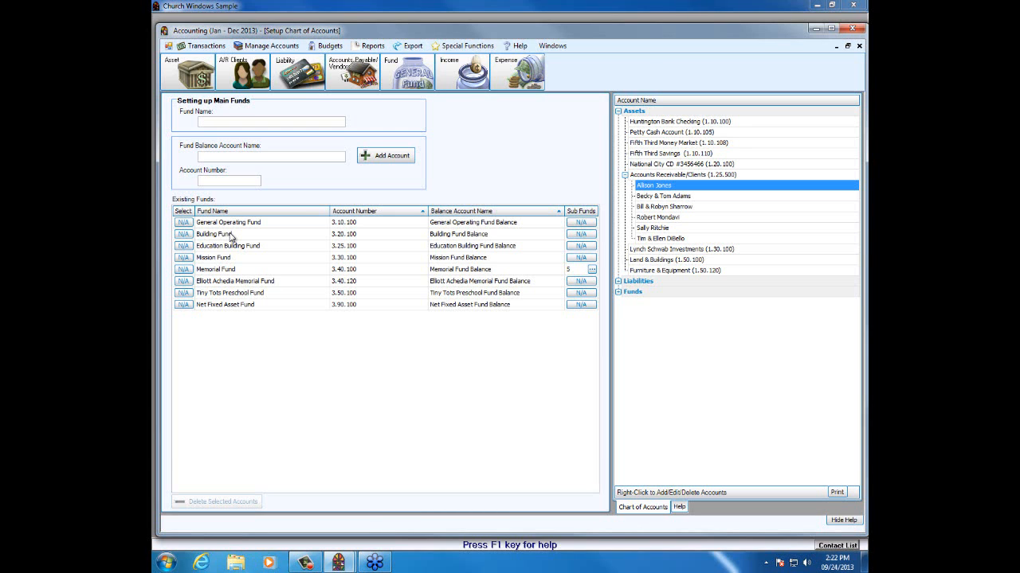
click(208, 274)
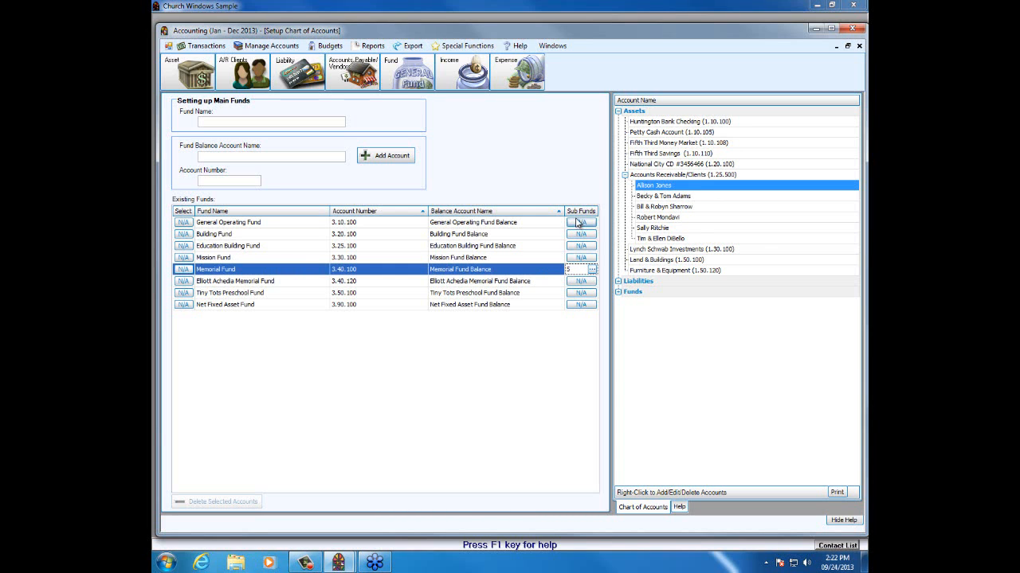
click(592, 271)
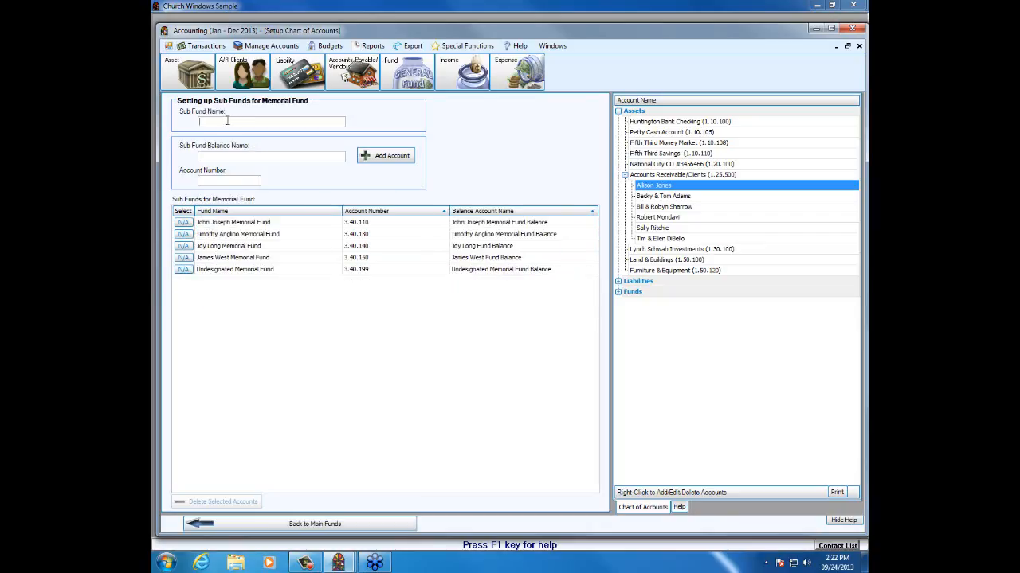
text(John Doe)
key(Tab)
click(236, 121)
text(Fund)
key(Tab)
click(229, 180)
text(40.155)
click(391, 156)
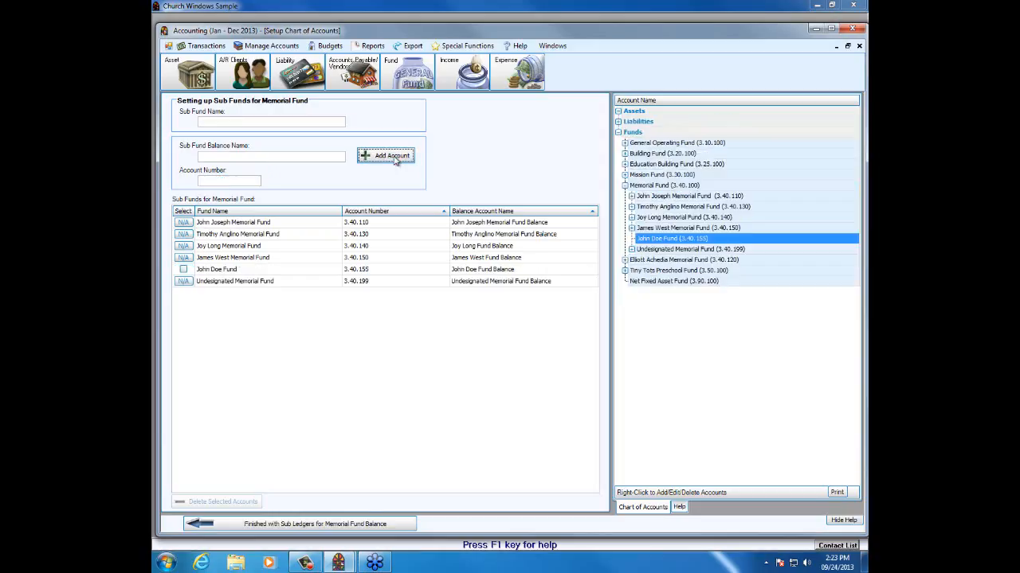
- Examine the income and expense accounts beneath the other Memorial Fund sub funds in the account tree and collapse them again
click(211, 274)
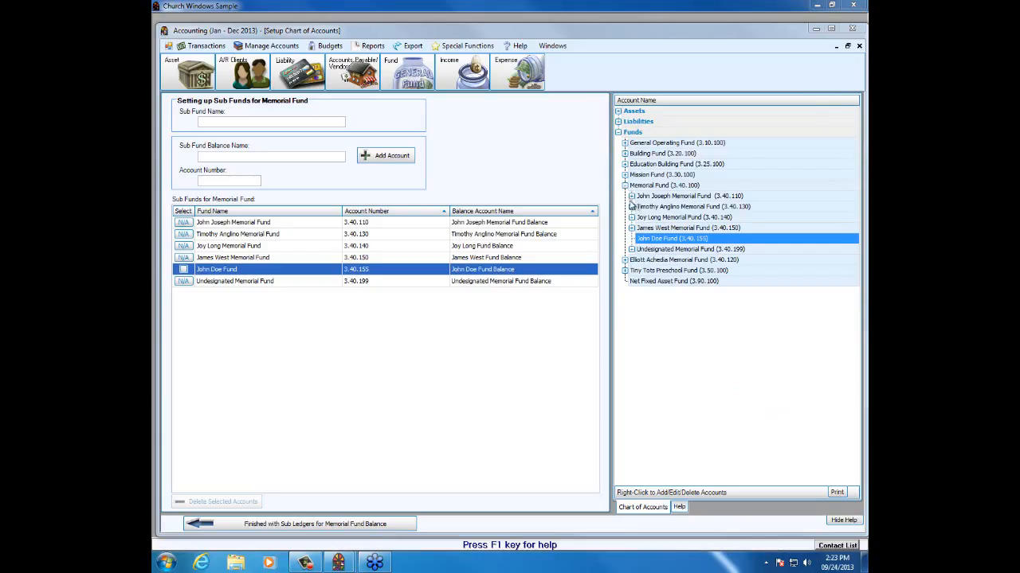
click(631, 196)
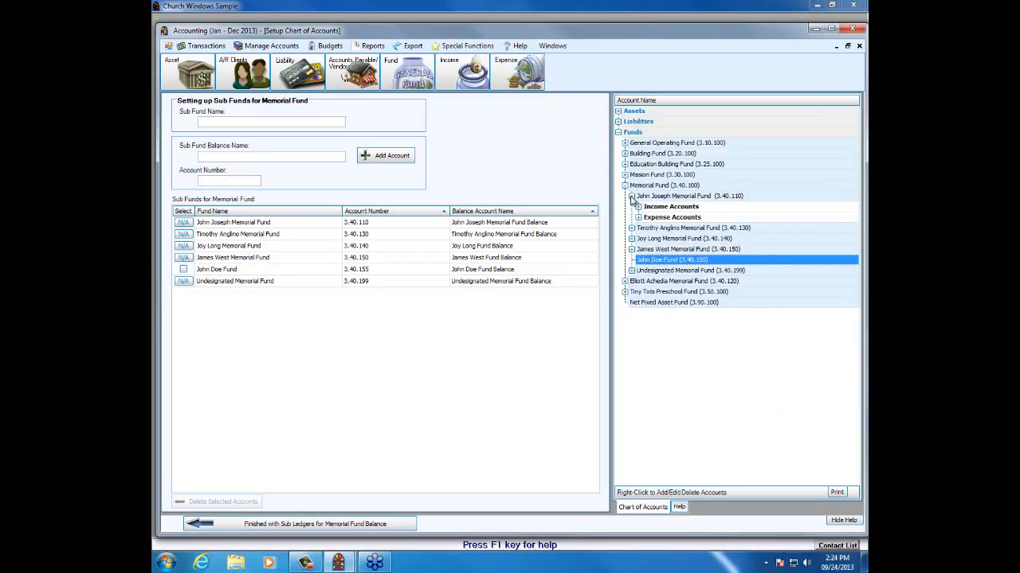
click(631, 227)
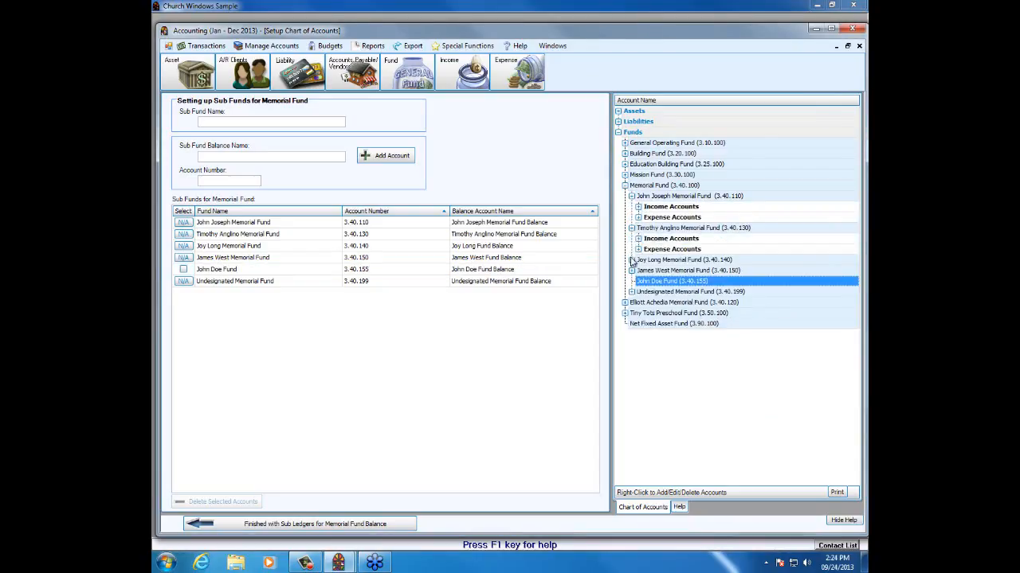
click(631, 260)
click(631, 292)
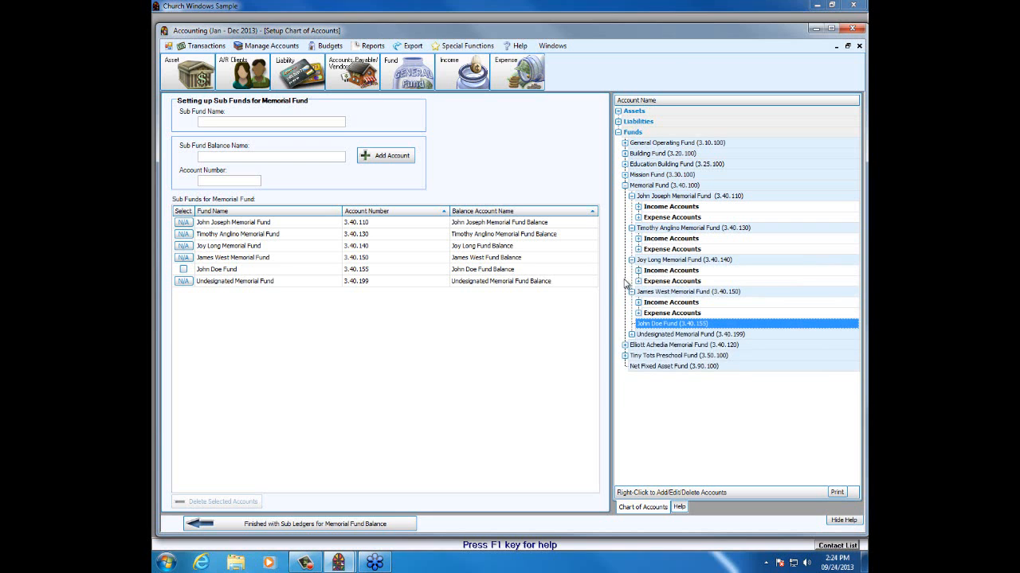
click(638, 206)
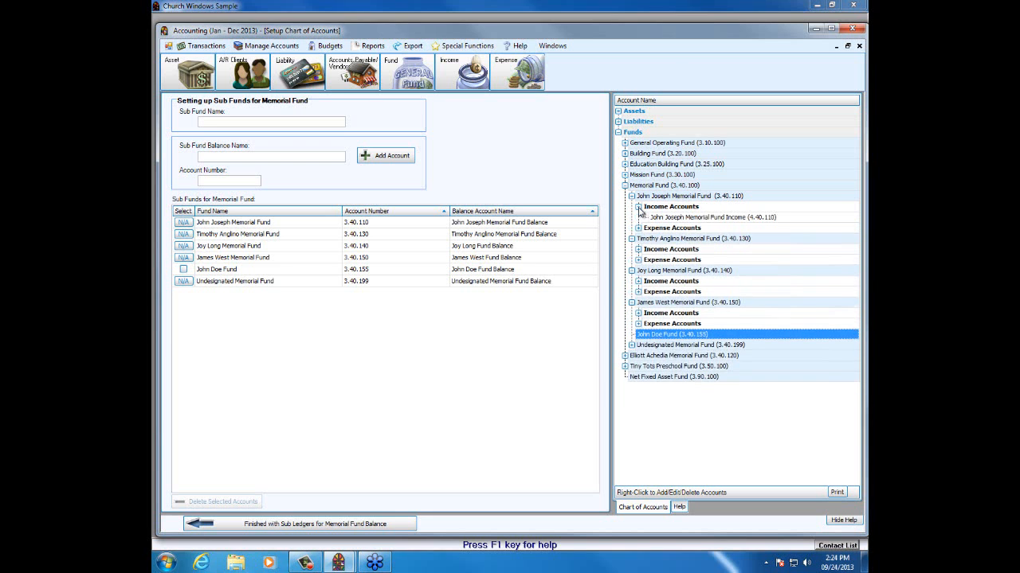
click(638, 228)
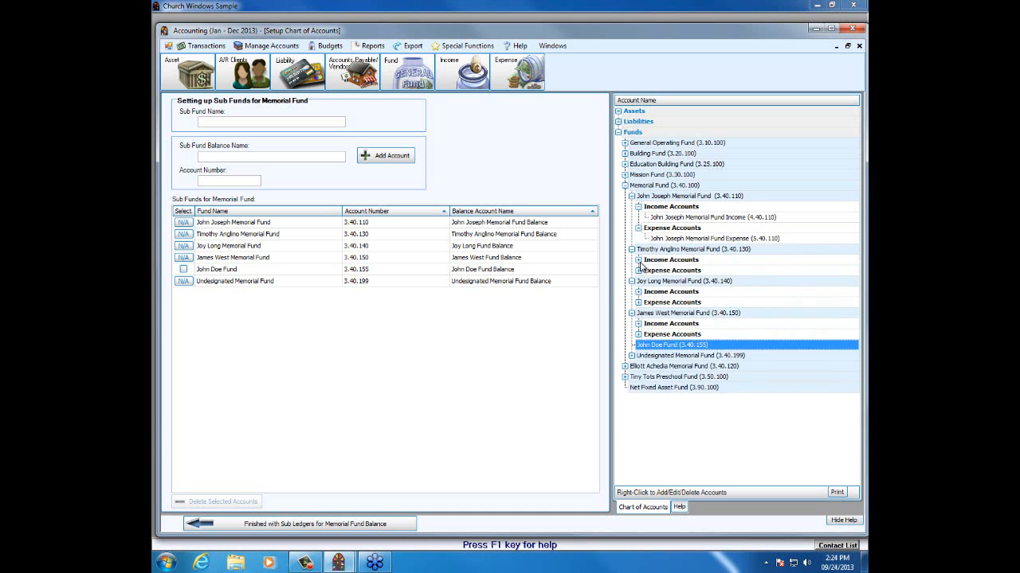
click(638, 259)
click(638, 281)
click(638, 313)
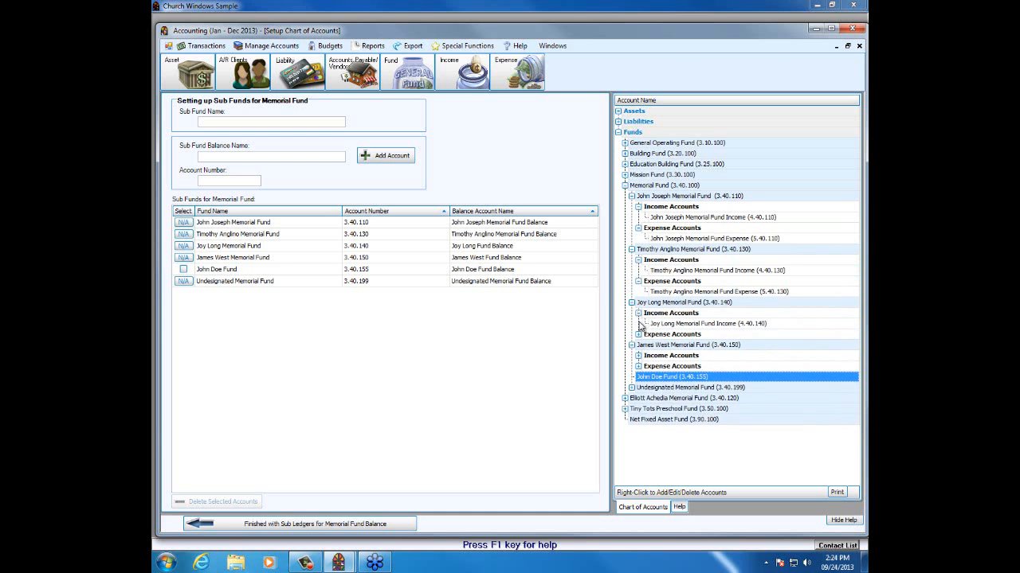
click(638, 335)
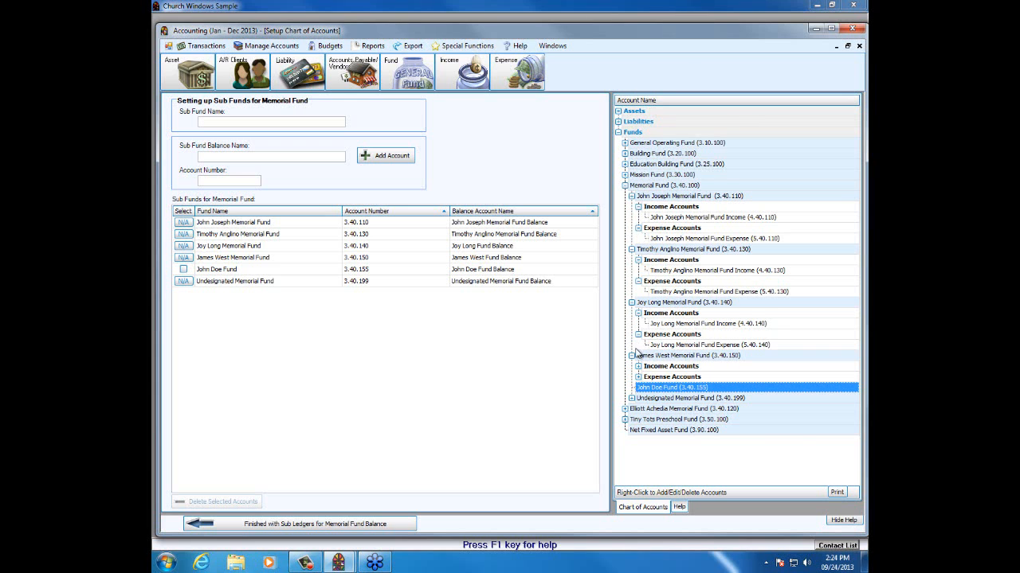
click(631, 196)
click(631, 206)
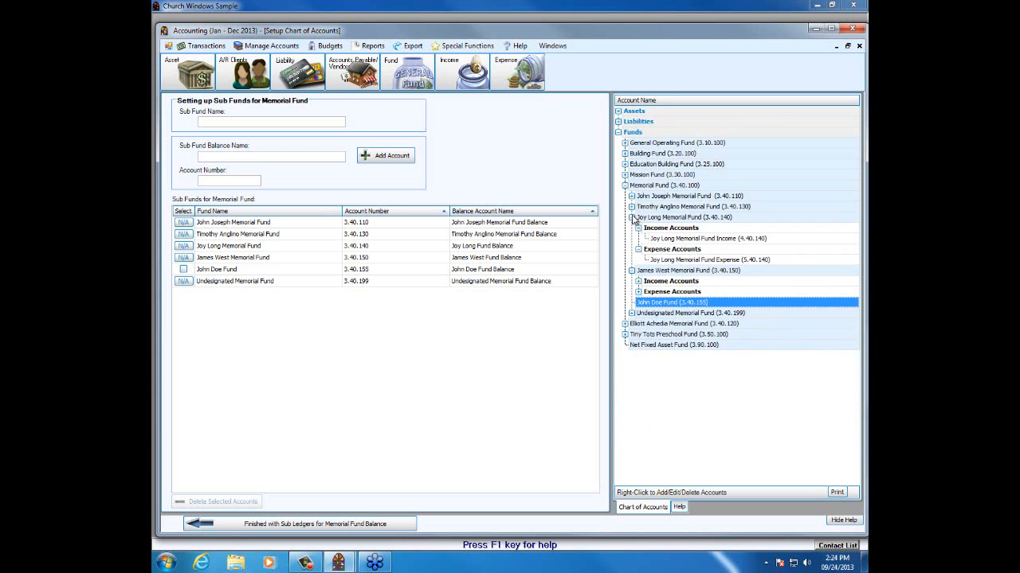
click(631, 217)
click(631, 228)
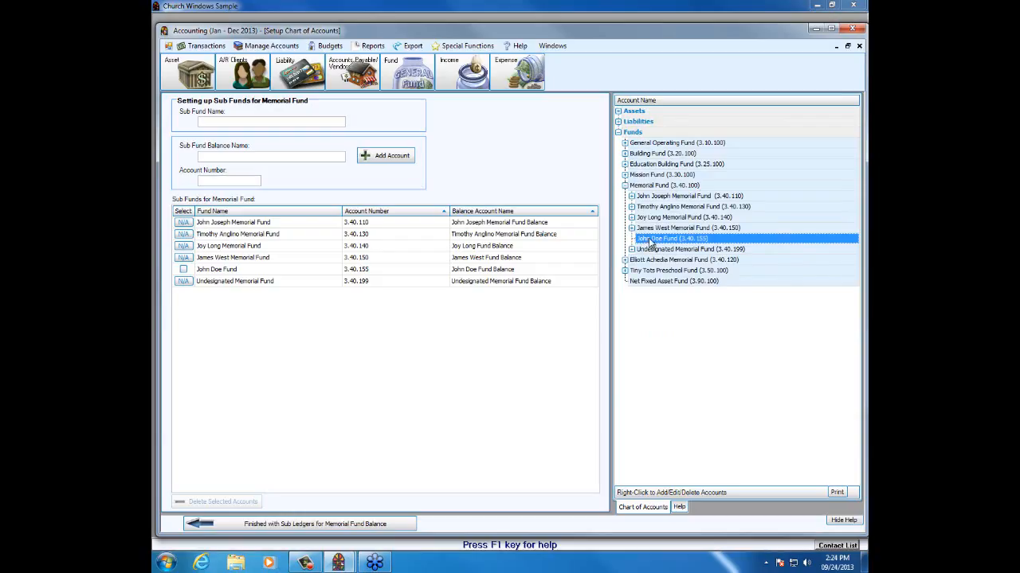
- Rename sub fund 3.40.155 by inserting "Memorial" before "Fund" in its fund name
right_click(651, 241)
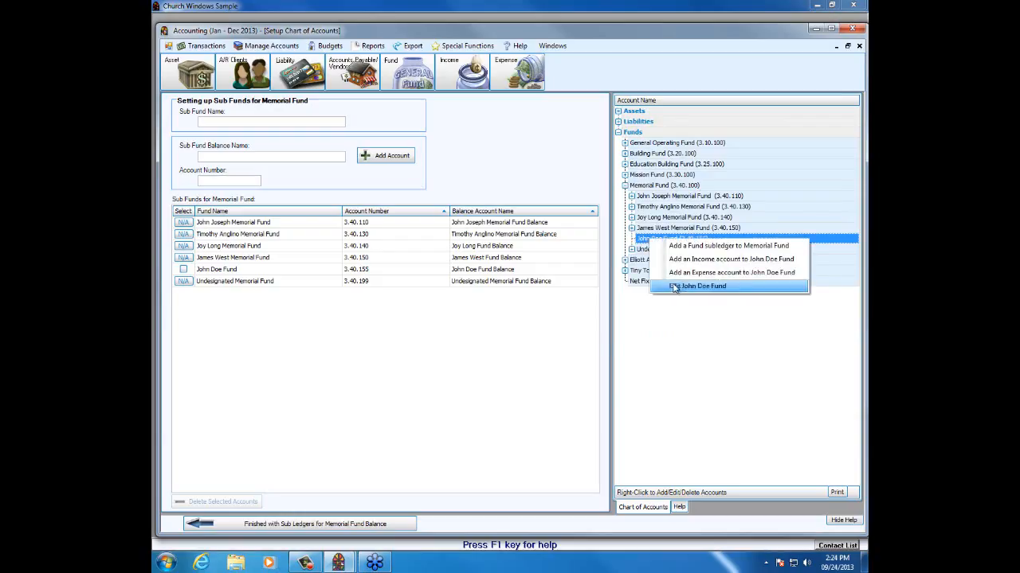
click(675, 288)
click(488, 272)
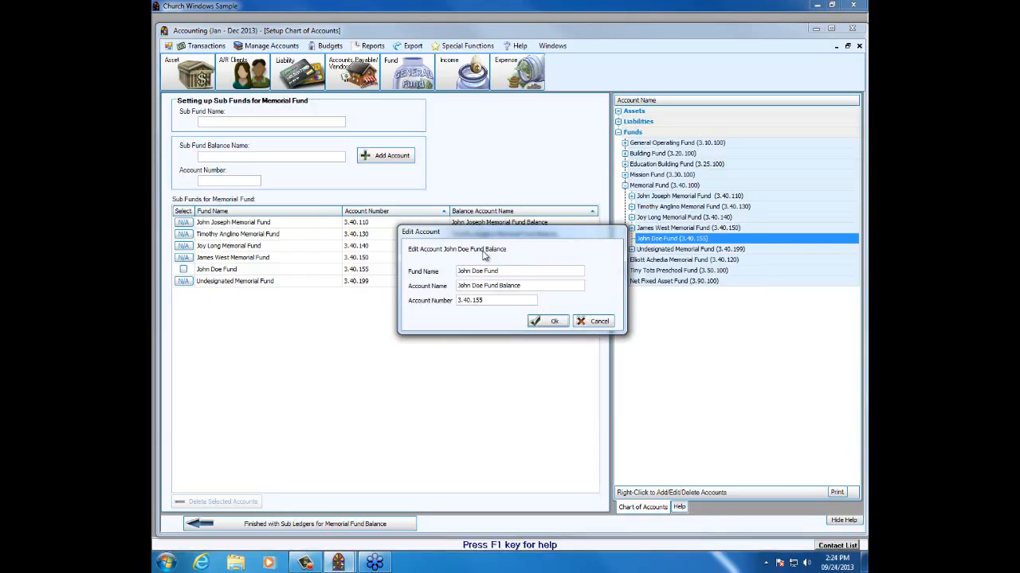
text(Memorial)
click(548, 322)
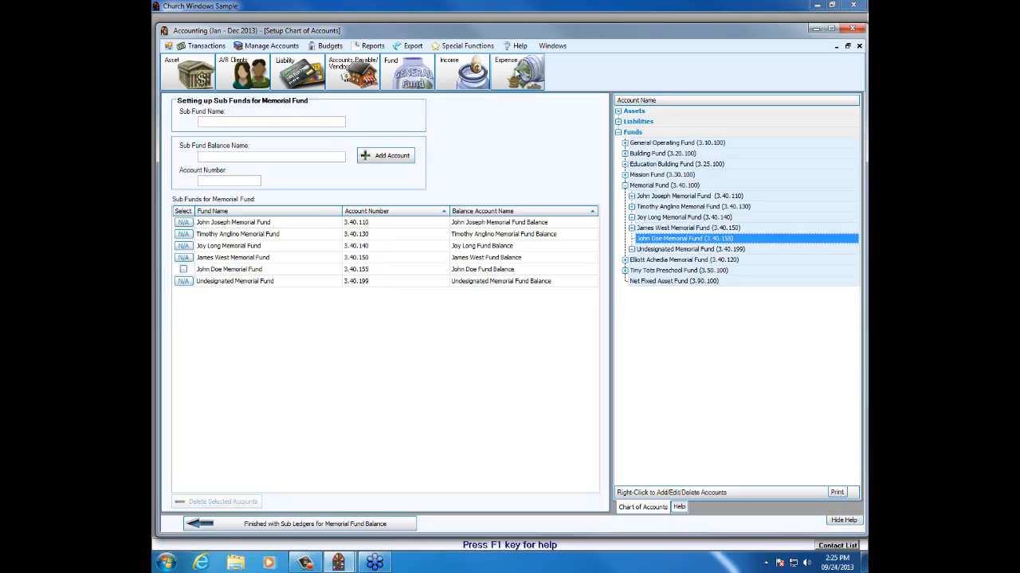
- Open the income account setup for sub fund 3.40.155 under Memorial Fund
click(462, 76)
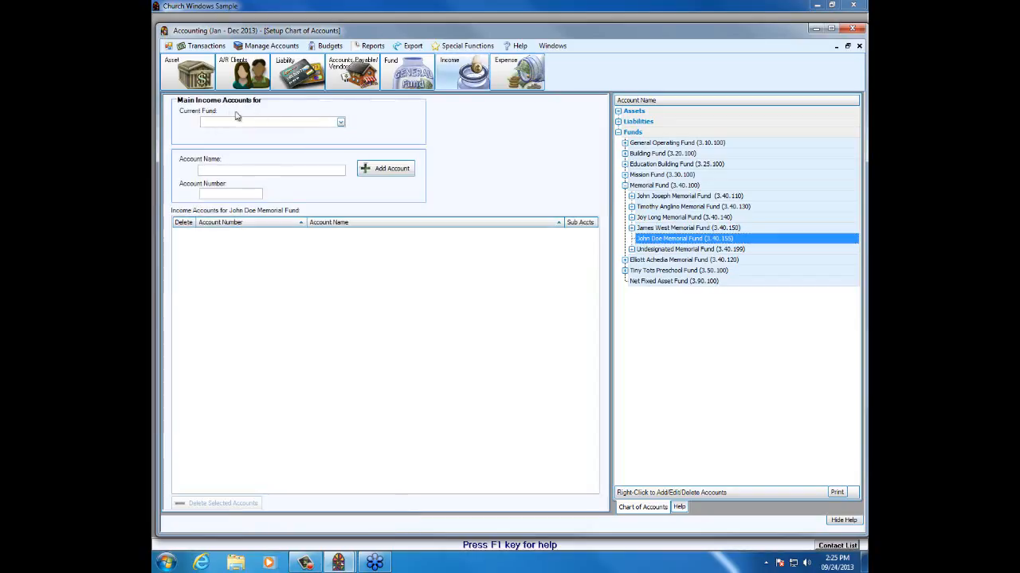
click(340, 122)
click(248, 170)
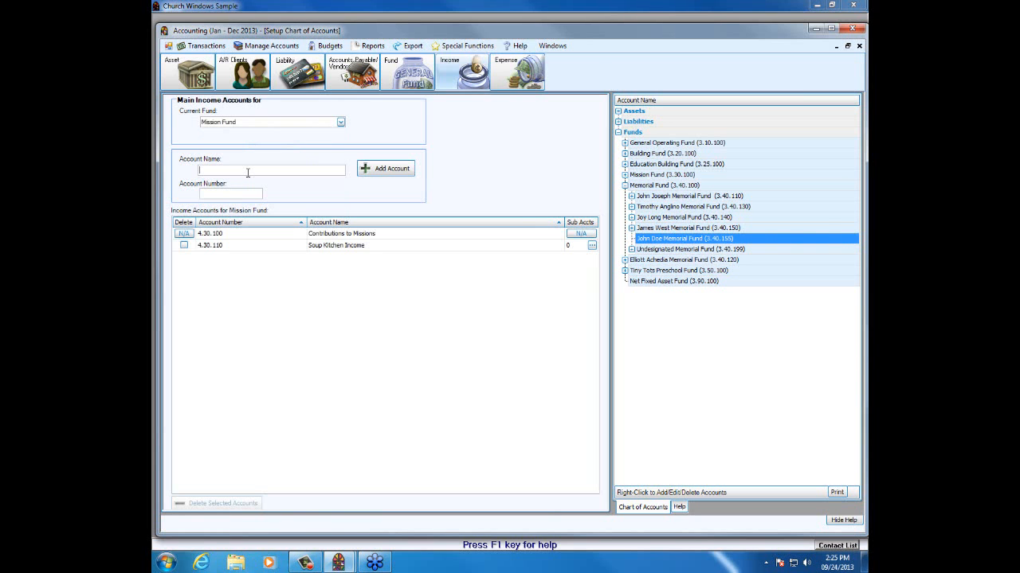
click(341, 124)
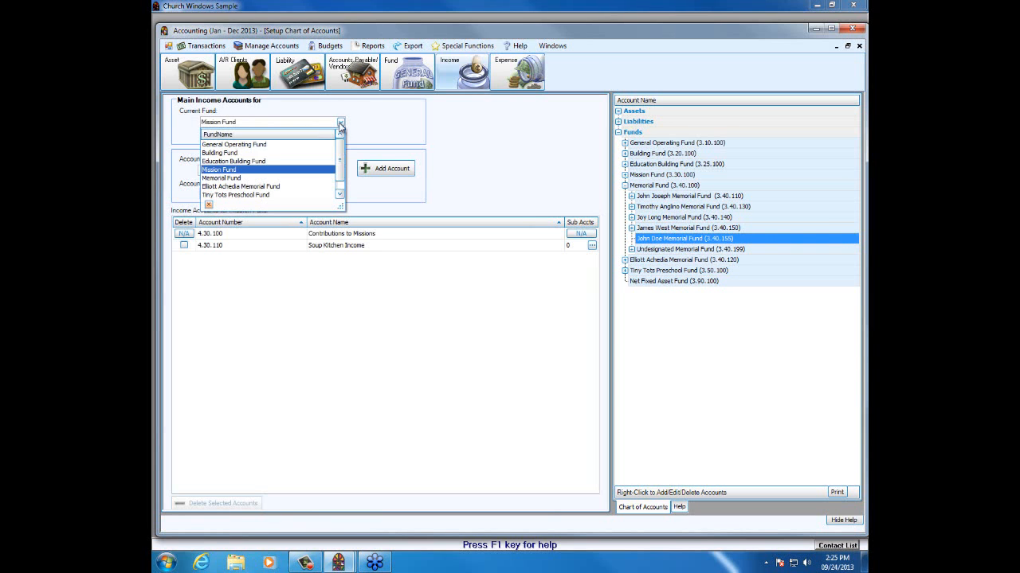
click(239, 177)
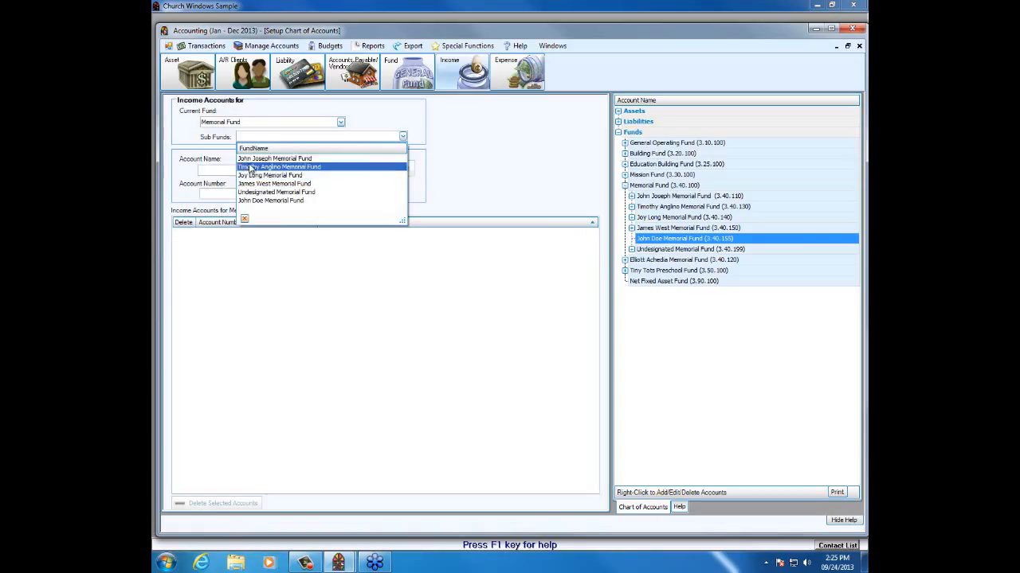
click(287, 201)
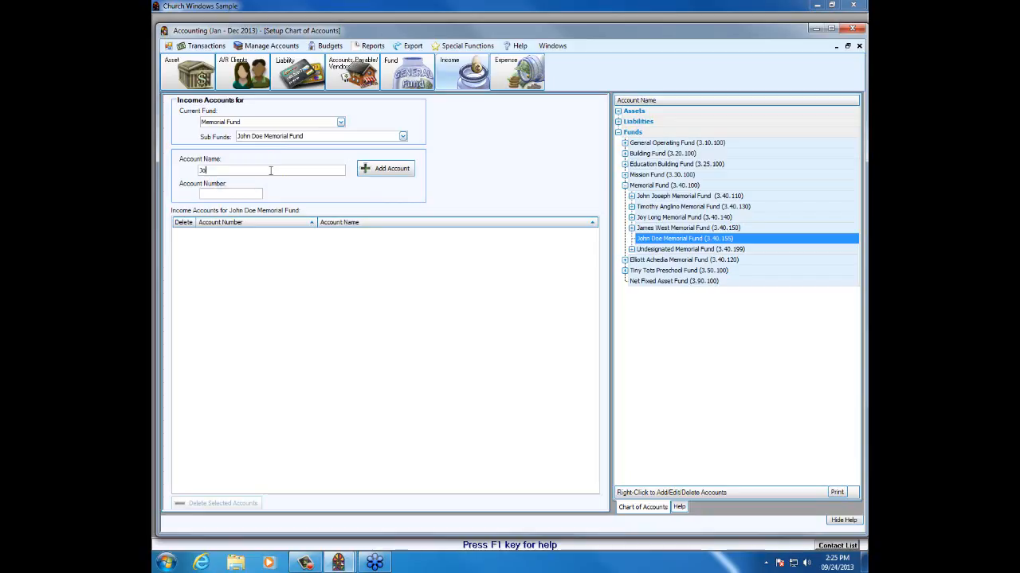
- Add income account 4.40.155 to the sub fund, named with the person's full name followed by "Memorial Expense"
click(270, 170)
text(John Doe memori)
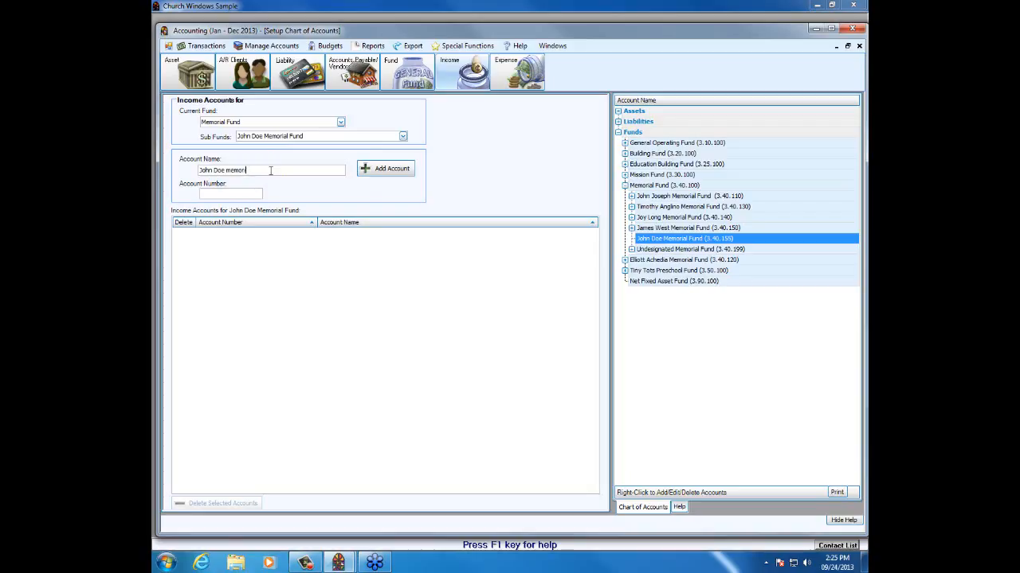
text(al expens)
key(BackSpace)
key(BackSpace)
key(BackSpace)
key(BackSpace)
text(Me)
key(Tab)
text(40.155)
click(381, 177)
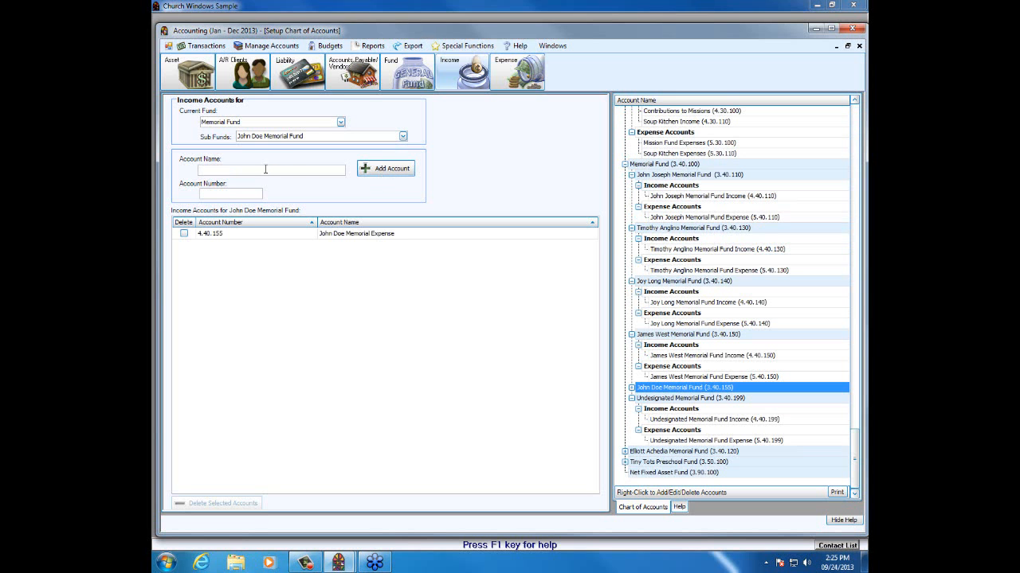
- Try to add expense account 5.40.155 to Memorial Fund's sub fund 3.40.155, named with the person's full name followed by "Memorial Expense"
click(500, 73)
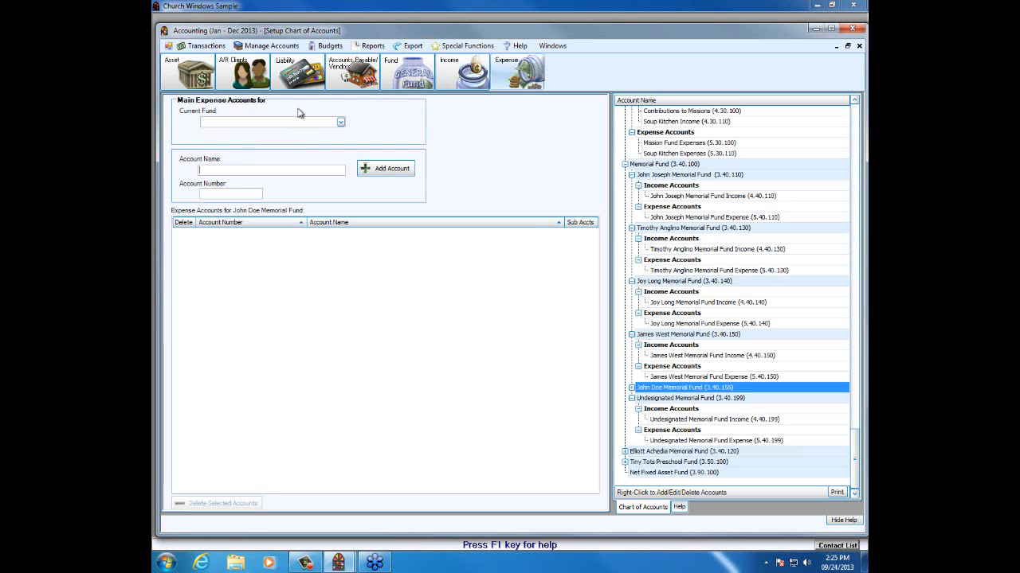
click(340, 122)
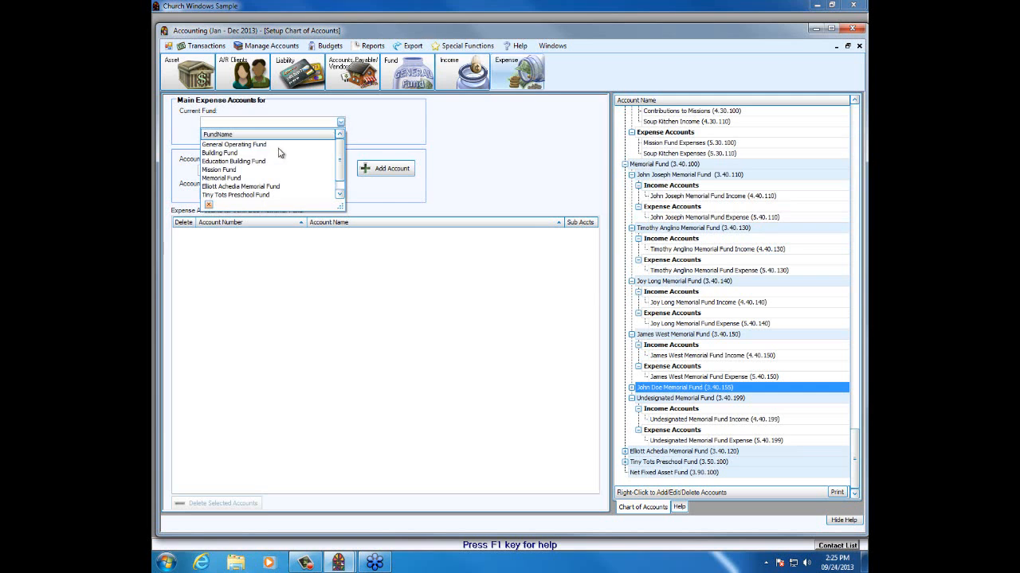
click(245, 178)
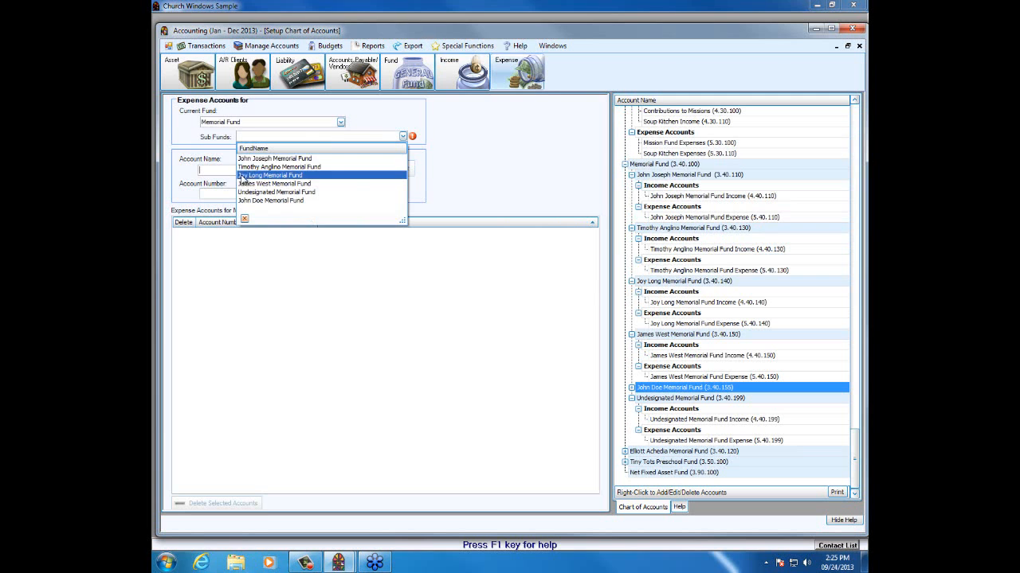
click(275, 200)
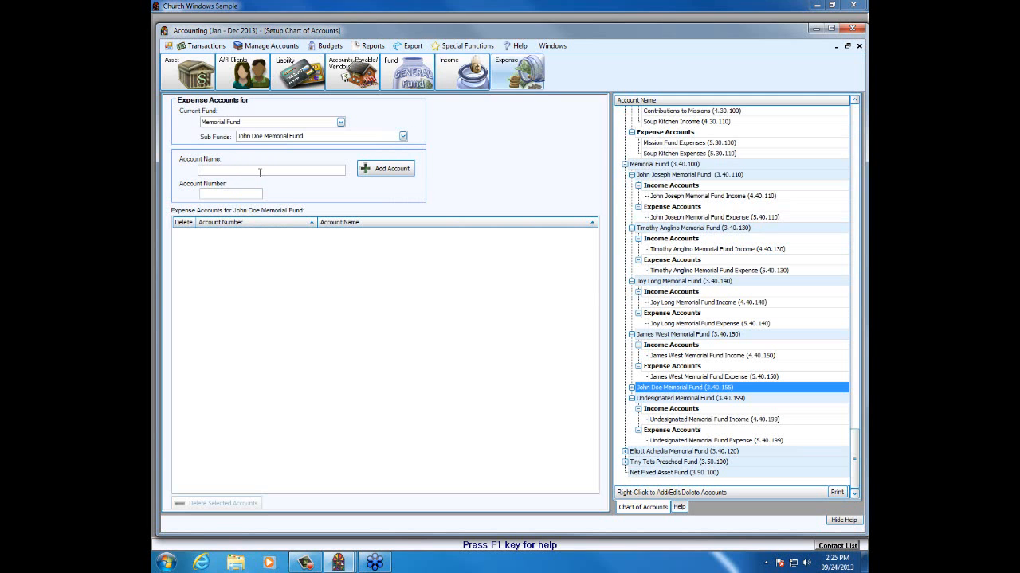
click(259, 173)
text(John Doe Memo)
text(rial Expense)
key(Tab)
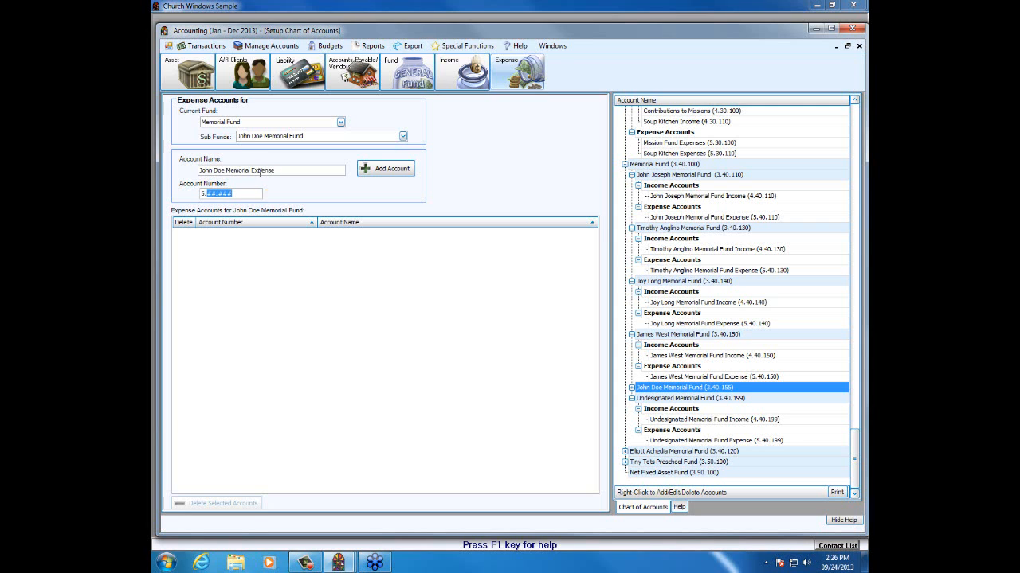
text(55)
click(379, 167)
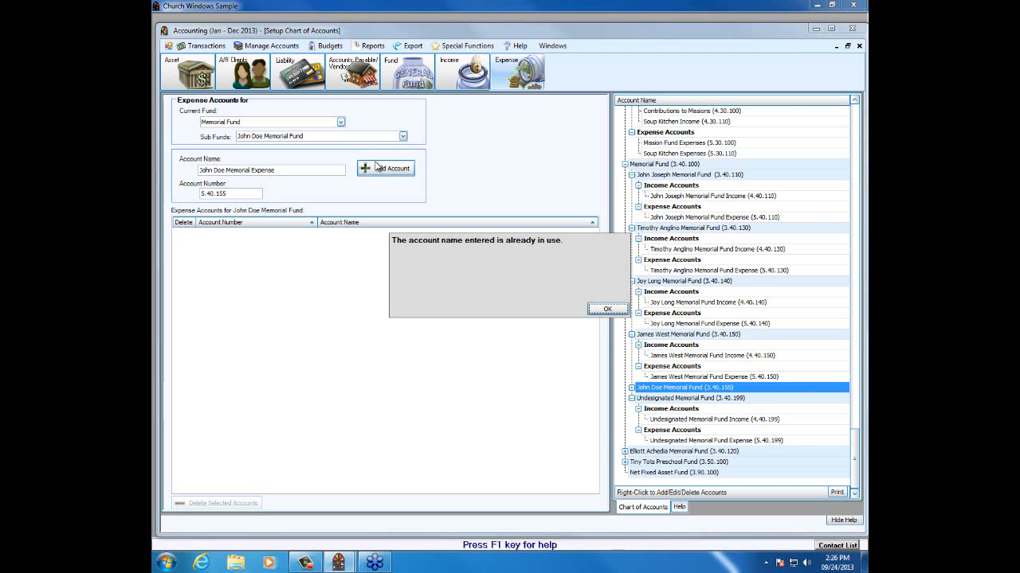
click(603, 310)
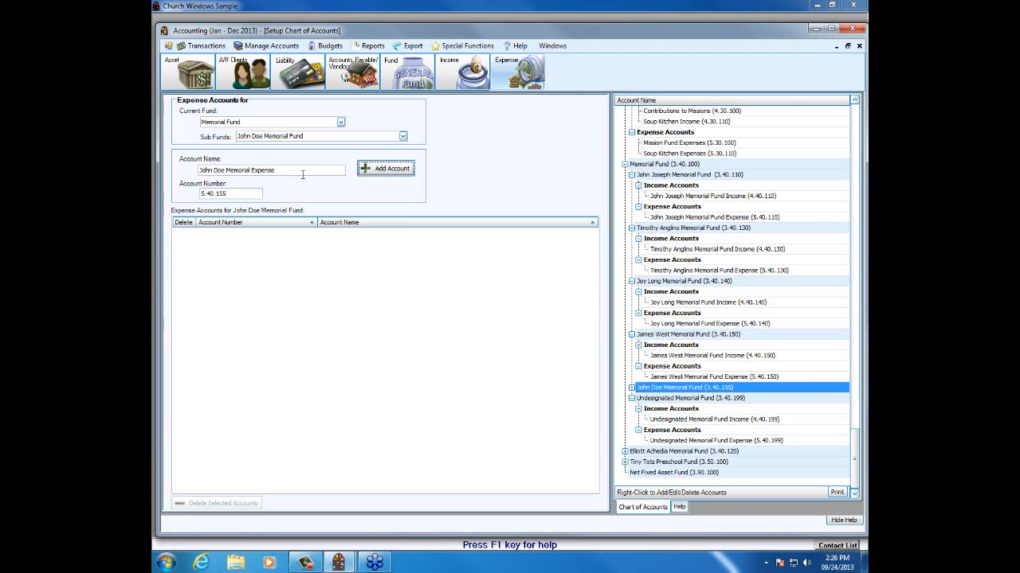
- Shorten "Expense" to "Exps" in the entered account name and add expense account 5.40.155
click(301, 171)
key(BackSpace)
key(BackSpace)
text(s)
click(368, 168)
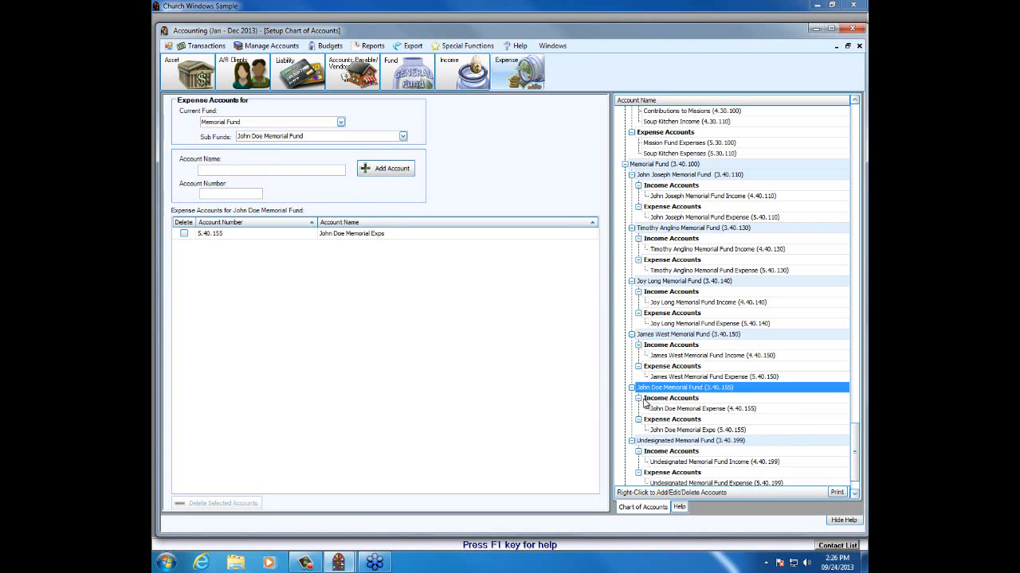
- Rename income account 4.40.155 so that its name ends in "Memorial Income"
click(672, 410)
right_click(672, 409)
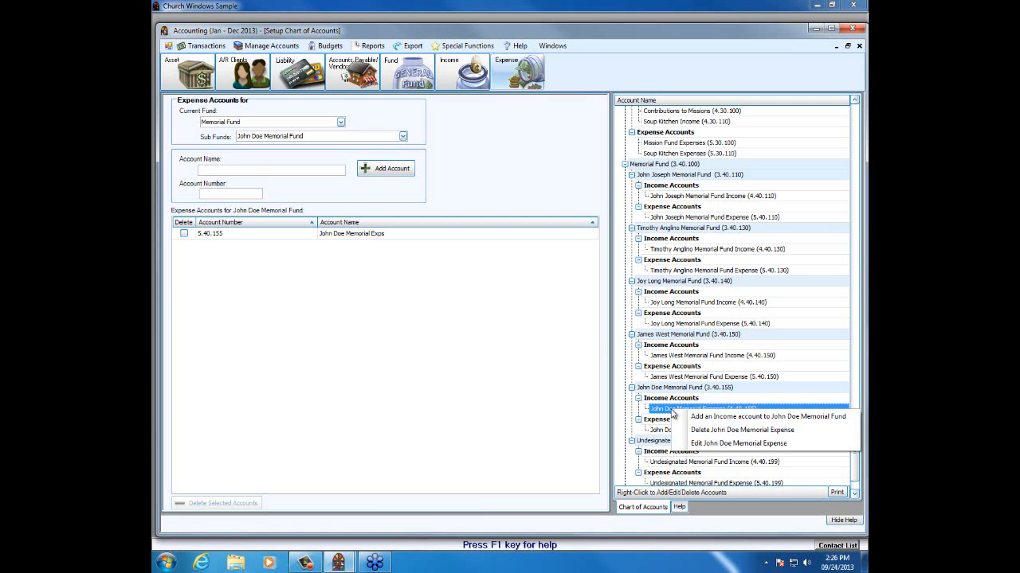
click(693, 444)
click(545, 269)
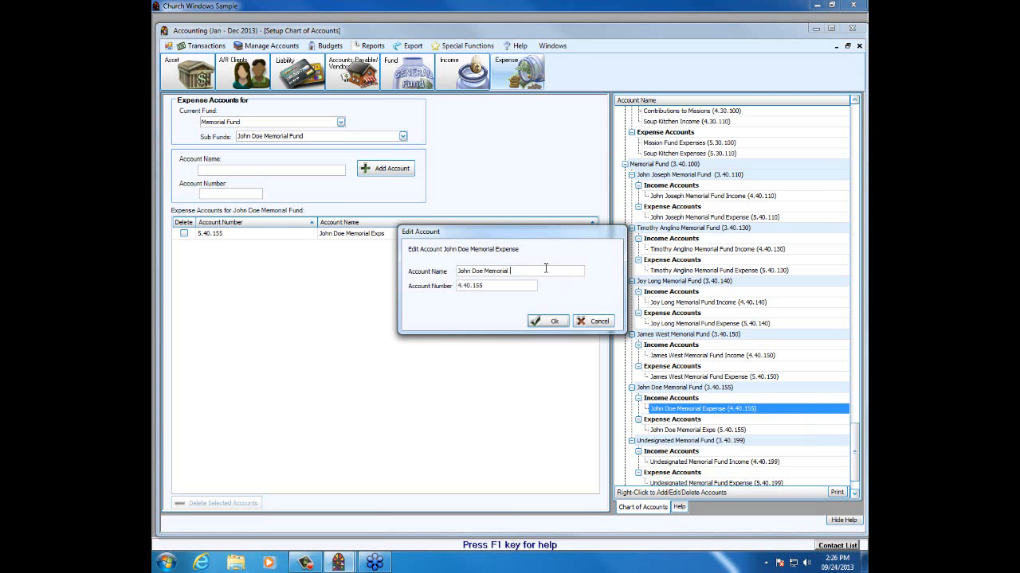
text(Income)
click(551, 323)
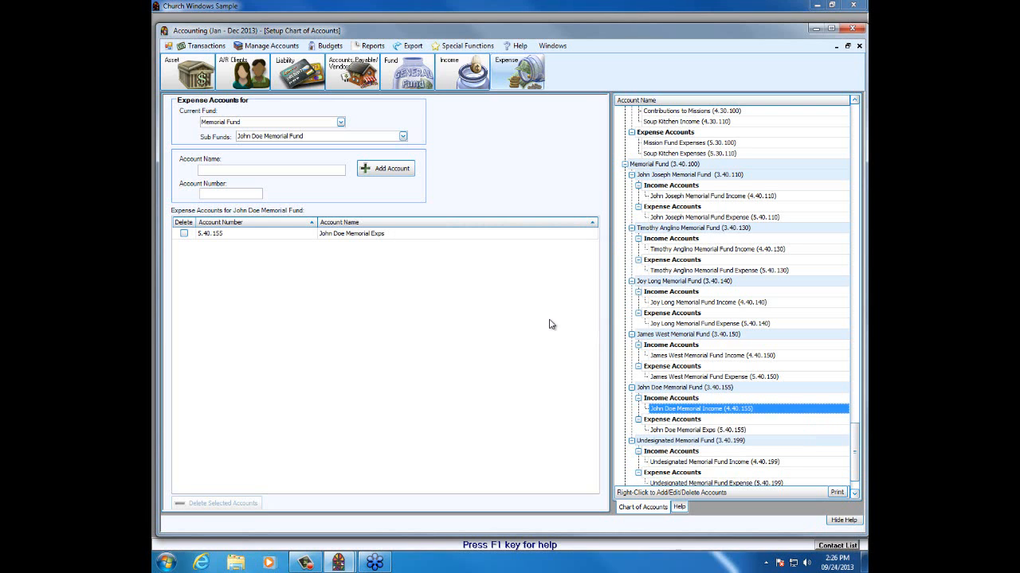
- Rename expense account 5.40.155 so that its name ends in "Memorial Expense"
click(677, 429)
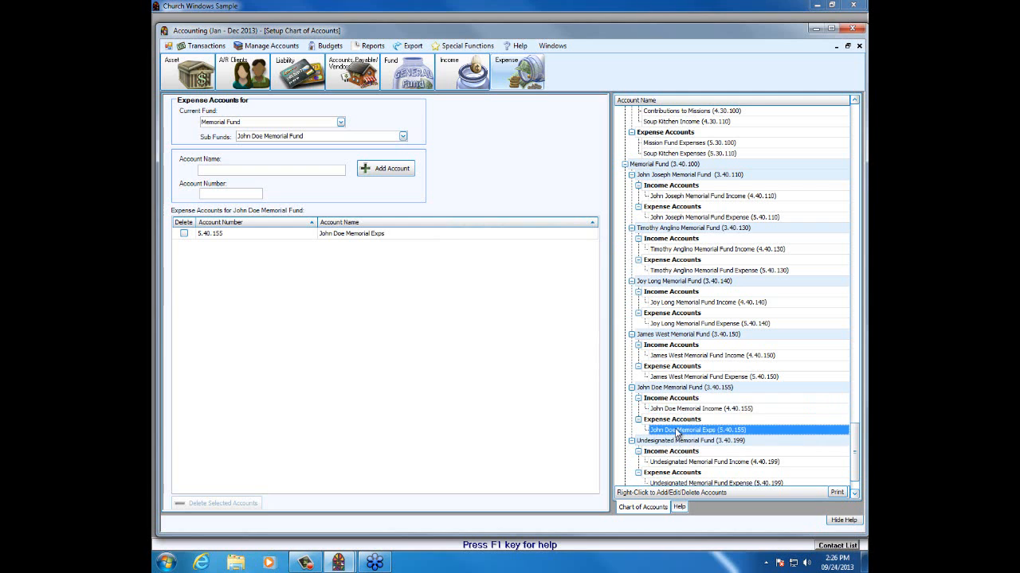
right_click(688, 430)
click(700, 464)
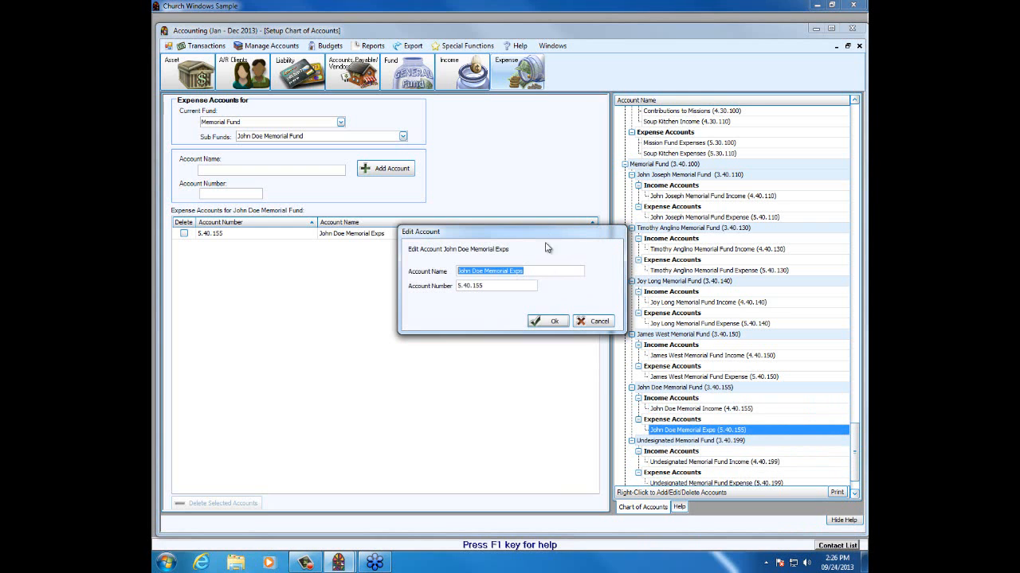
click(541, 270)
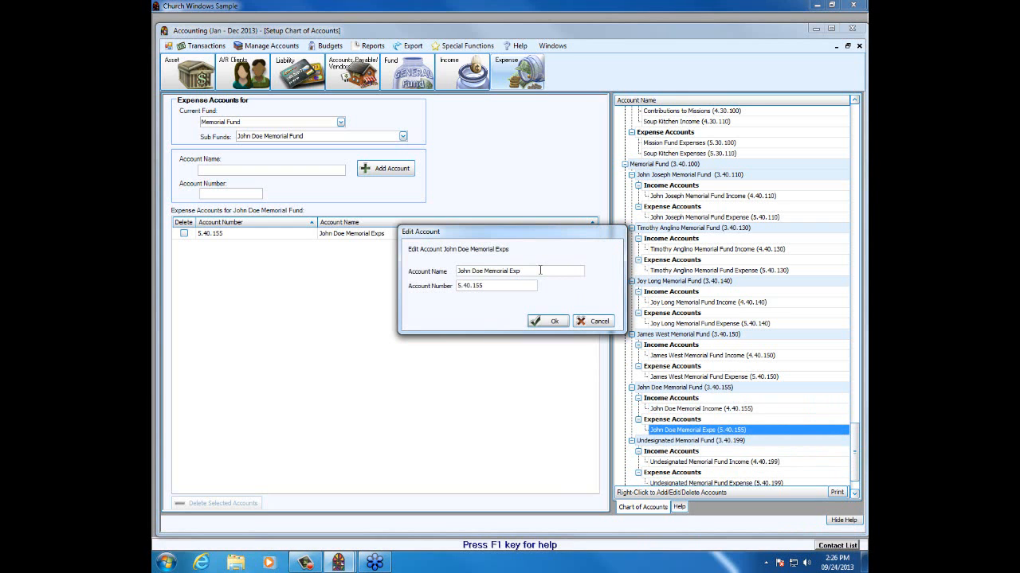
click(533, 323)
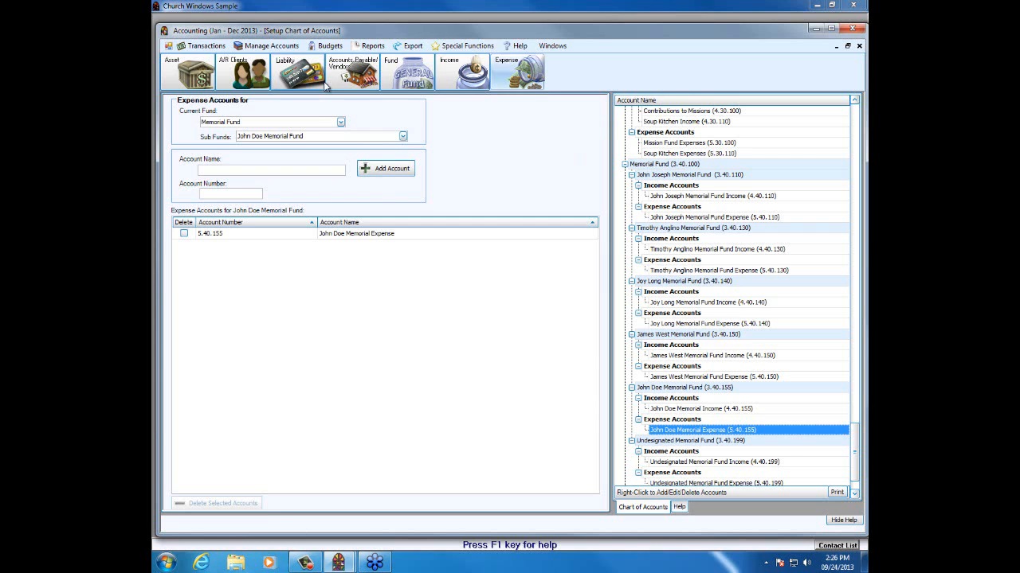
- Try to add a main fund named "Building Renovation Fund" with account number 3.50.100
click(403, 76)
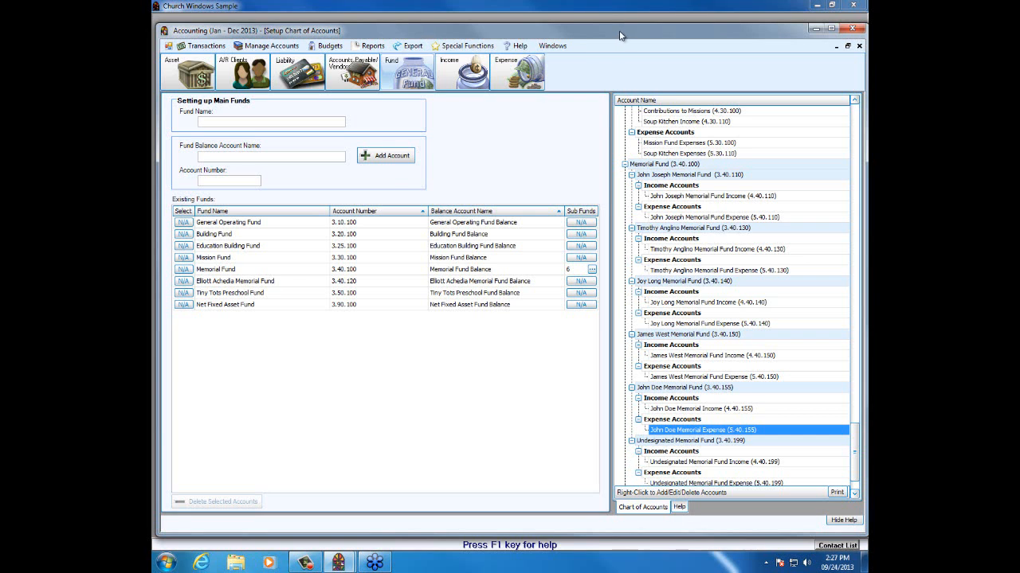
click(393, 157)
click(273, 125)
text(Building Renovation FDun)
key(BackSpace)
key(BackSpace)
key(BackSpace)
text(un)
click(204, 181)
text(3.)
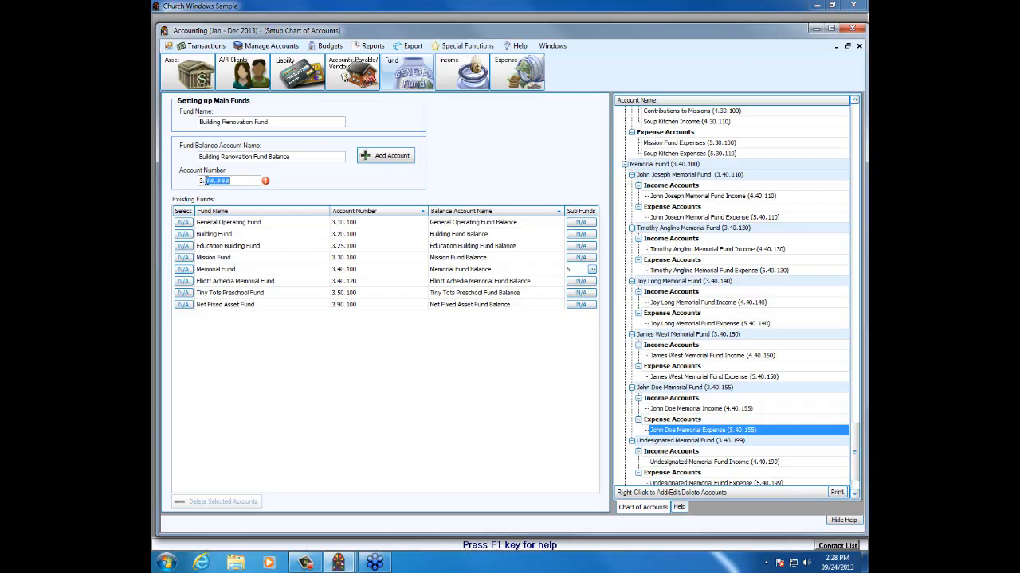
text(30.100)
click(386, 157)
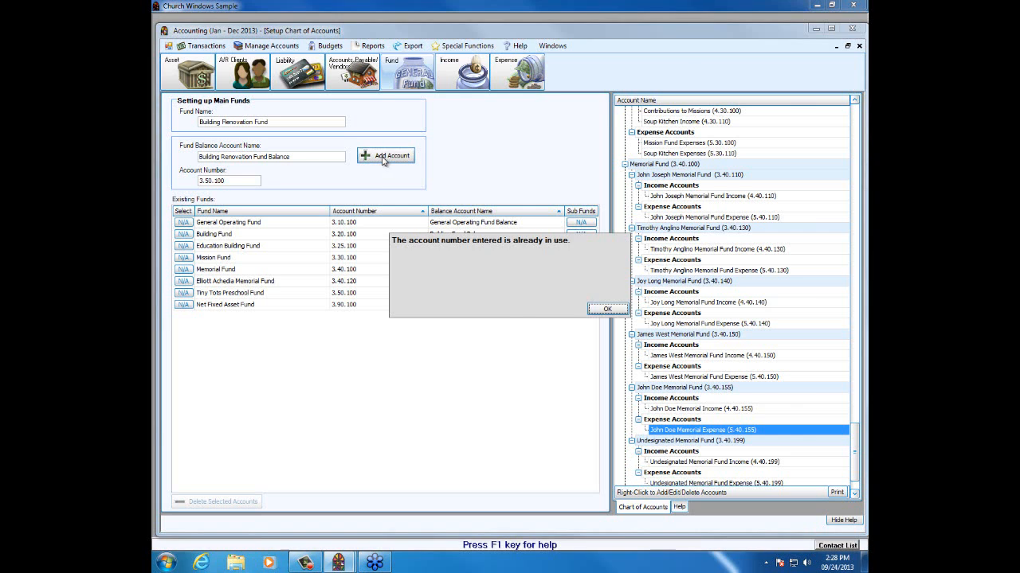
click(594, 310)
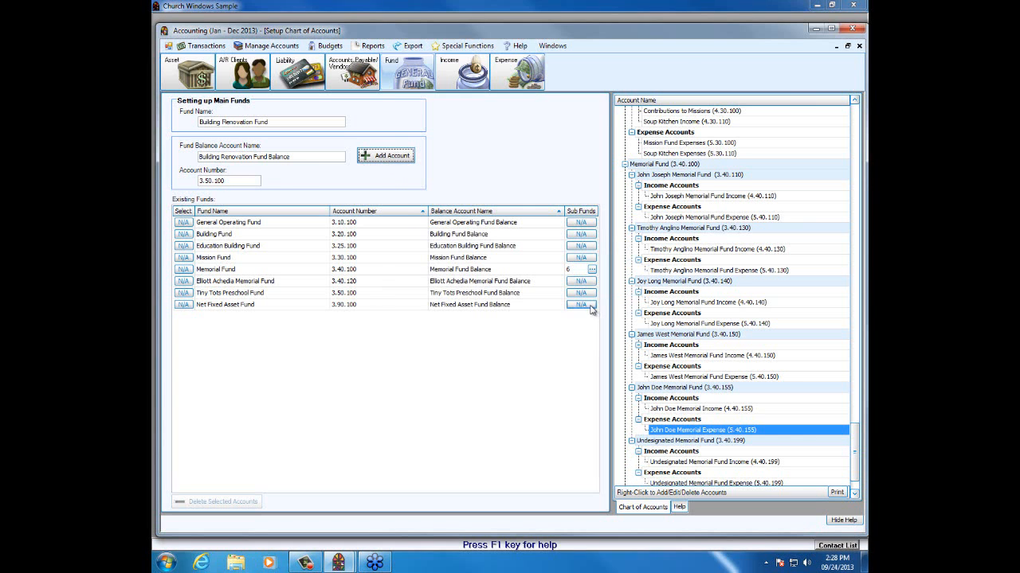
- Change the new fund's account number to 3.60.100 and add Building Renovation Fund
click(211, 181)
double_click(212, 180)
text(60)
click(380, 164)
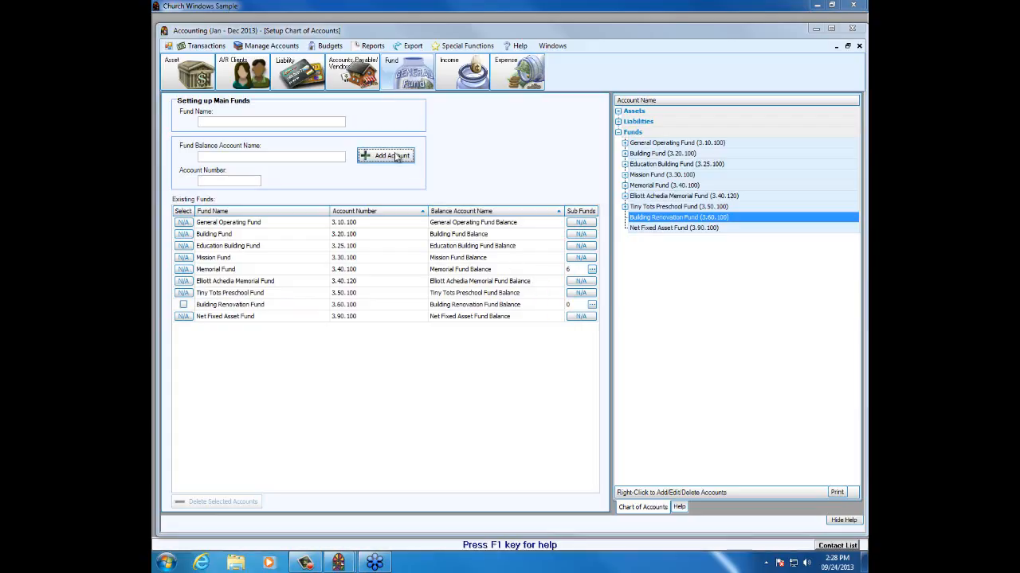
- Add a sub fund named "Church Building Reno Fund" numbered 3.60.110 under Building Renovation Fund
click(592, 305)
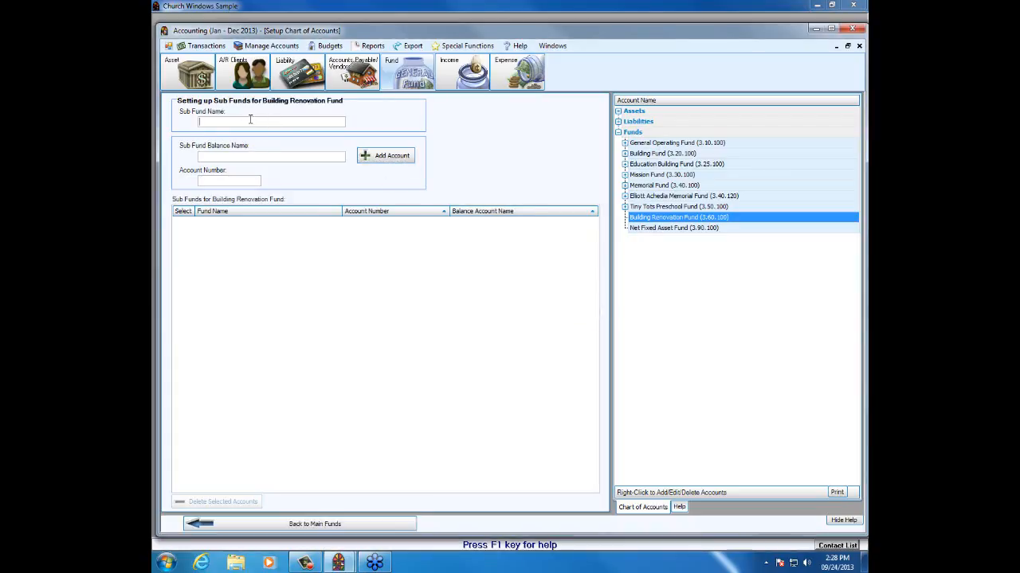
text(Church )
text(Building F)
text(eso Fund)
key(Tab)
key(Tab)
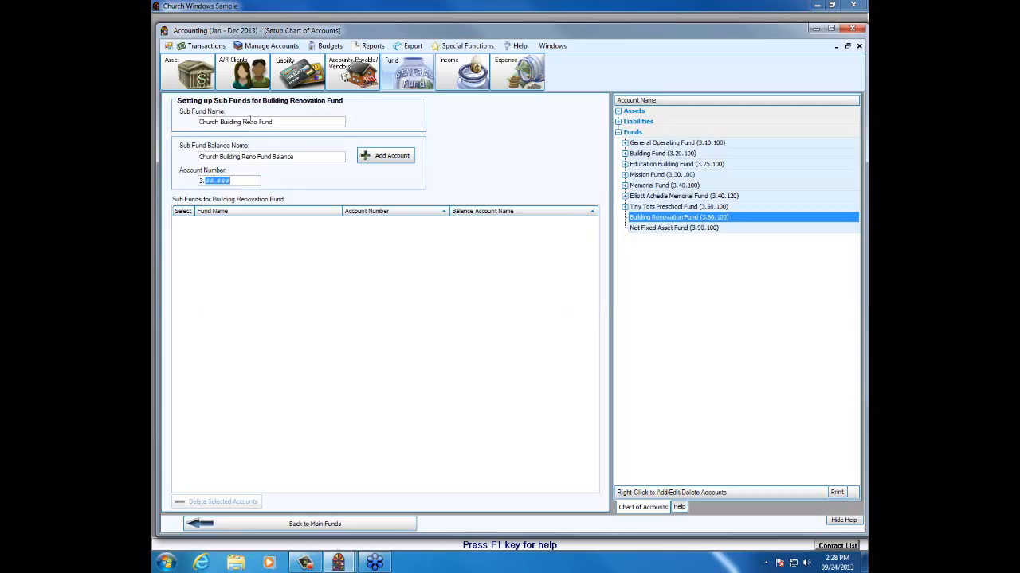
text(60.110)
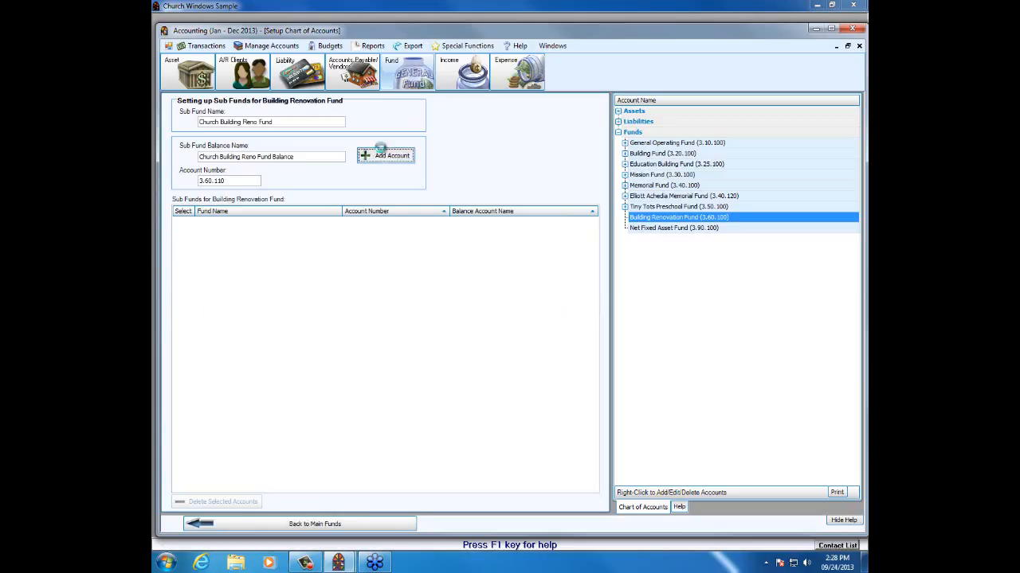
click(385, 155)
- Add a second sub fund named "Parsonage Renovation Fund" numbered 3.60.120 under Building Renovation Fund
click(268, 121)
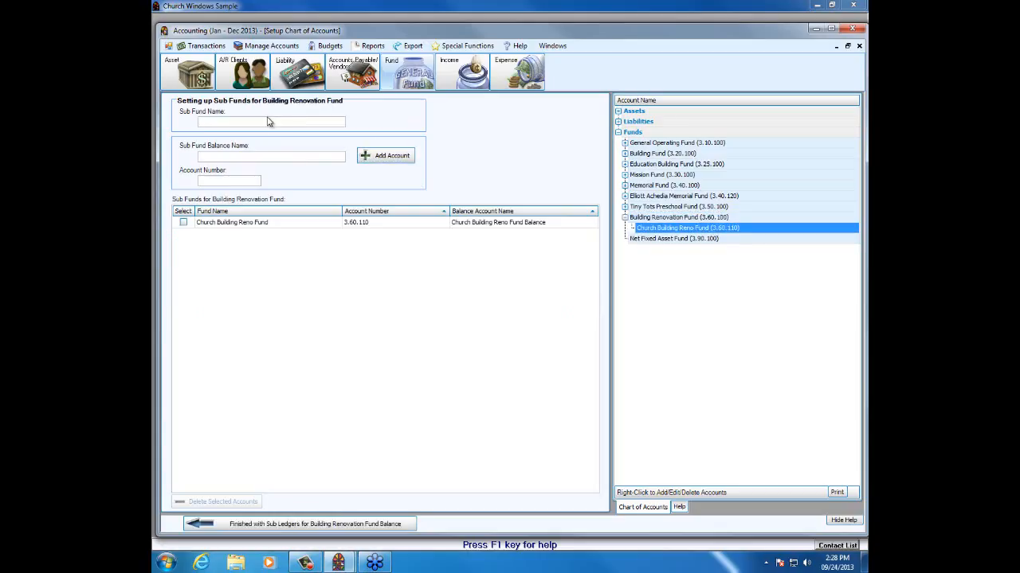
text(Parsonage Renovation Fund)
click(218, 156)
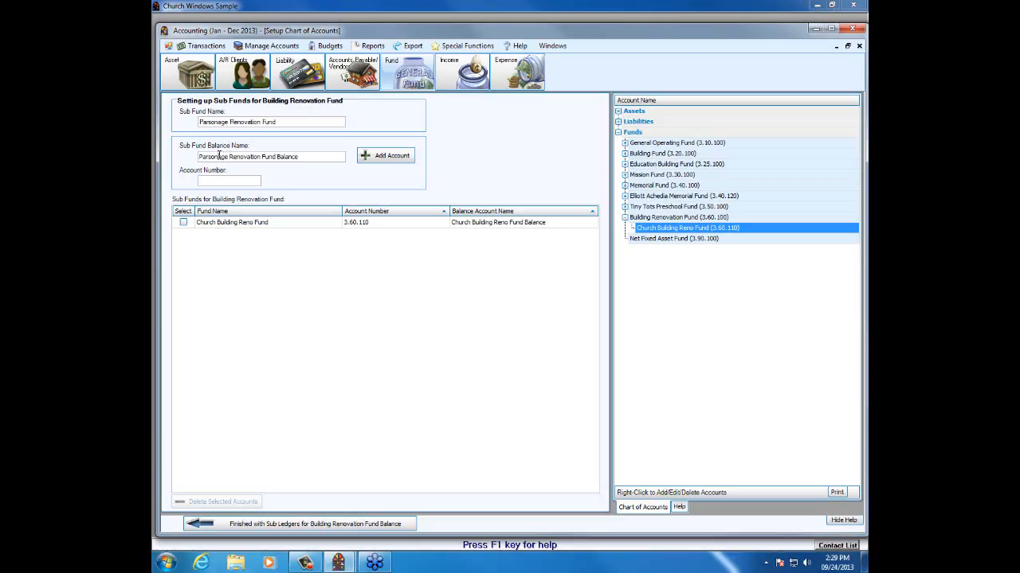
click(221, 181)
text(0.120)
click(374, 153)
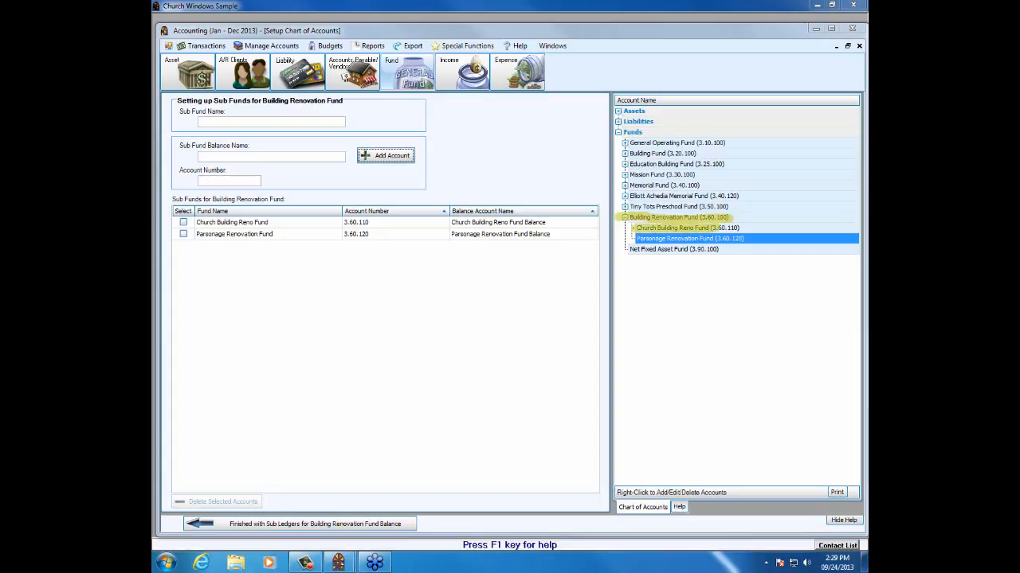
- Add an income account named "Church building Renovation Income" numbered 4.60.110 to the Church Building Reno Fund under Building Renovation Fund
click(464, 86)
click(341, 123)
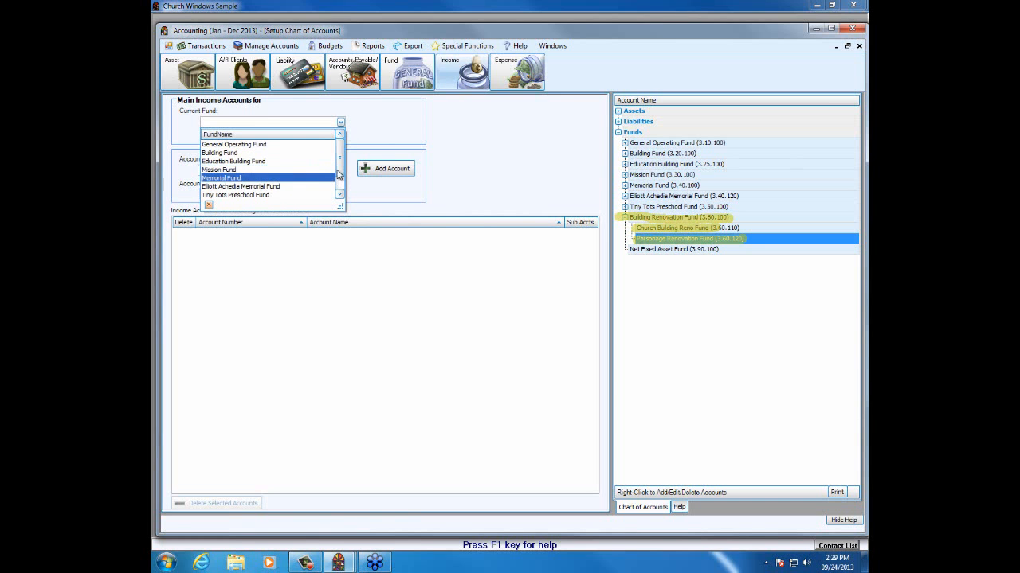
scroll(338, 174, down, 2)
click(281, 186)
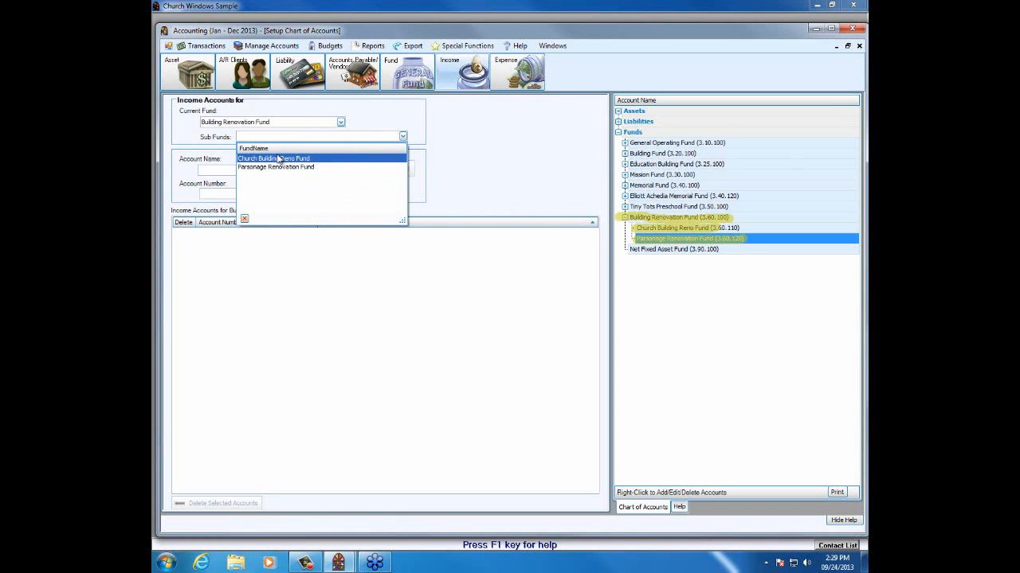
click(277, 159)
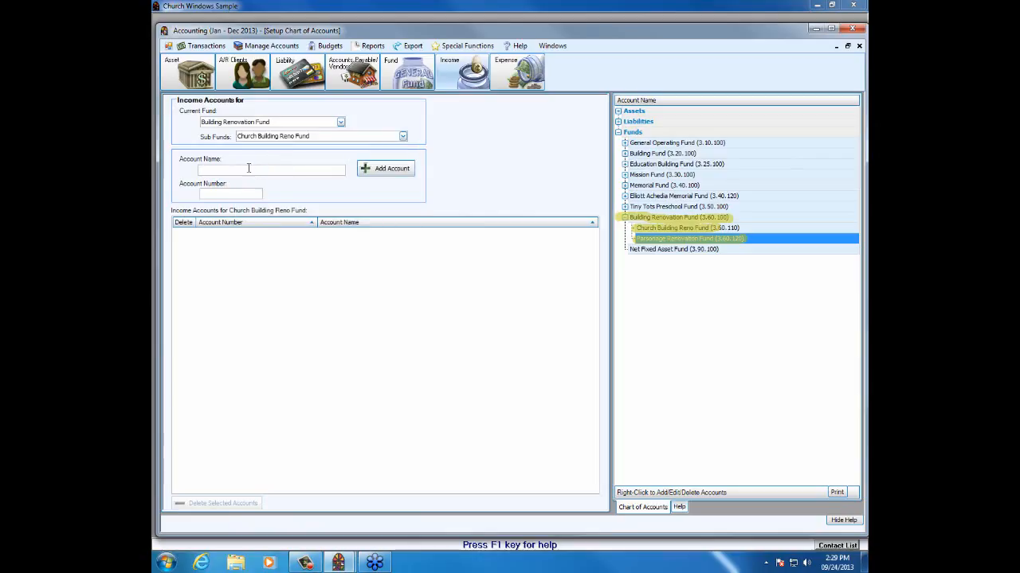
text(cHURCH)
key(BackSpace)
key(Tab)
click(244, 169)
key(BackSpace)
key(BackSpace)
key(BackSpace)
key(BackSpace)
key(BackSpace)
text(Church building Renovation Income)
key(Tab)
text(60110)
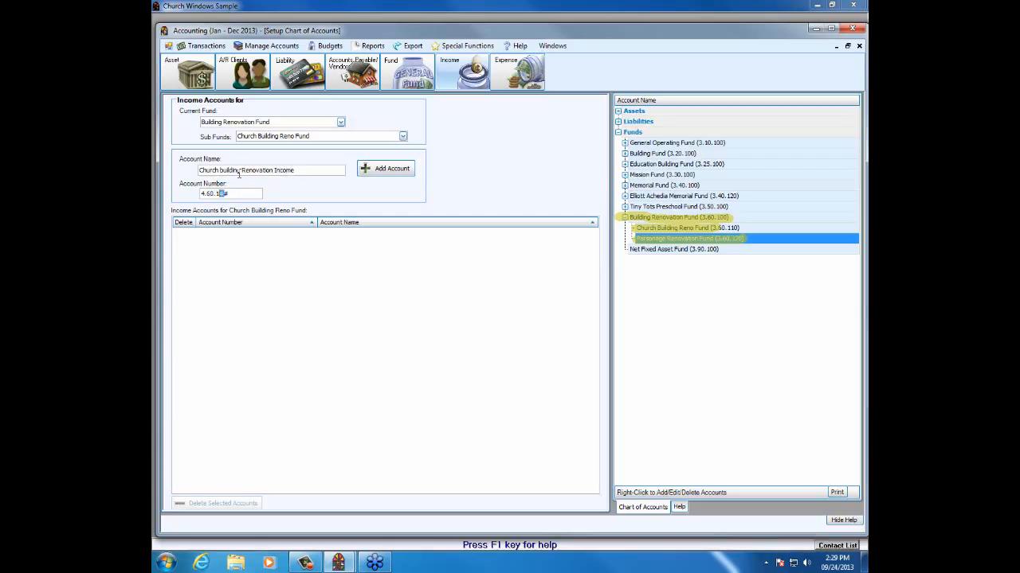
click(366, 166)
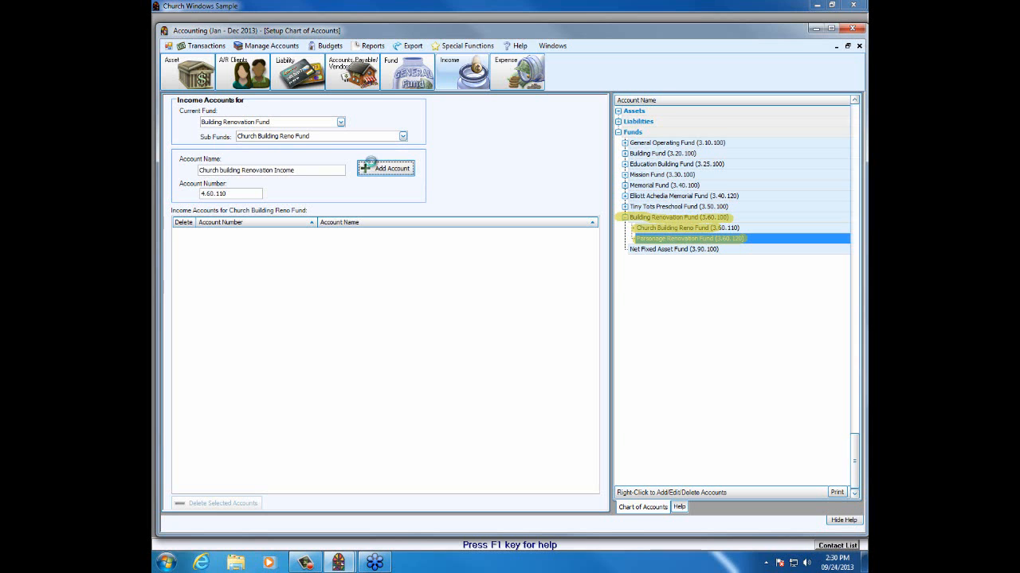
- Add an income account named "Parsonage Renovation Expense" numbered 4.60.120 to the Parsonage Renovation Fund
click(402, 137)
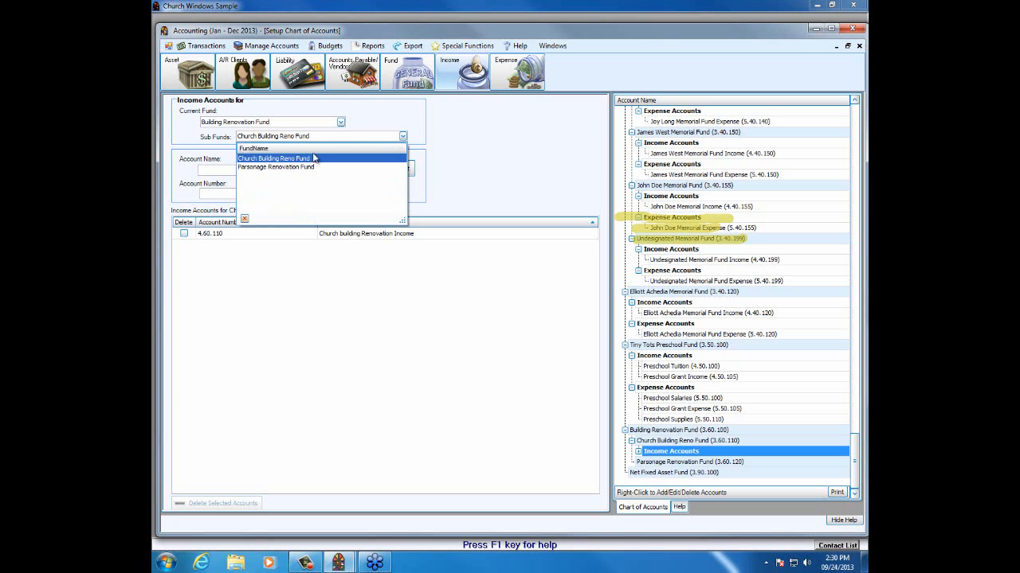
click(306, 164)
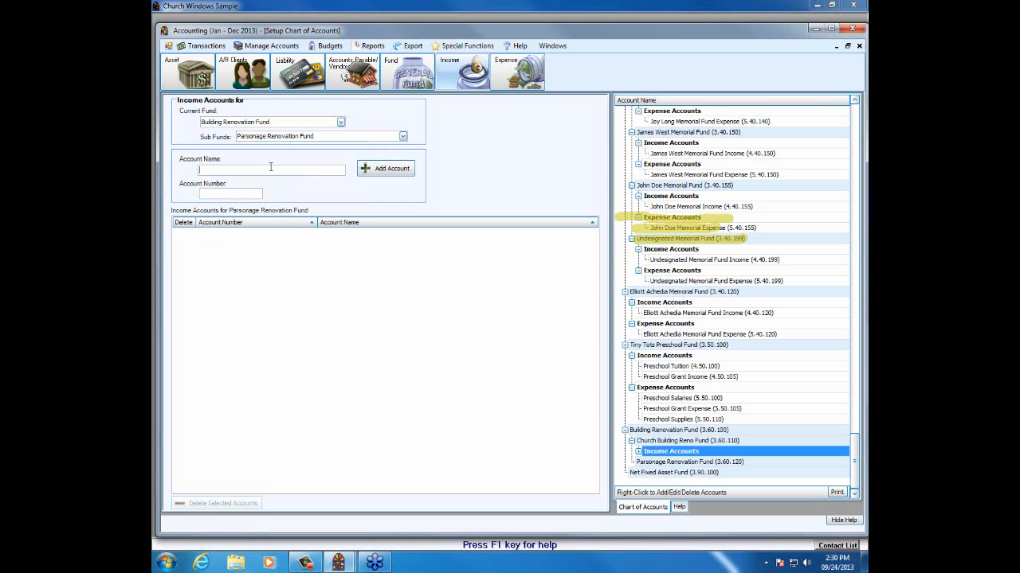
click(271, 167)
text(Parsonage Renovation exp)
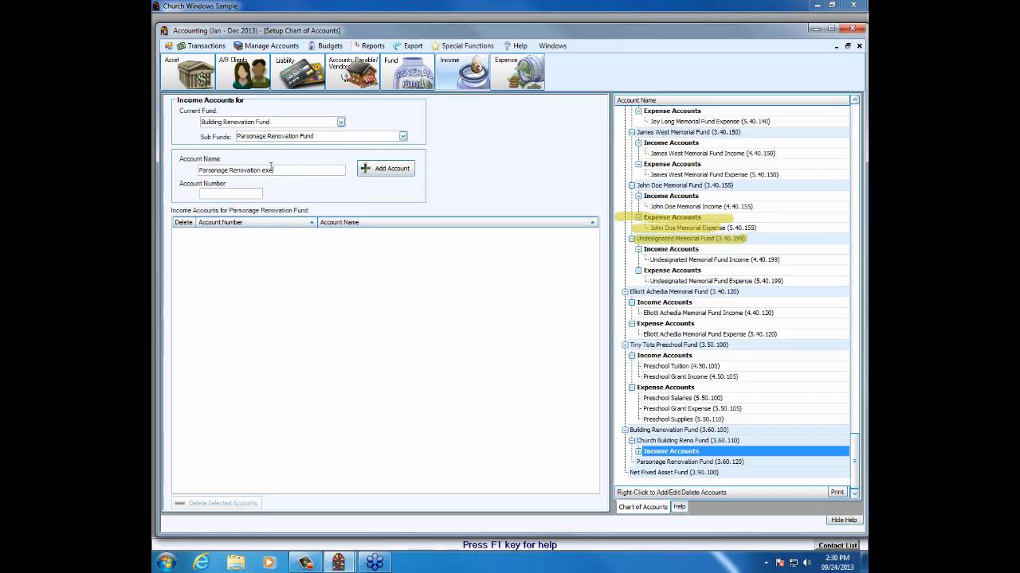
key(BackSpace)
key(BackSpace)
key(BackSpace)
text(Sxpense)
key(Tab)
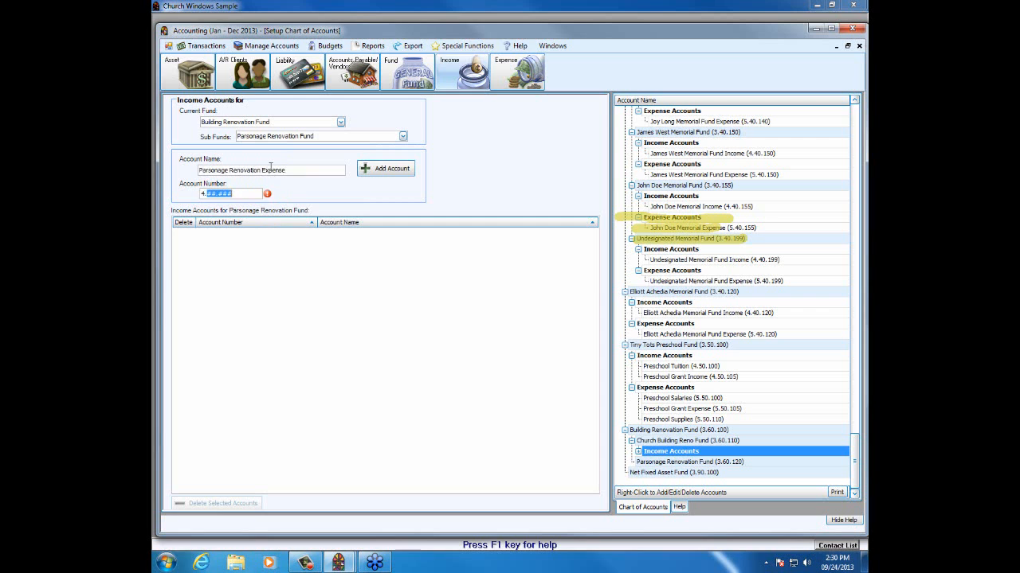
text(60.120)
click(393, 173)
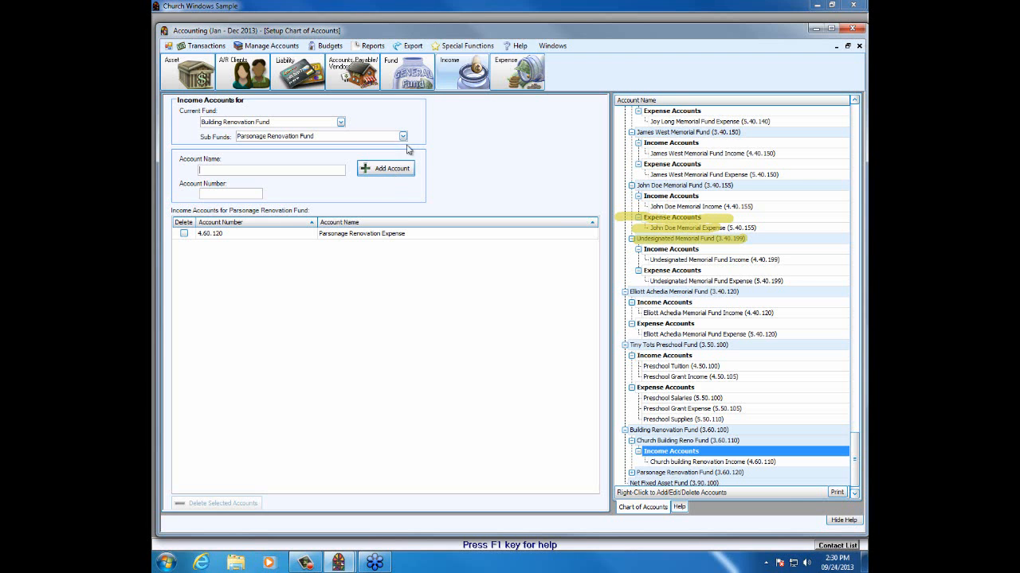
- Add an expense account named "Church Building Renovation Expense" numbered 5.60.110 to the Church Building Reno Fund under Building Renovation Fund
click(503, 80)
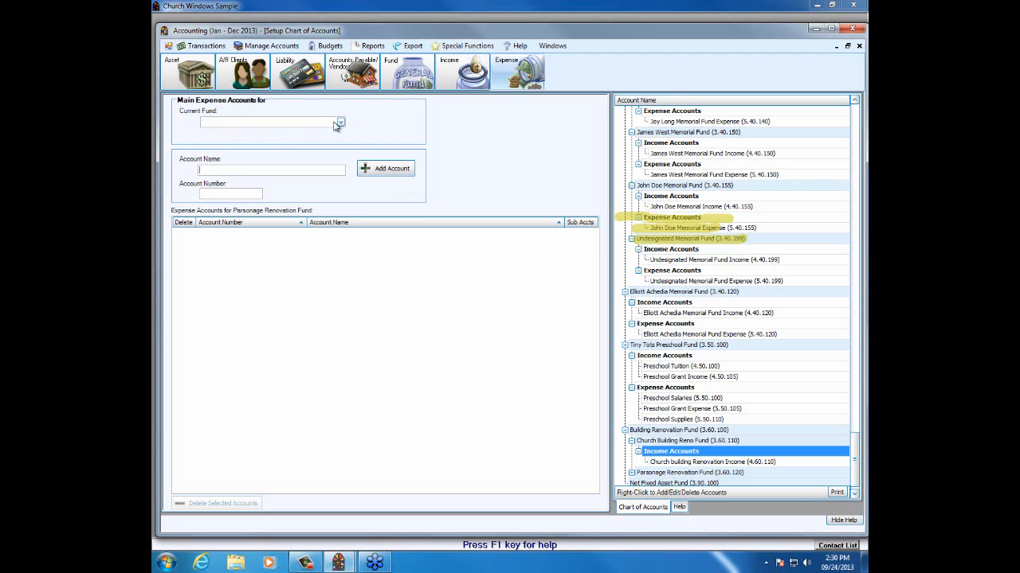
click(341, 122)
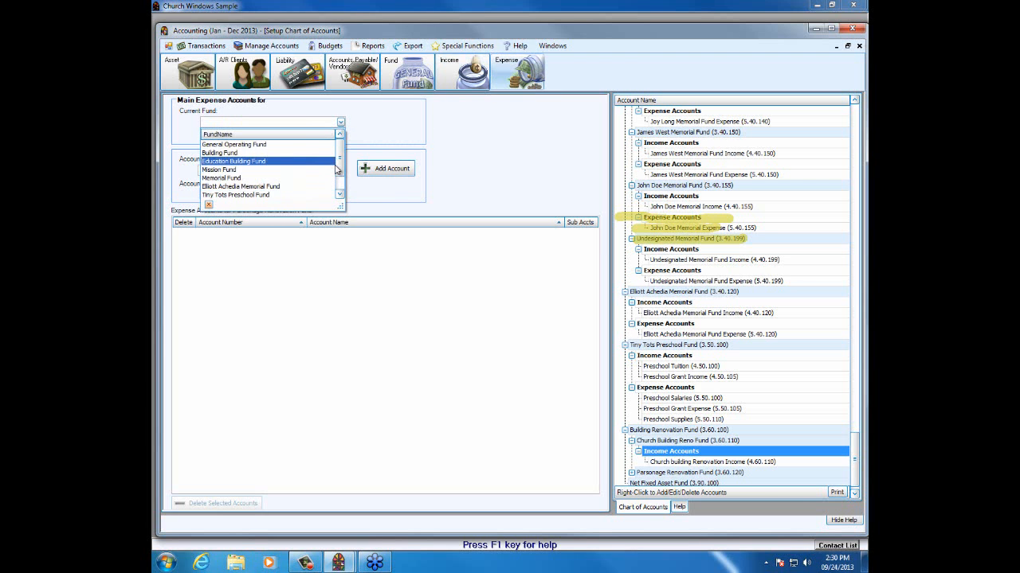
scroll(281, 176, down, 1)
click(285, 188)
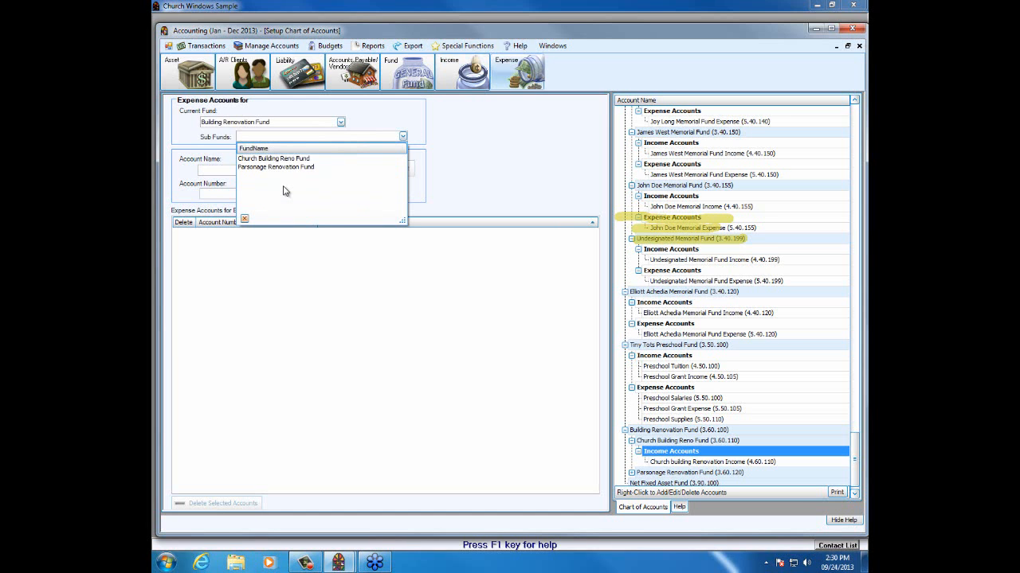
click(277, 159)
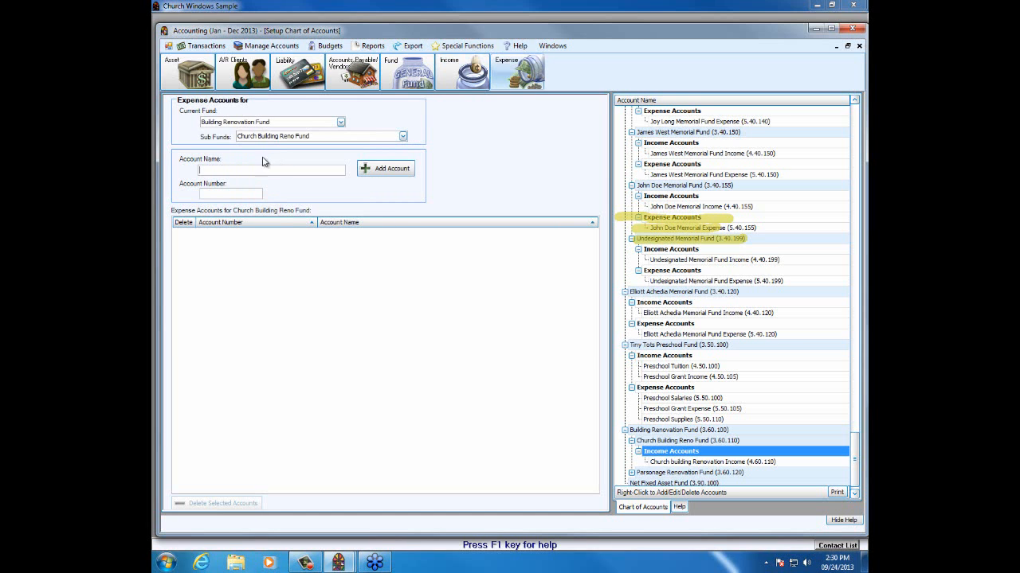
text(hurch Building RT)
text(novation Expense)
key(Tab)
text(60110)
click(388, 167)
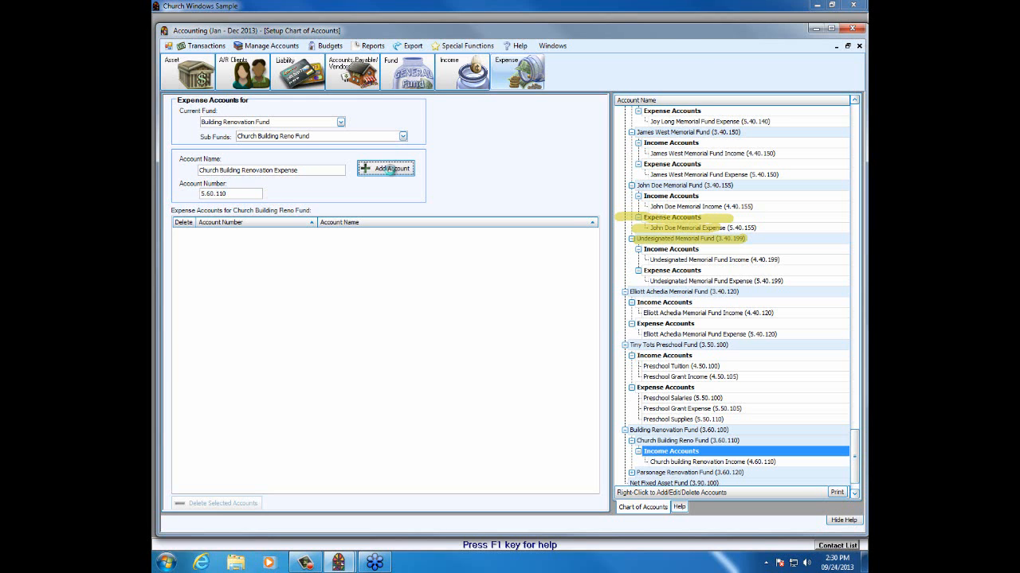
- Try to add an expense account named "Parsonage Renovation Expense" numbered 5.60.120 to the Parsonage Renovation Fund
click(403, 136)
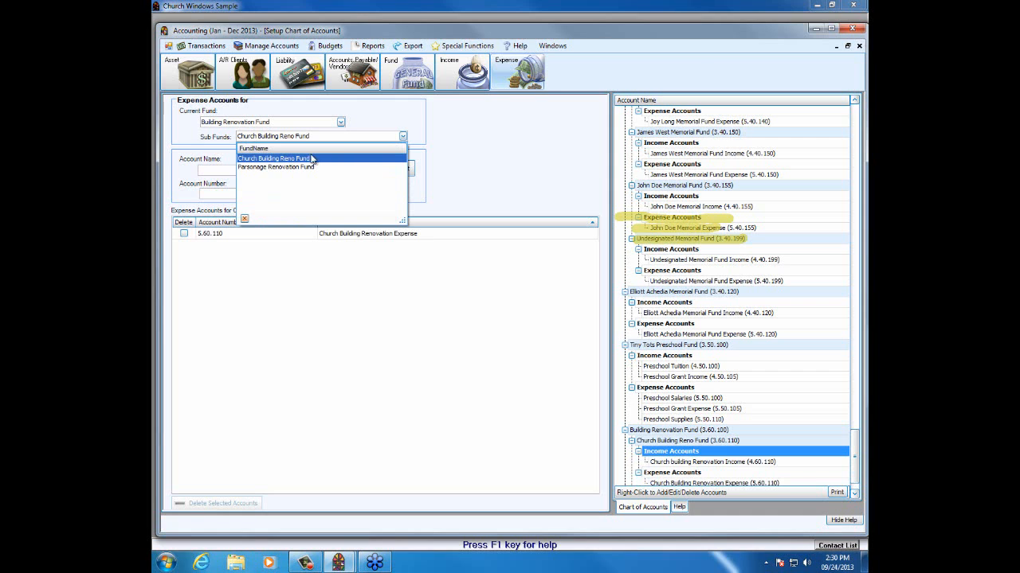
click(305, 168)
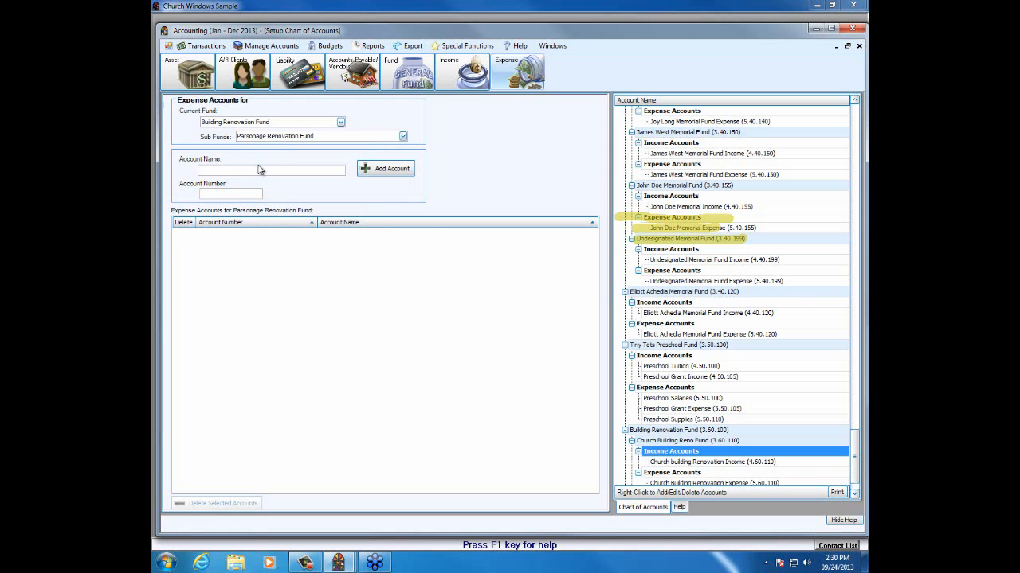
text(Parsonage Reno)
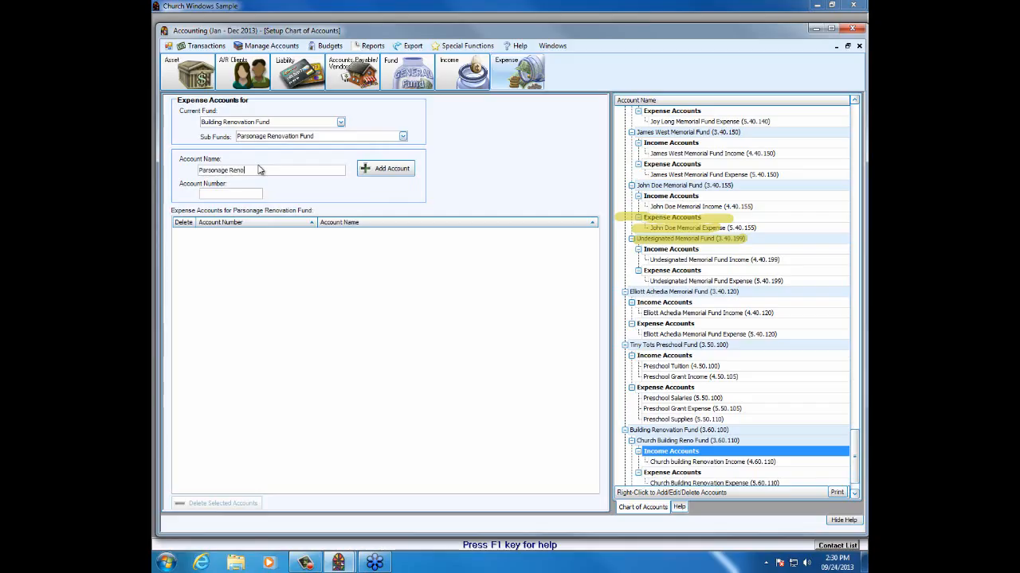
text(vation Expense)
key(Tab)
text(60120)
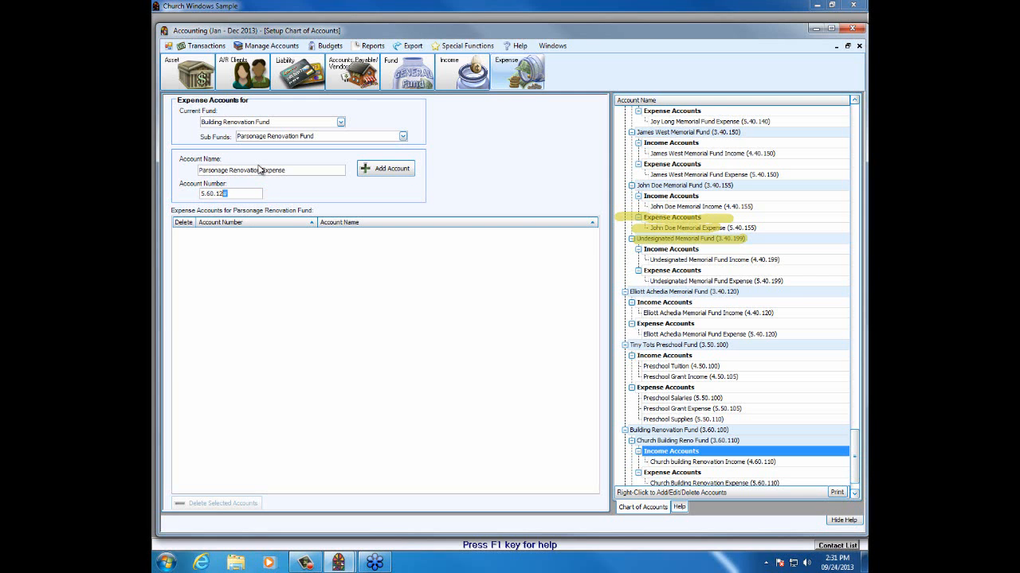
click(388, 172)
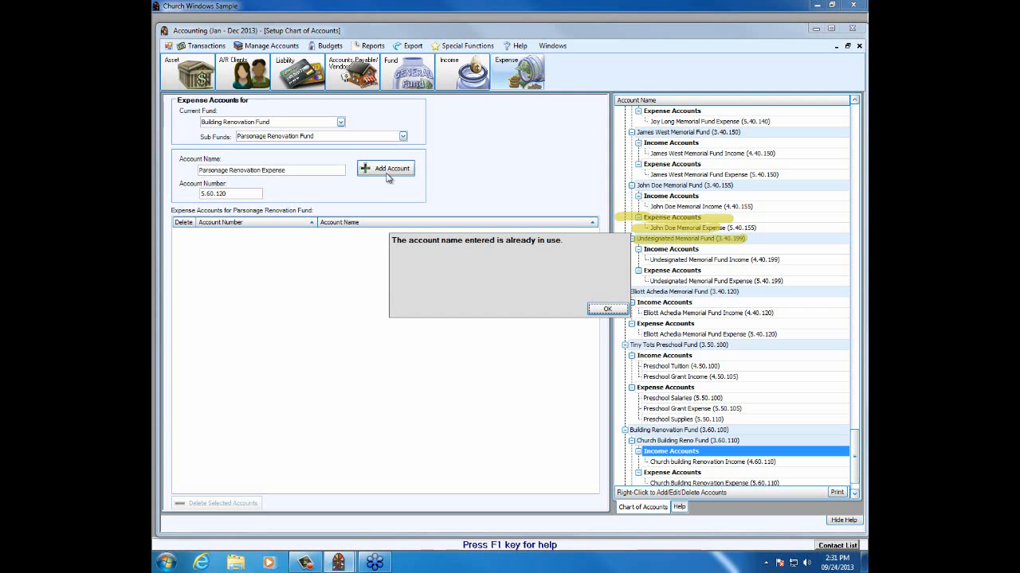
click(607, 309)
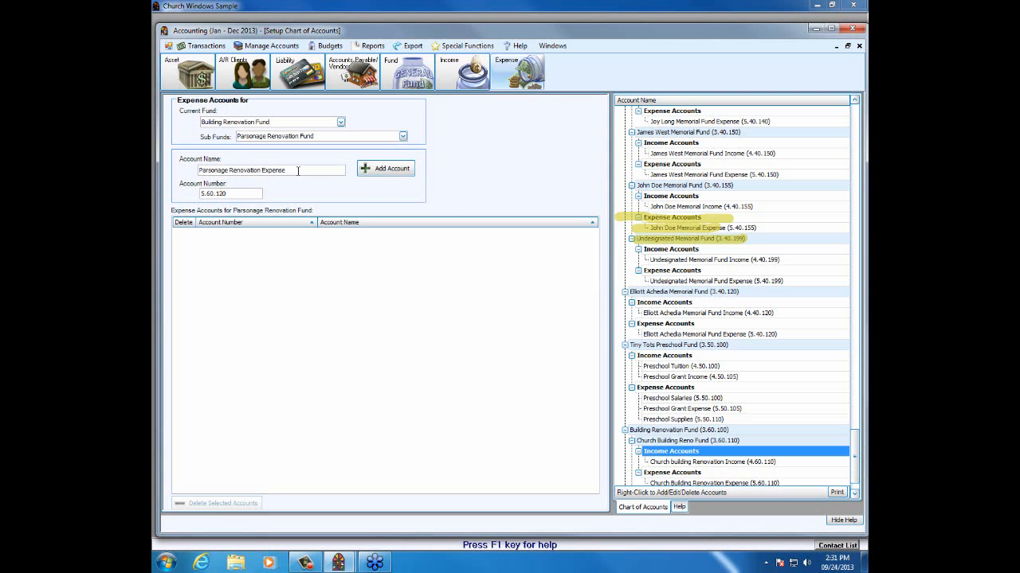
key(BackSpace)
key(BackSpace)
key(BackSpace)
key(BackSpace)
text(s)
- Rename the Parsonage Renovation Fund's income account 4.60.120 to "Parsonage Renovation Income" in the chart of accounts
scroll(855, 457, down, 1)
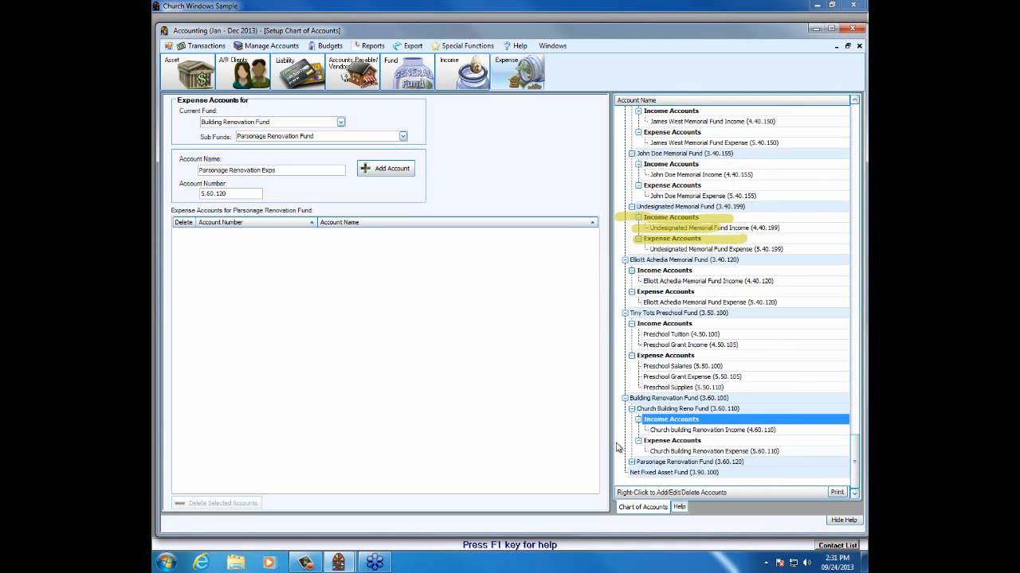
click(633, 463)
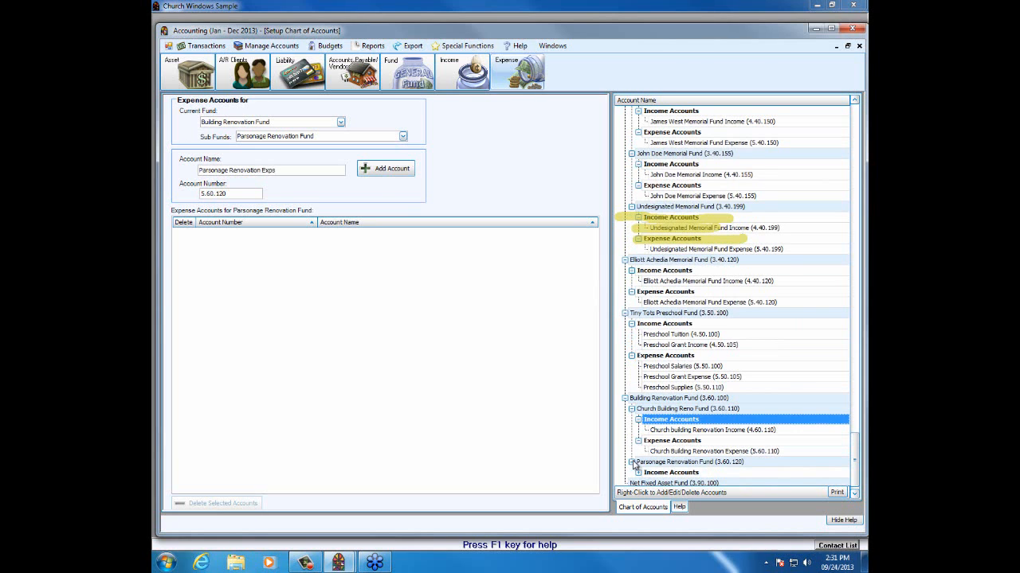
scroll(648, 454, down, 1)
click(639, 462)
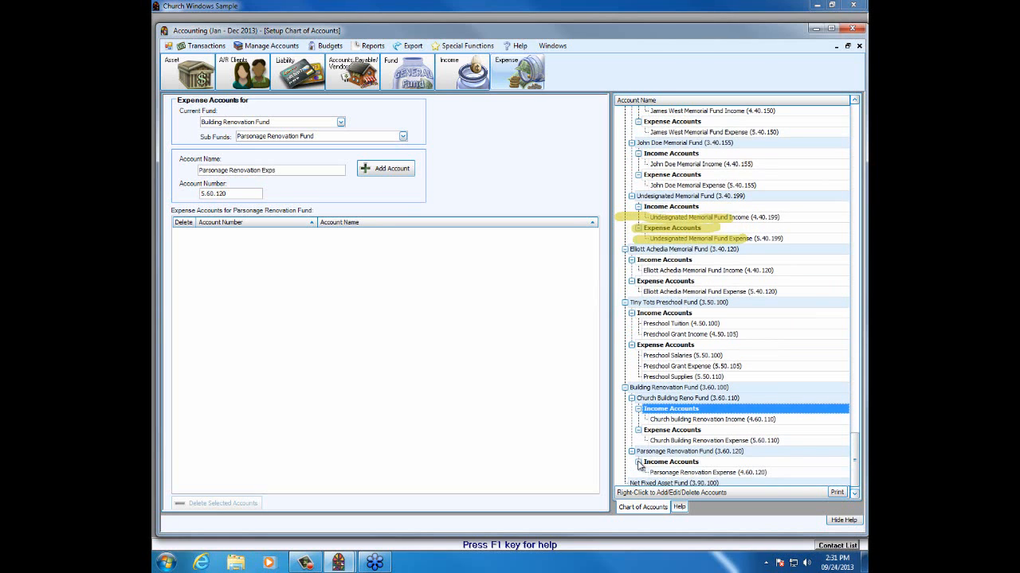
right_click(693, 473)
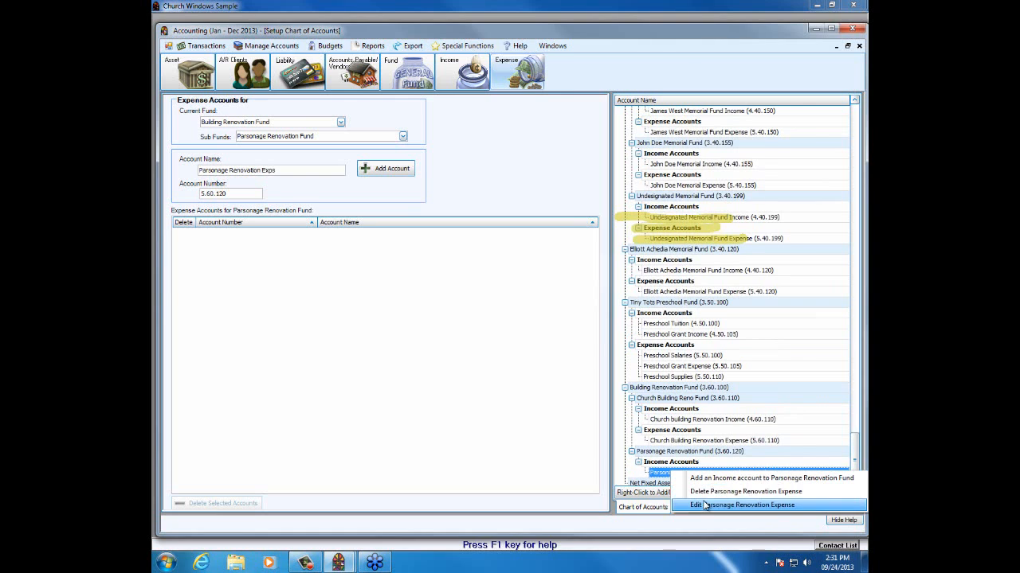
click(704, 505)
click(556, 271)
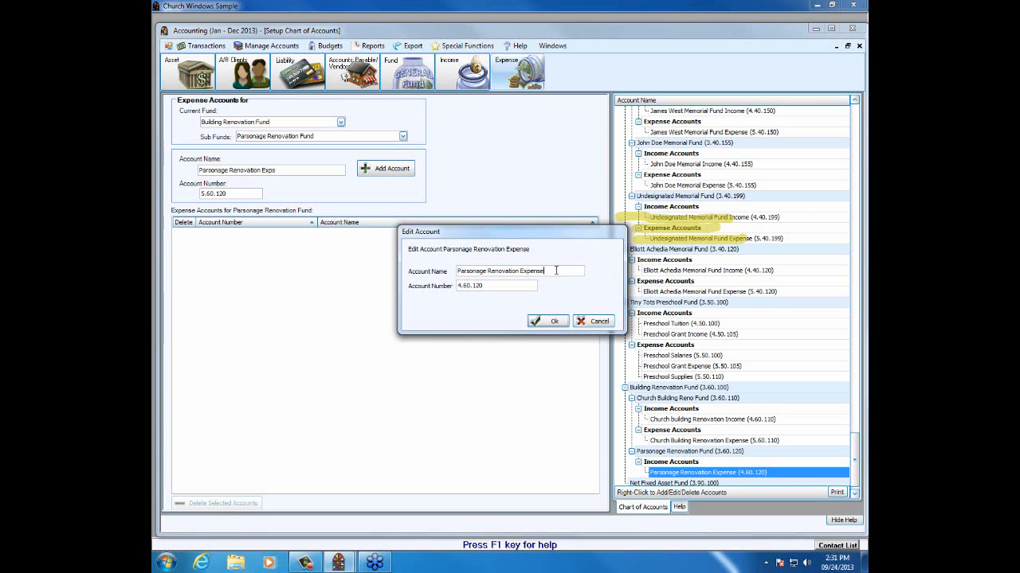
key(BackSpace)
key(BackSpace)
key(BackSpace)
key(BackSpace)
key(BackSpace)
key(BackSpace)
key(BackSpace)
text(Income)
click(557, 321)
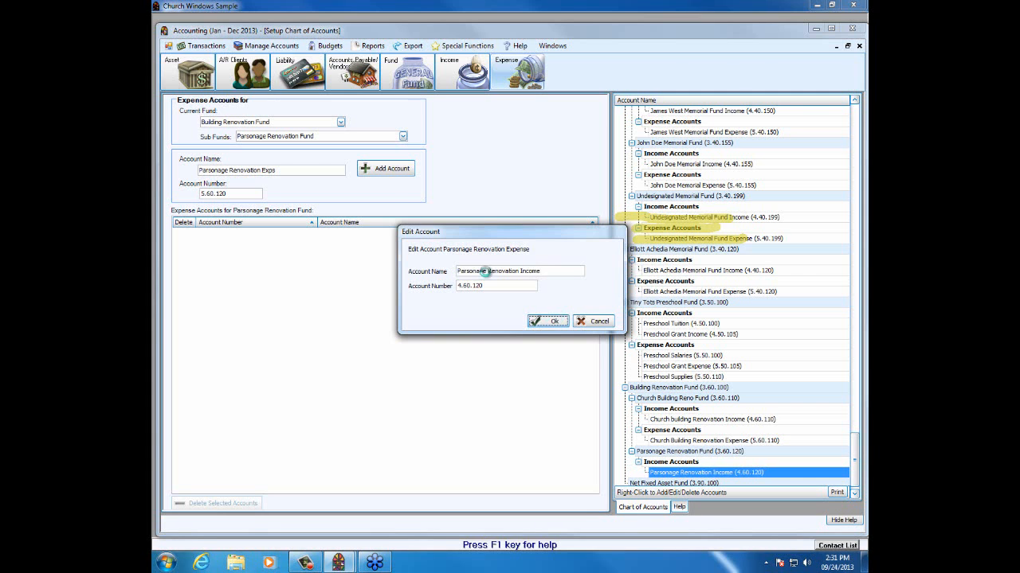
- Complete the pending expense account name as "Parsonage Renovation Expense" and add the account to the Parsonage Renovation Fund
click(287, 168)
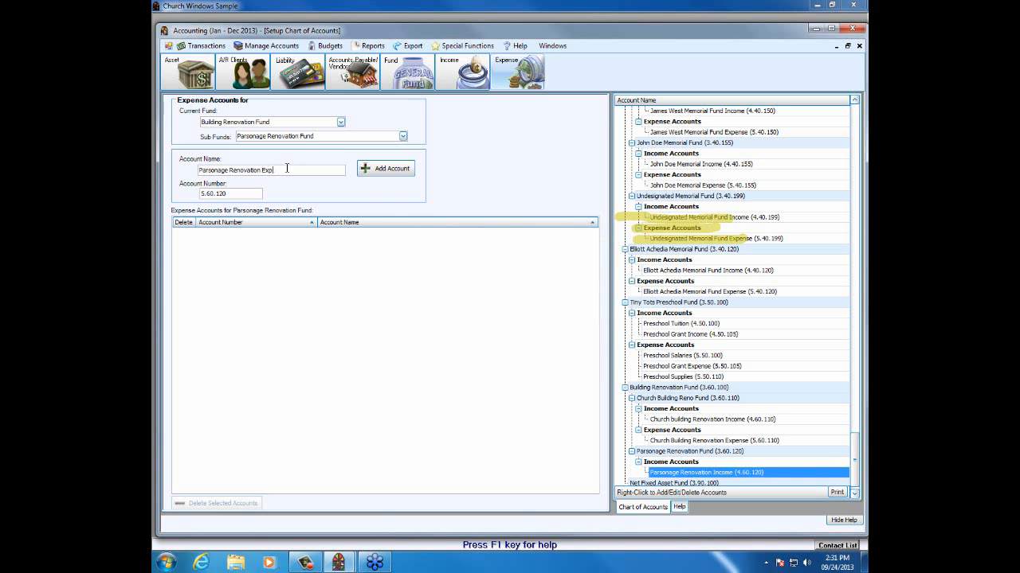
text(ense)
click(370, 171)
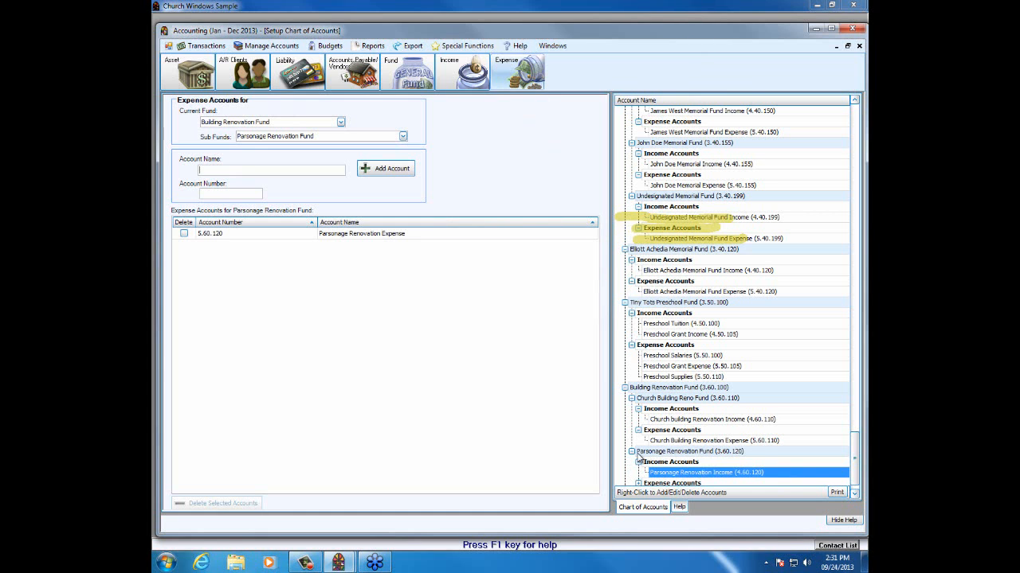
- Review the list of main funds and the General Operating Fund's main income accounts in the chart of accounts setup
click(632, 398)
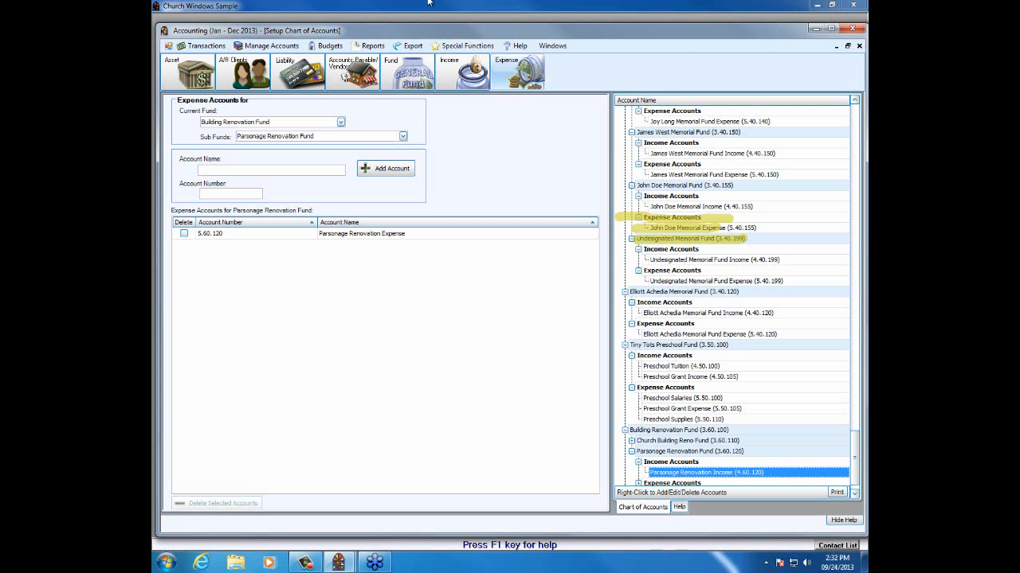
click(398, 72)
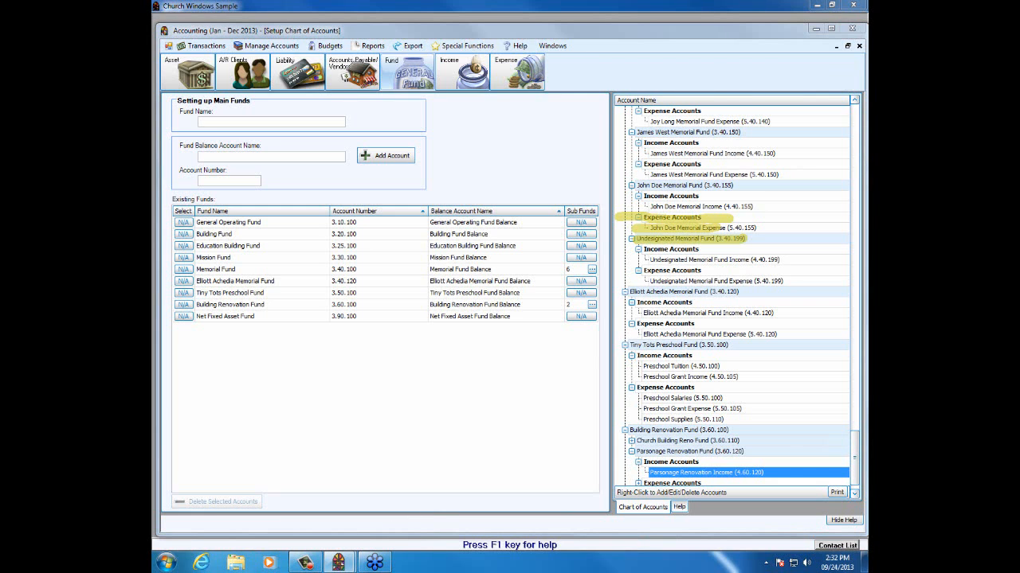
click(858, 46)
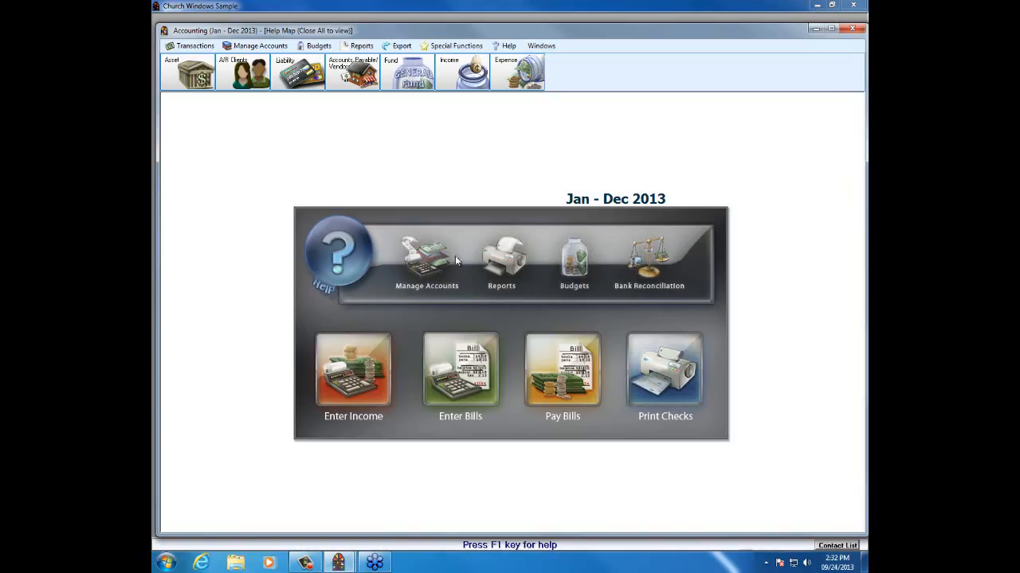
click(451, 74)
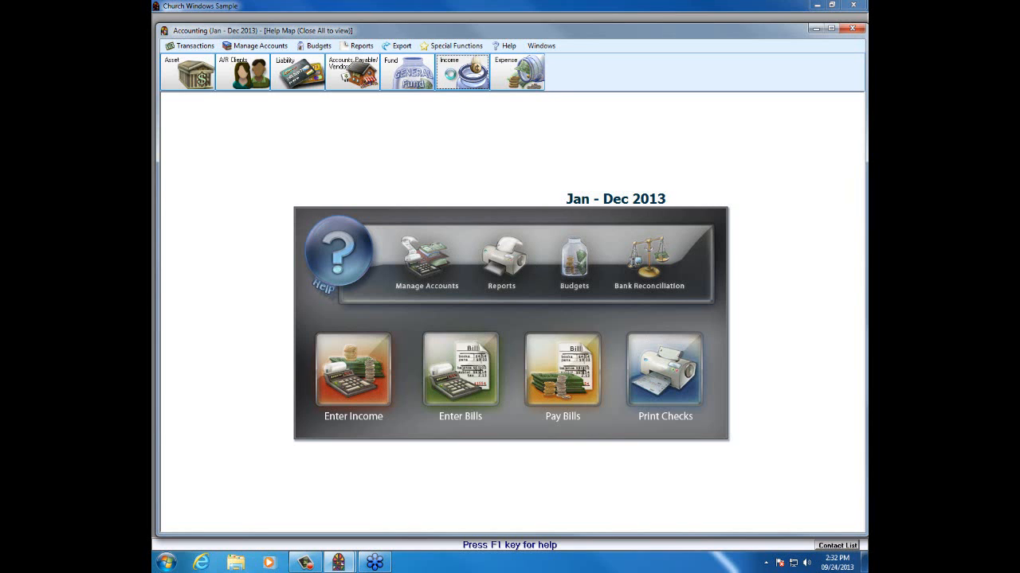
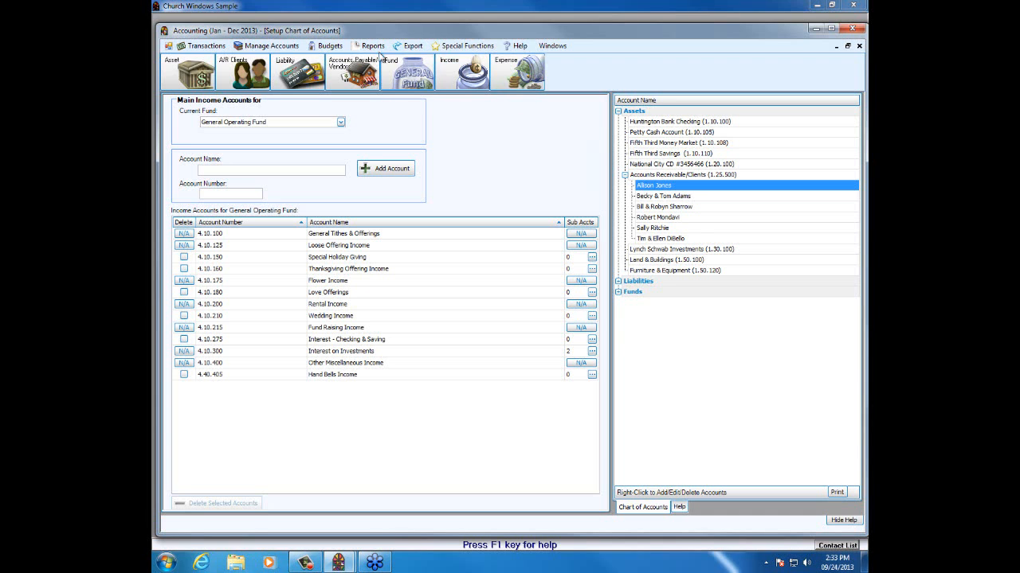
click(404, 76)
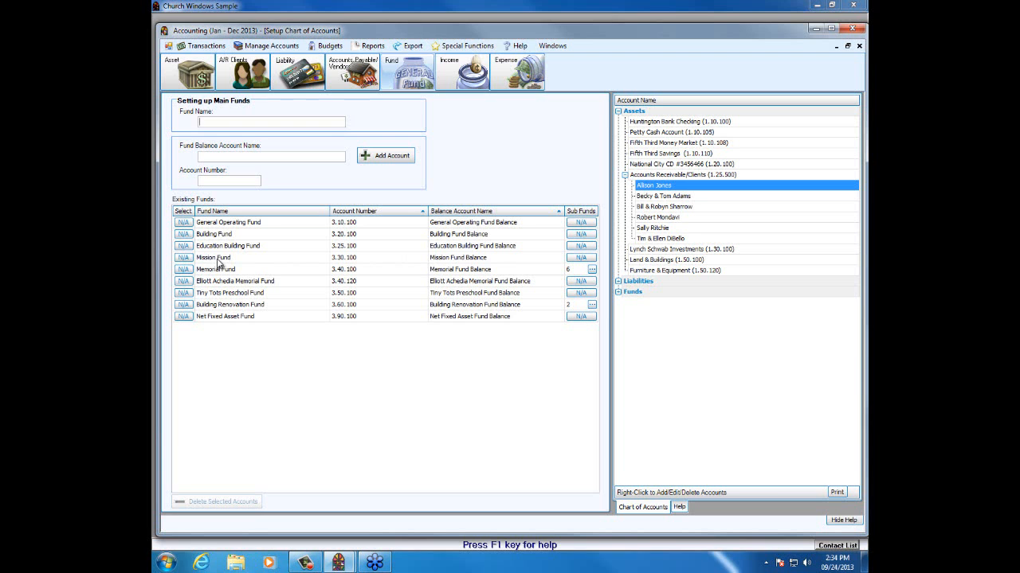
- Try to add sub funds to the Mission Fund in the main funds setup and dismiss the resulting messages
click(582, 258)
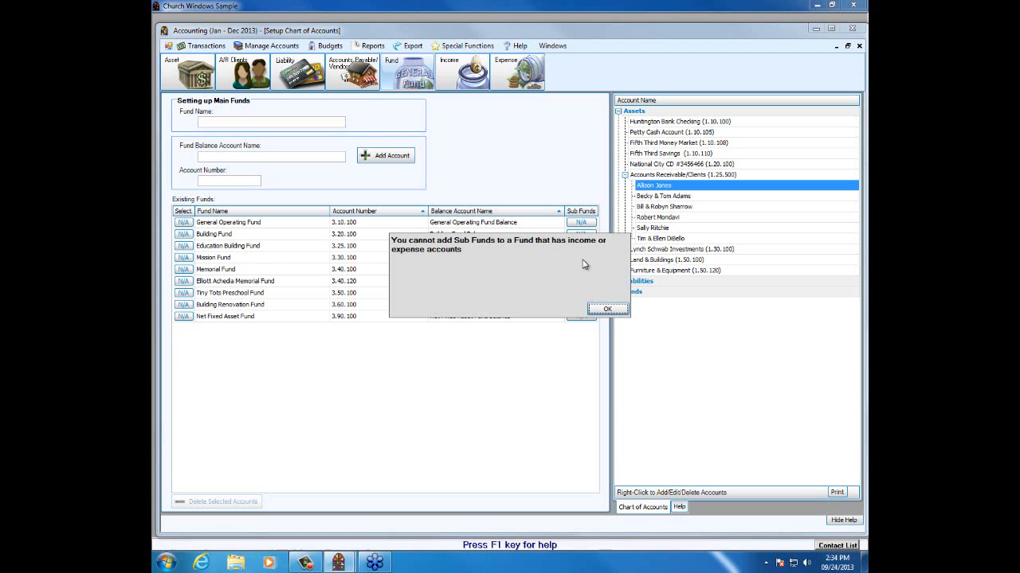
click(606, 309)
click(588, 261)
click(598, 311)
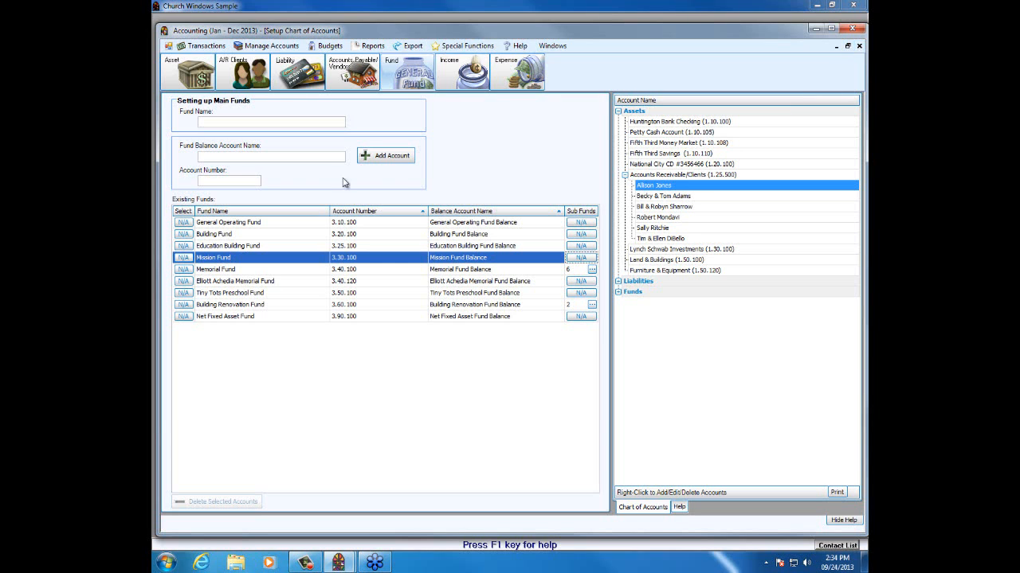
- Search the chart of accounts for "mission" and view the monthly balances of the Mission Fund Balance account
click(269, 46)
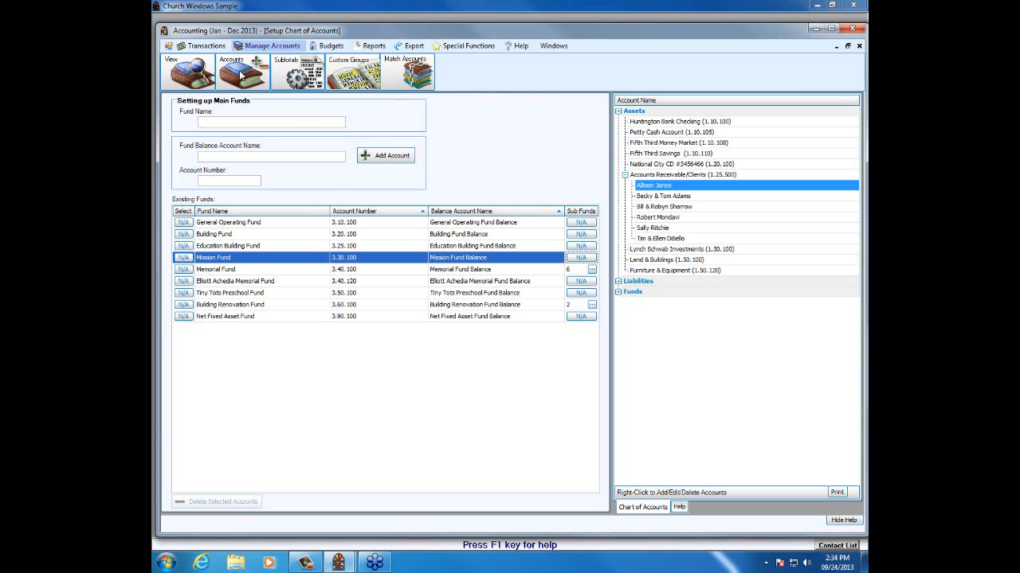
click(196, 77)
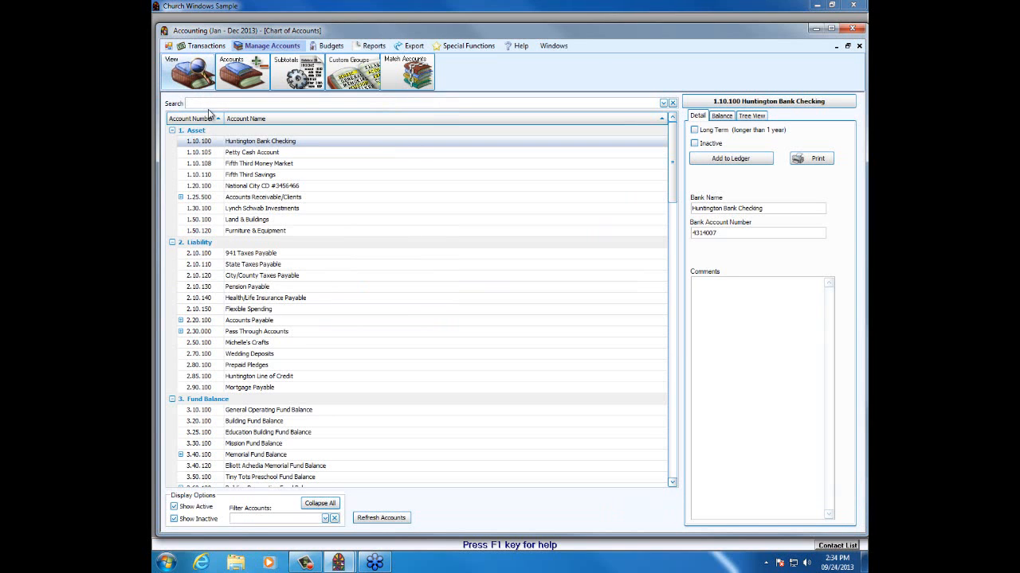
text(mission)
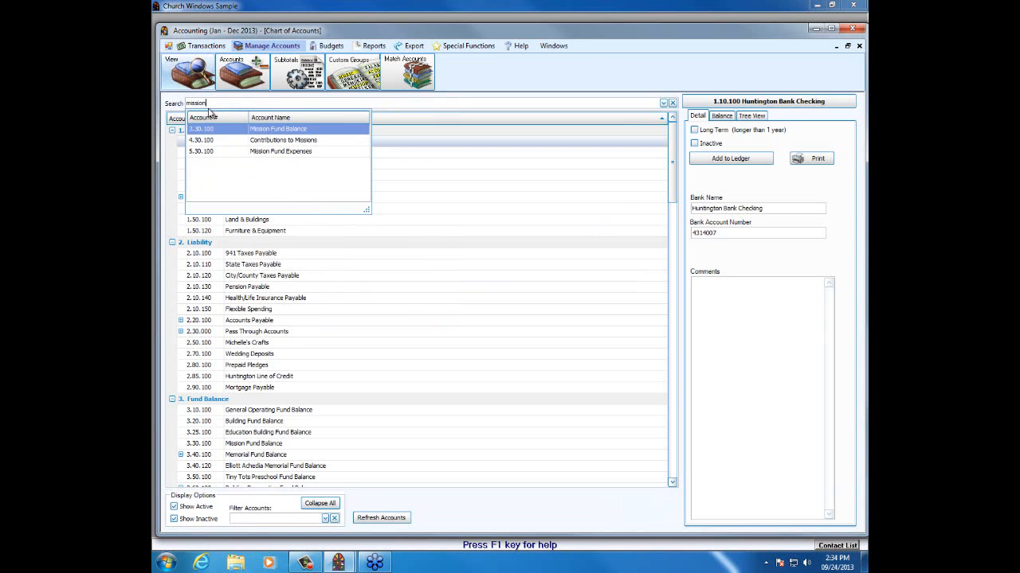
click(251, 129)
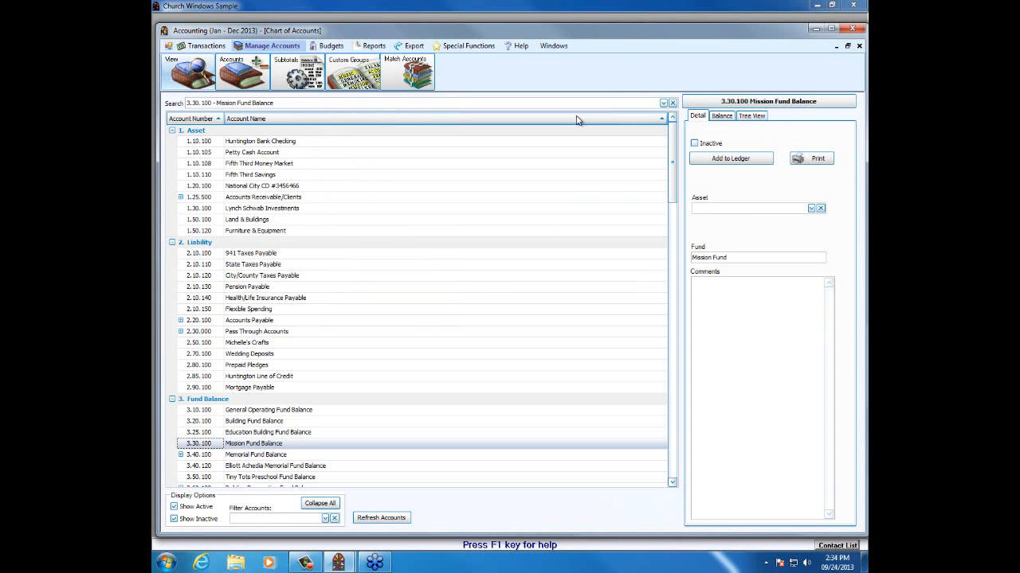
click(722, 116)
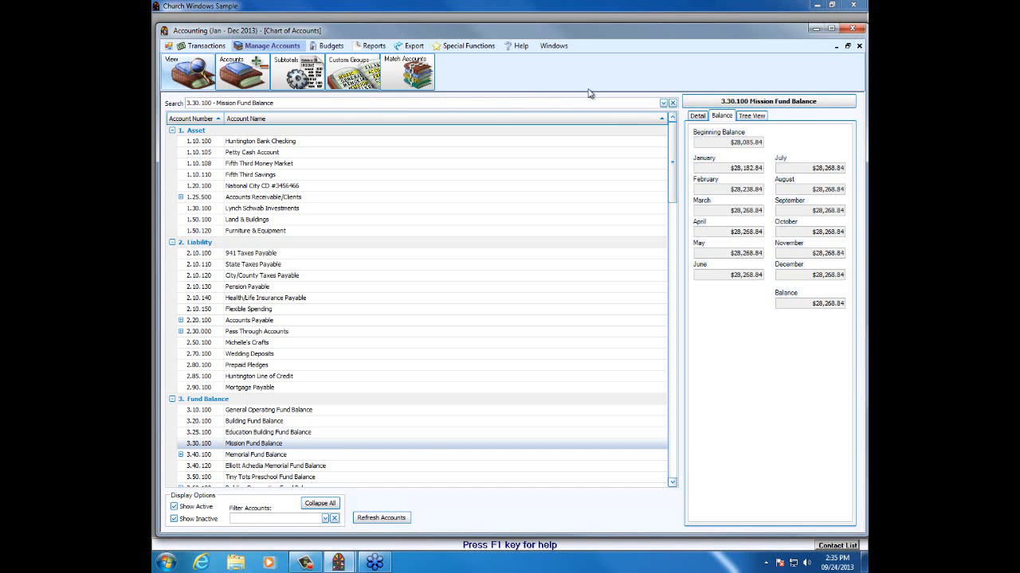
- Add a new fund named "Main Mission Fund" with balance account "Main Mission Fund Balance" numbered 3.30.090
click(753, 115)
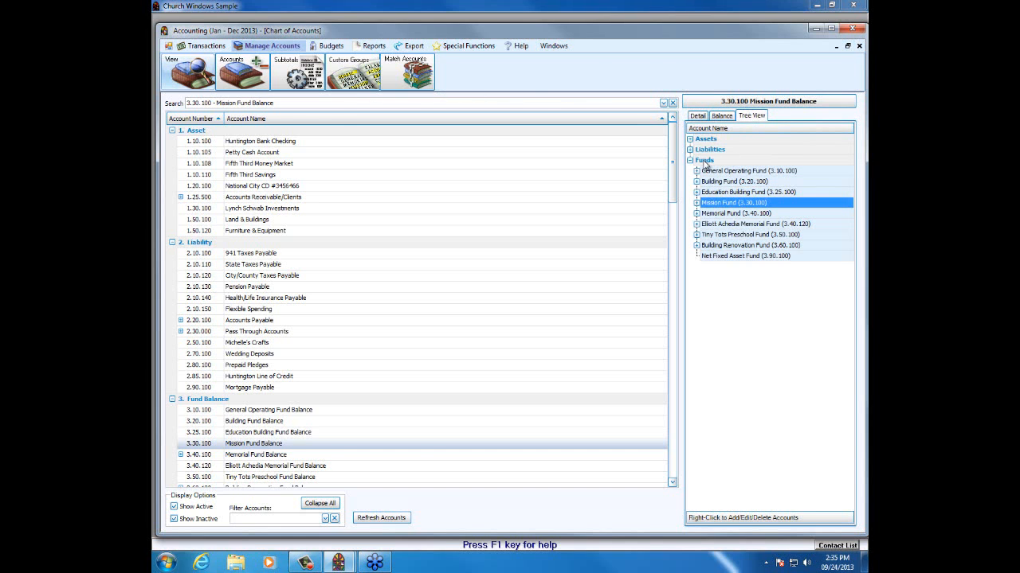
right_click(704, 163)
click(726, 169)
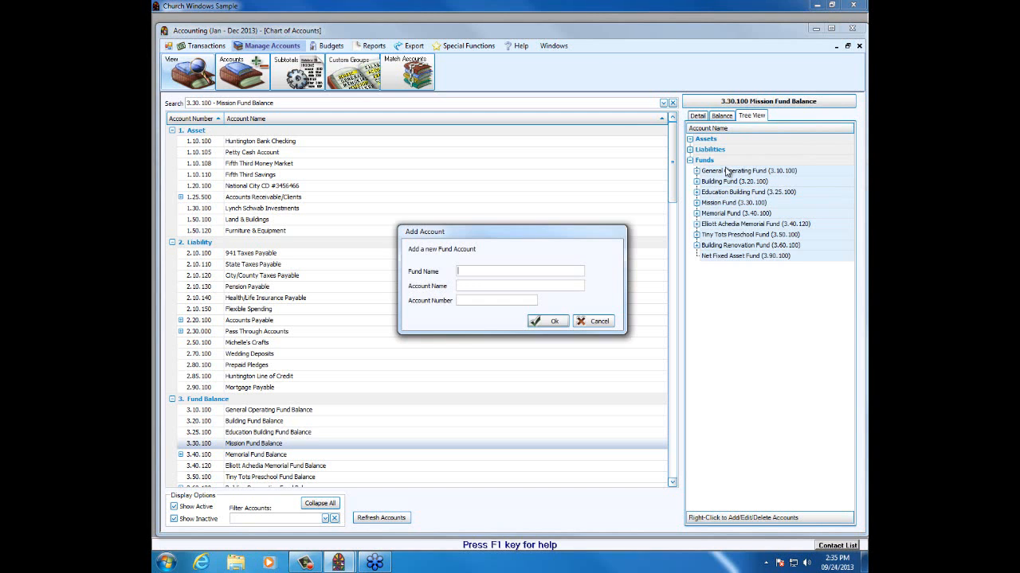
text(Main Mission Fund)
key(Tab)
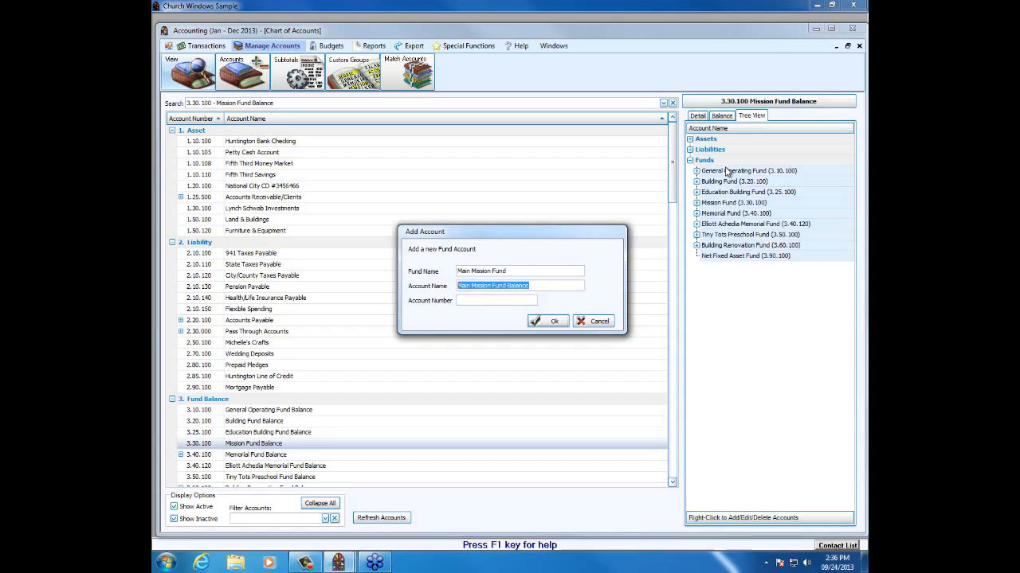
key(Tab)
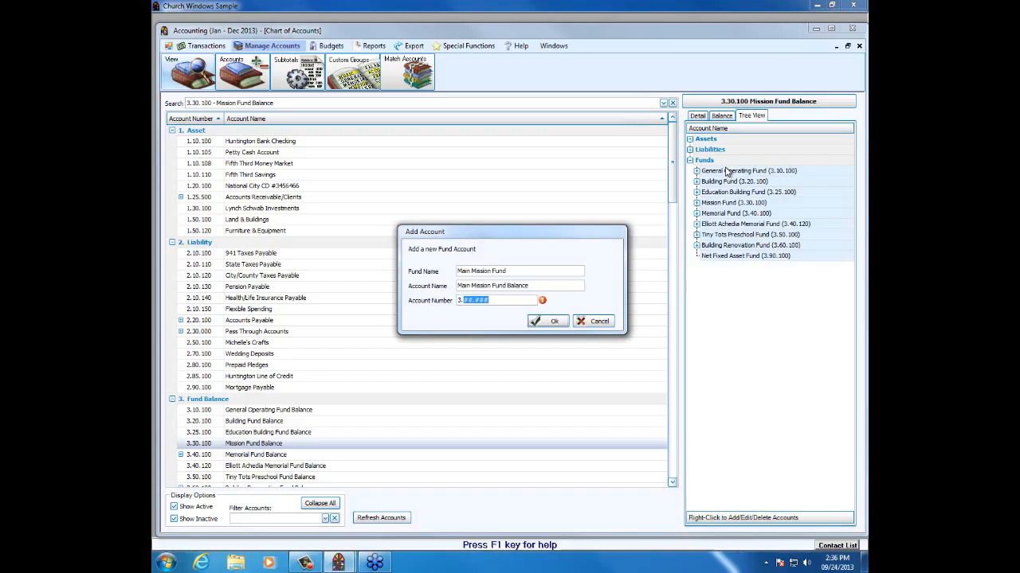
text(30.090)
click(541, 322)
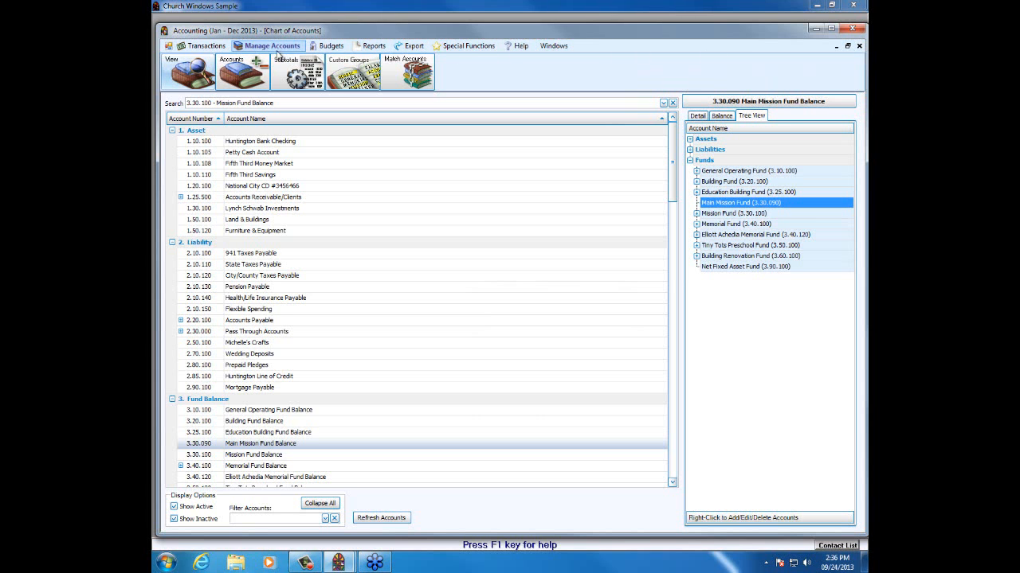
- Check the Main Mission Fund's entry in the main funds setup, then return to the chart of accounts
click(248, 67)
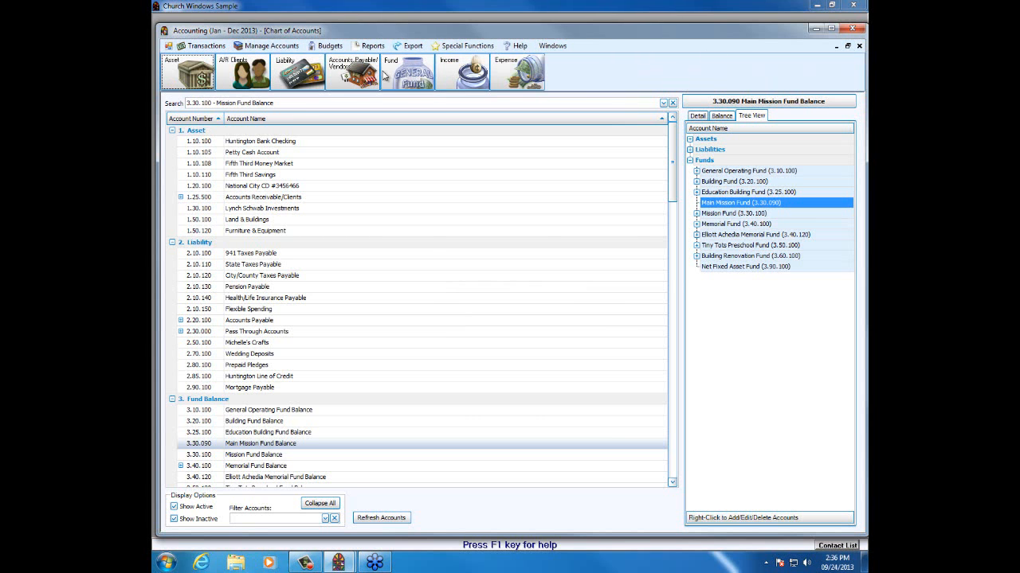
click(409, 73)
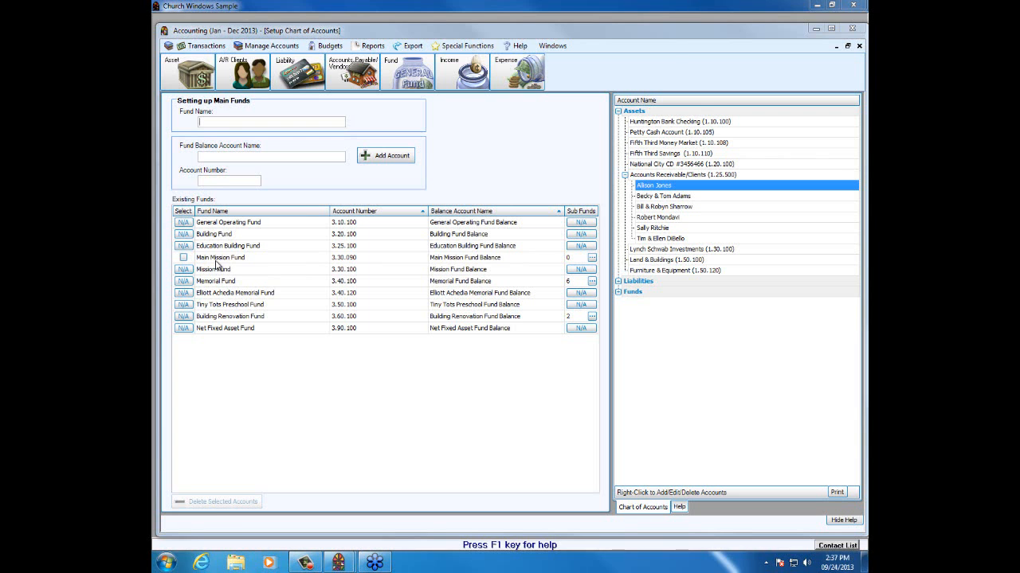
click(858, 46)
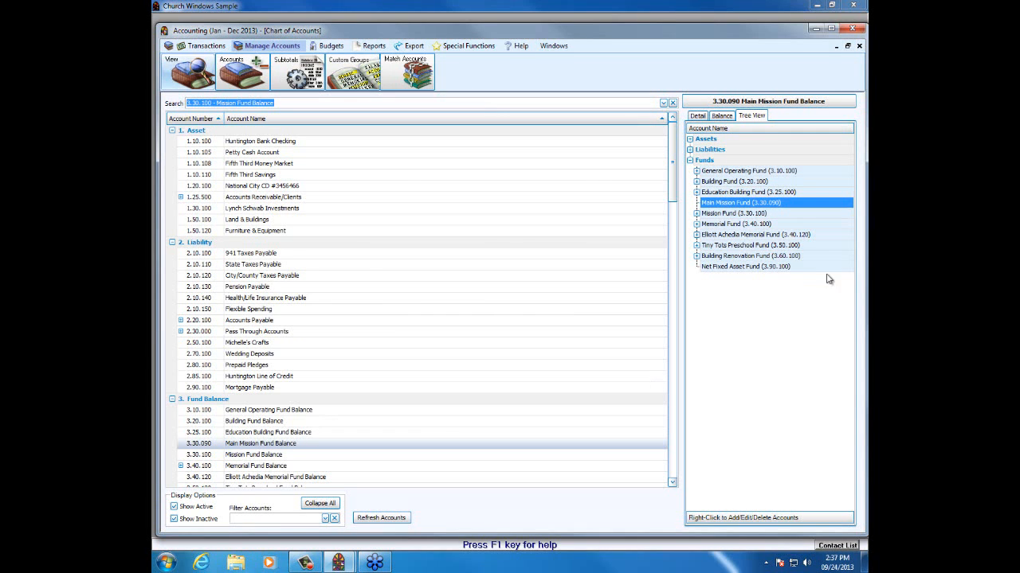
- Examine the Main Mission Fund Balance account's details and mark the option for adding an account to a ledger with a box and arrow
scroll(665, 237, down, 7)
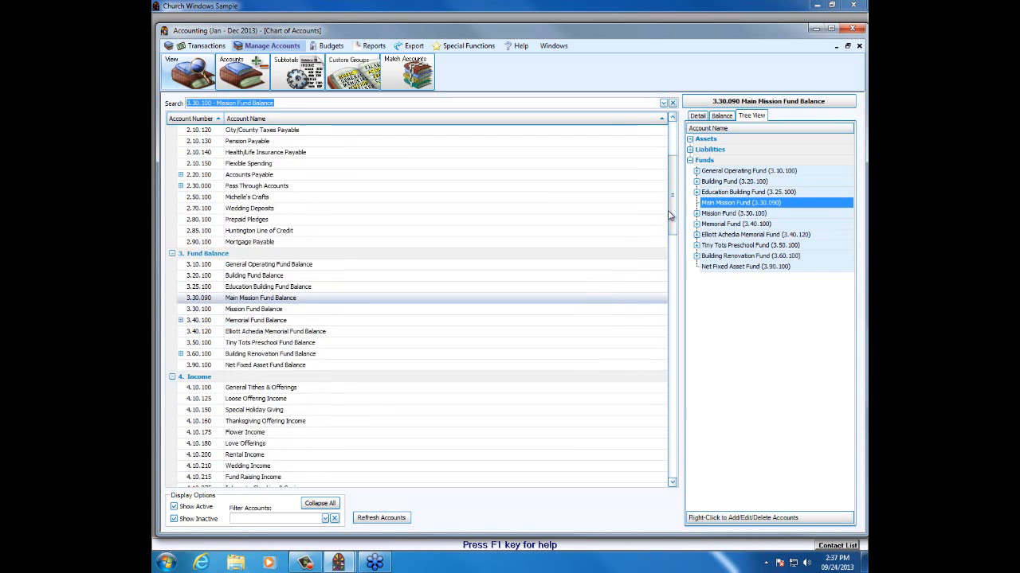
scroll(666, 237, down, 1)
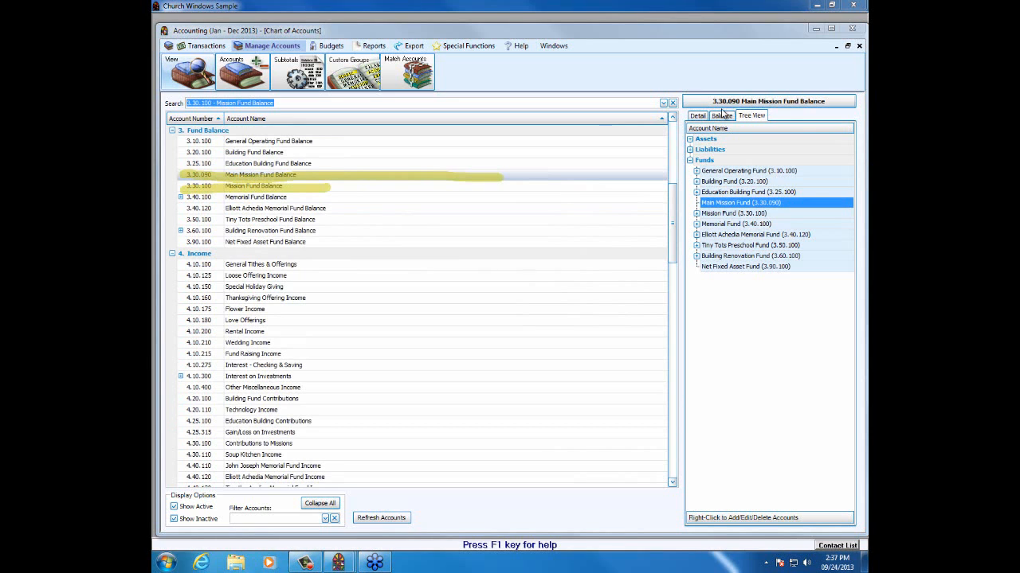
click(697, 116)
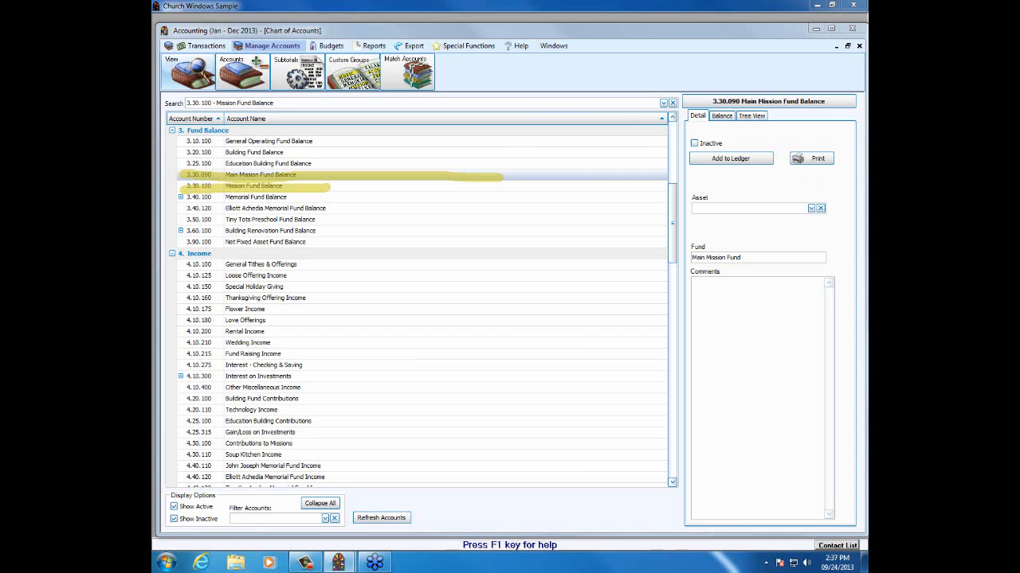
mouse_move(694, 134)
mouse_down()
mouse_move(741, 135)
mouse_move(796, 184)
mouse_move(672, 187)
mouse_move(674, 136)
mouse_move(758, 132)
mouse_up()
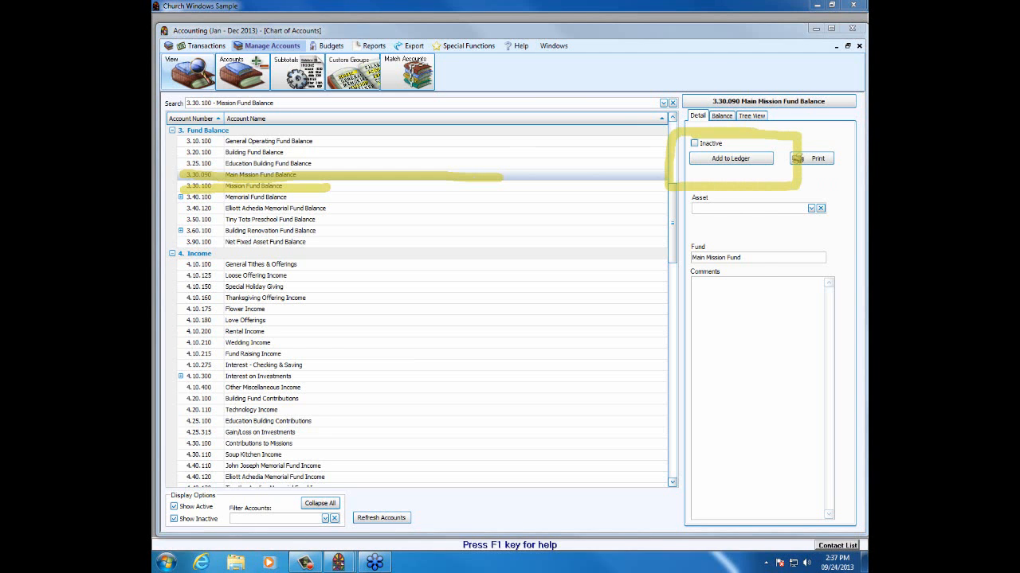
drag(749, 171, 774, 323)
drag(751, 183, 763, 211)
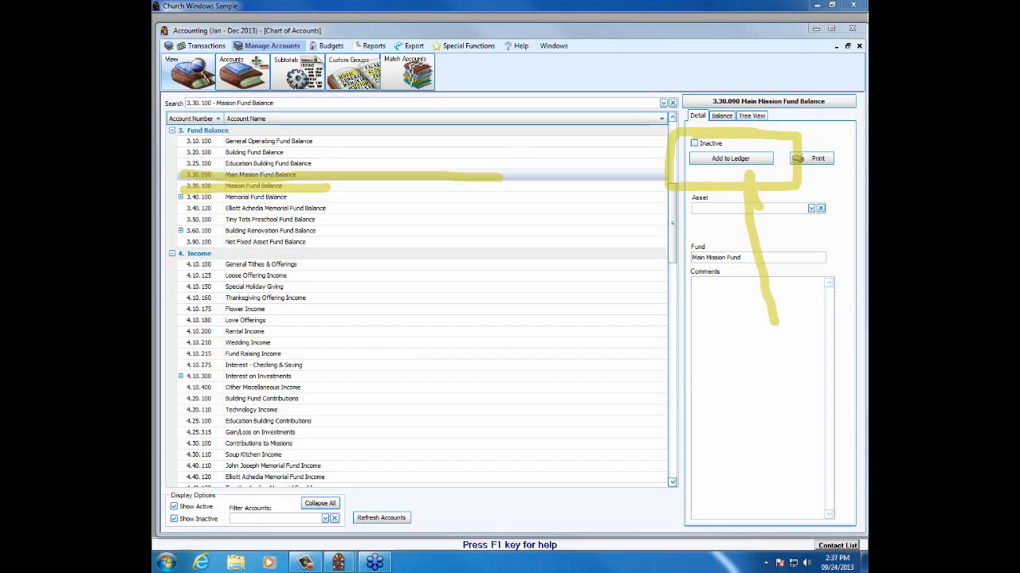
drag(749, 177, 721, 224)
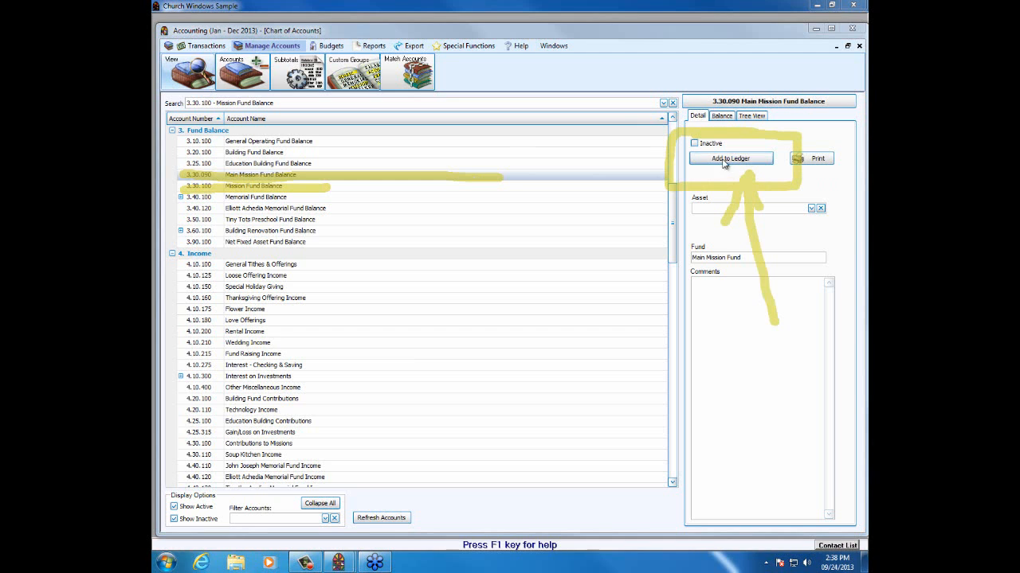
- Add the Mission Fund Balance account 3.30.100 to a ledger, with Main Mission Fund Balance as its main ledger
click(239, 186)
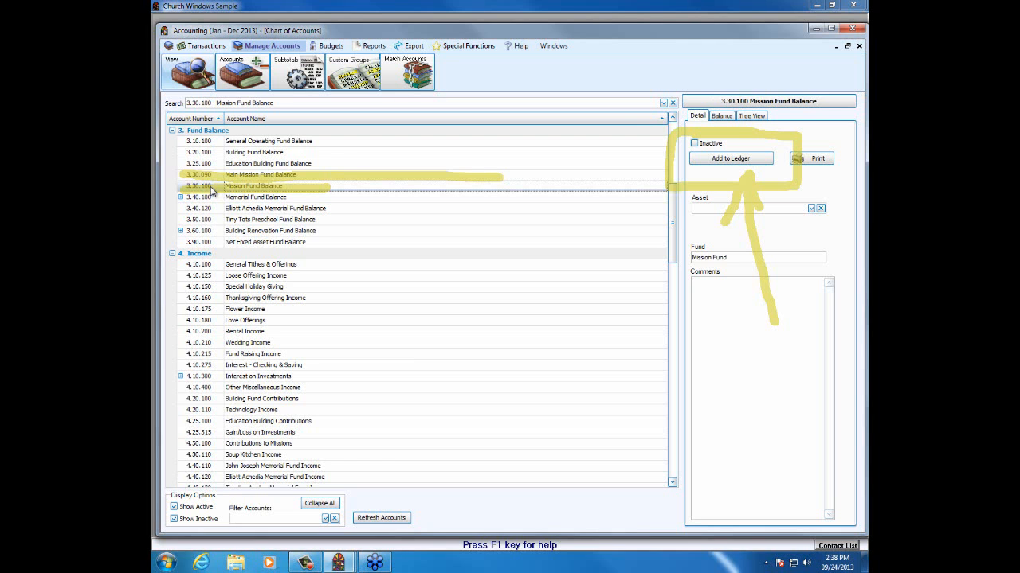
click(753, 159)
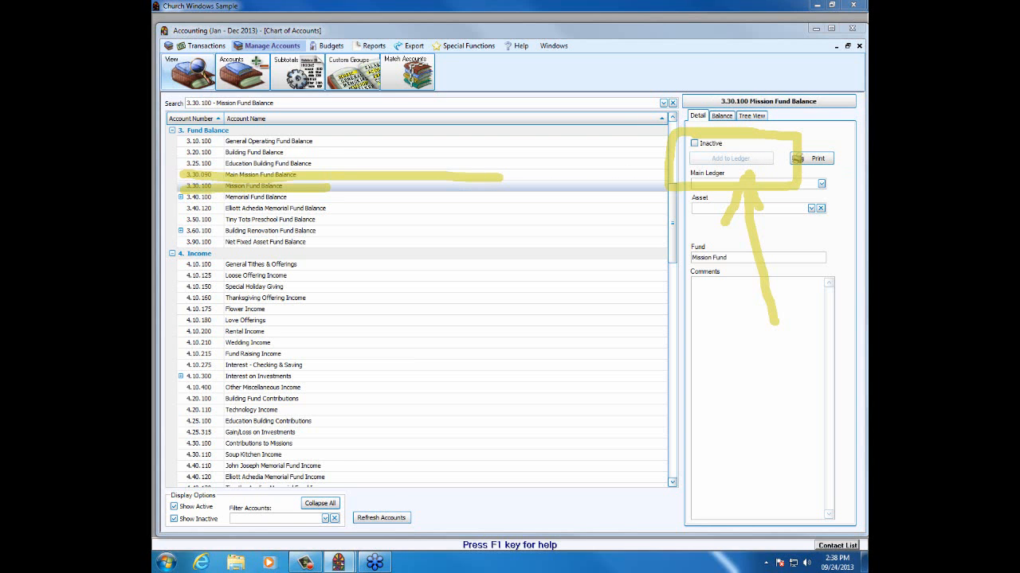
key(Escape)
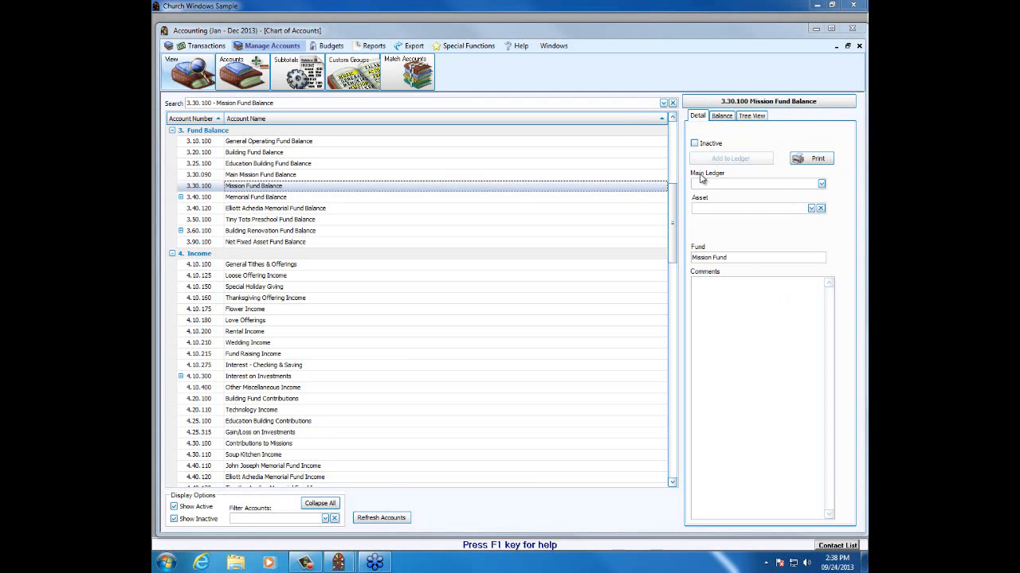
click(822, 185)
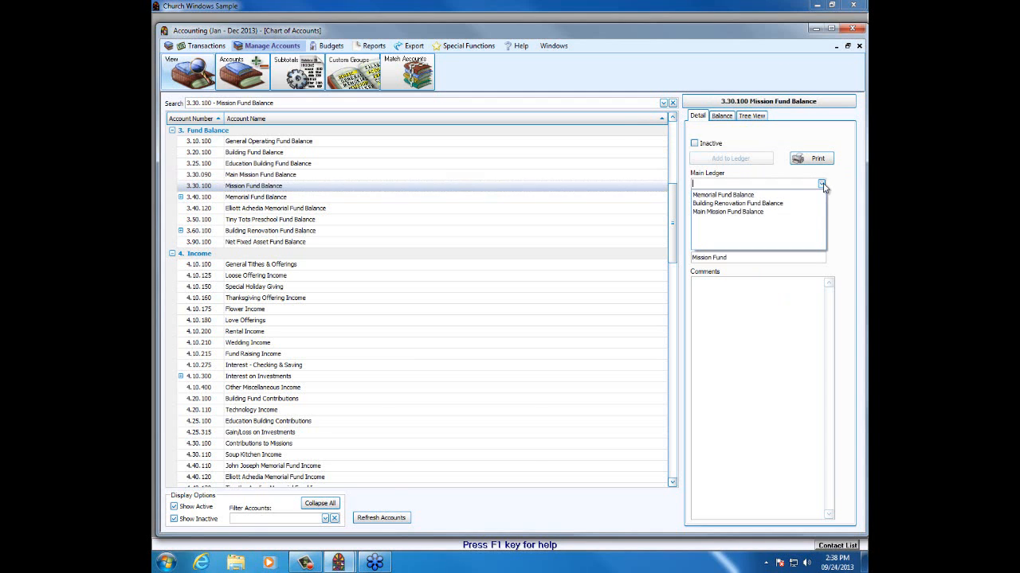
click(746, 211)
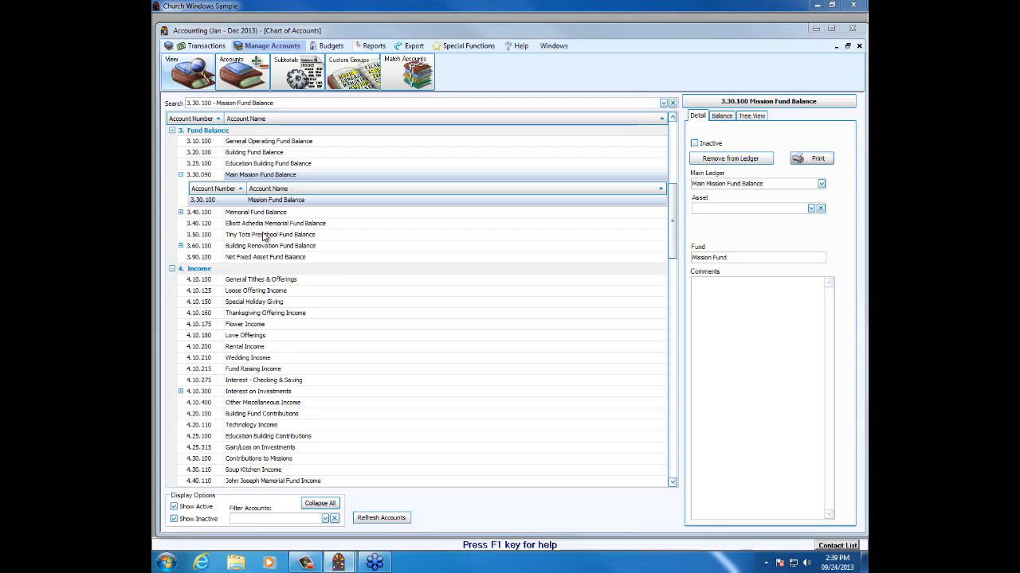
- Locate the Telephone expense account 5.10.350 in the chart of accounts and view its place in the fund tree
drag(673, 232, 672, 415)
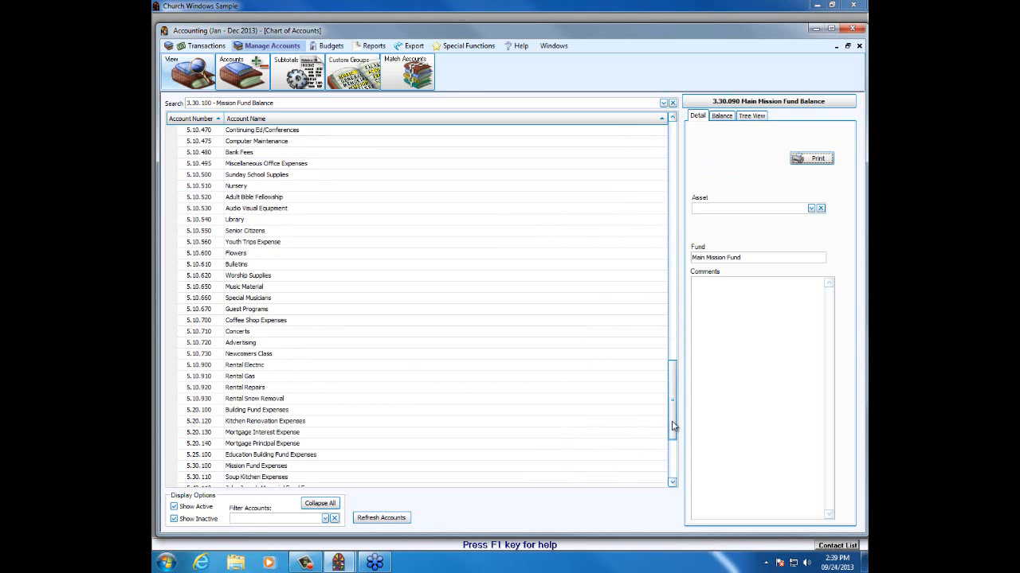
drag(672, 421, 673, 367)
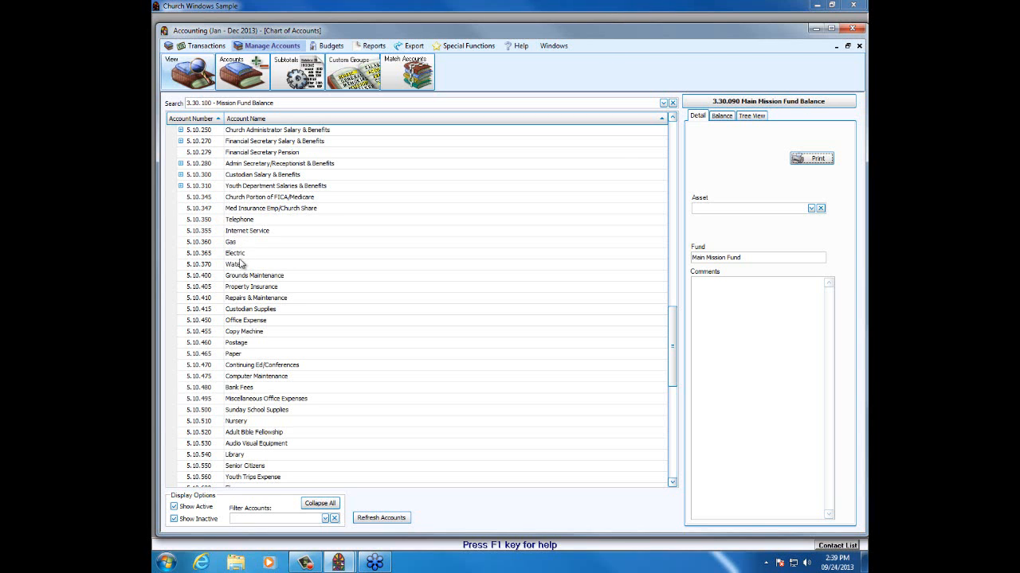
click(188, 222)
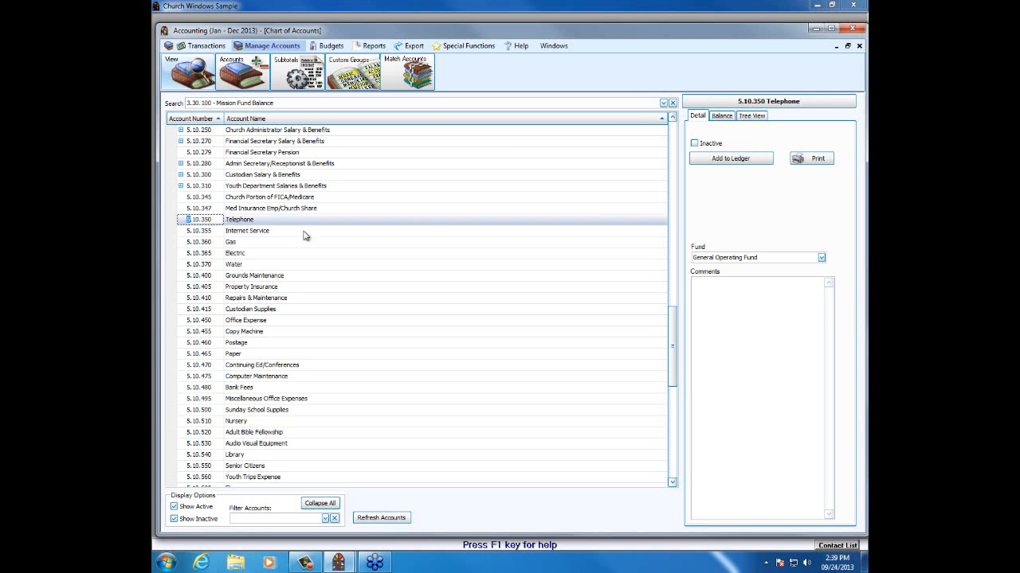
click(753, 116)
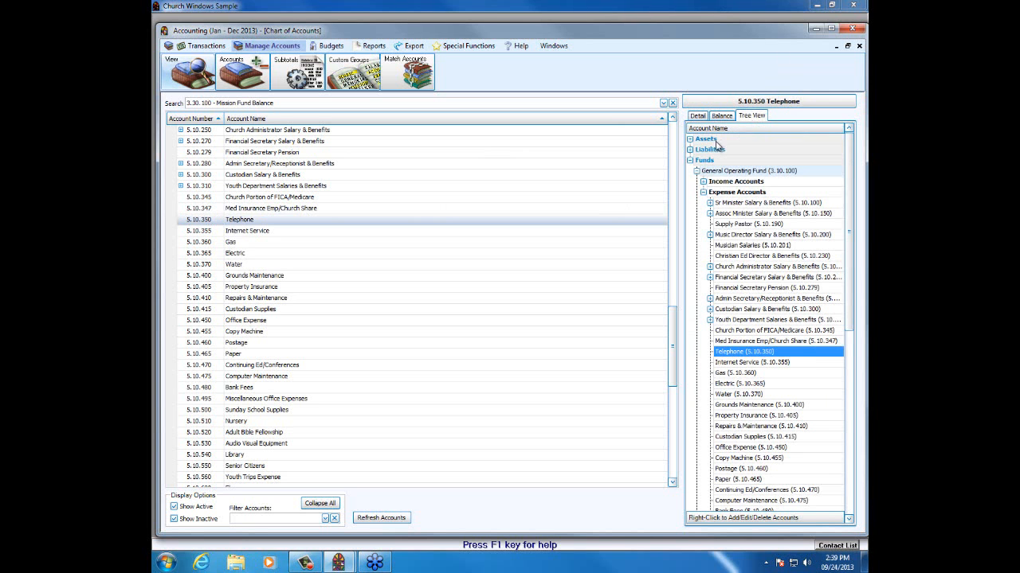
click(690, 160)
click(690, 161)
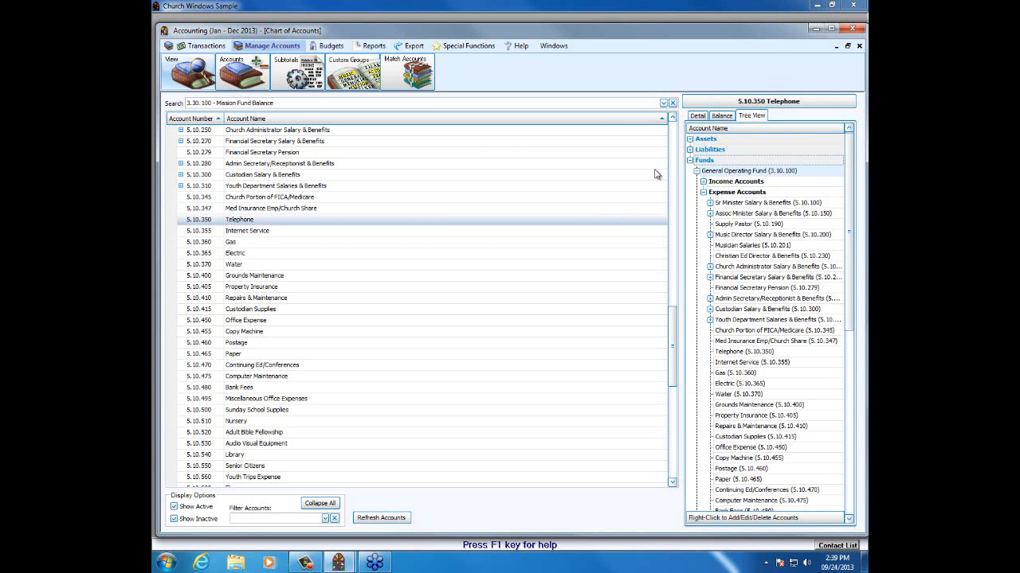
- Review the account details of the Telephone, Internet Service, Gas and Electric expense accounts
click(239, 231)
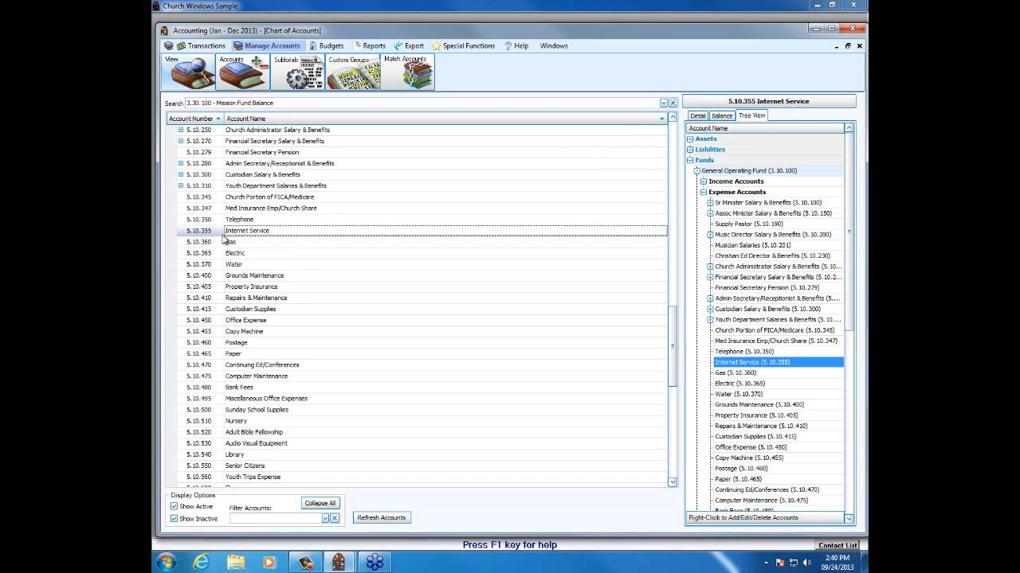
click(237, 219)
click(697, 117)
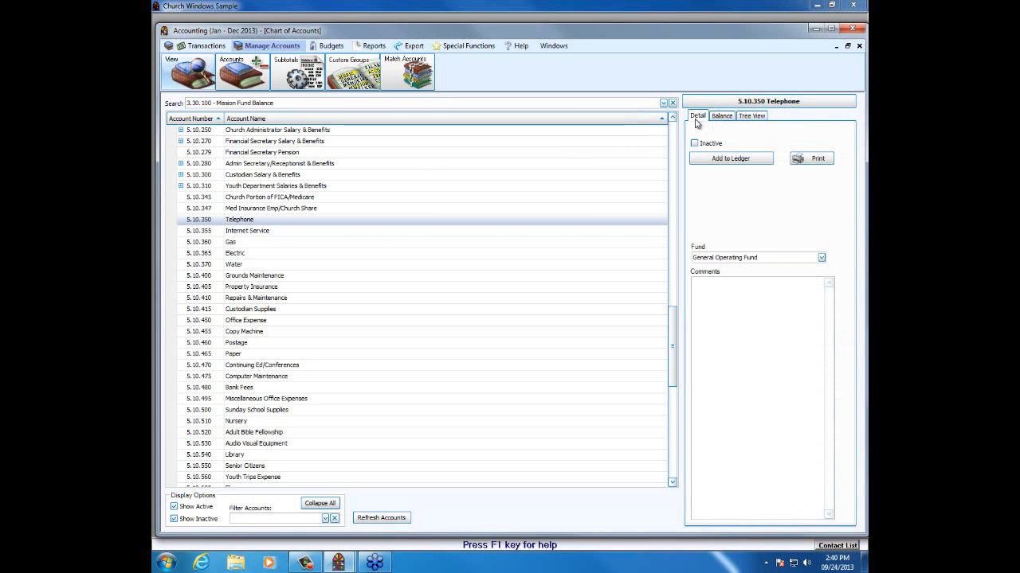
click(235, 231)
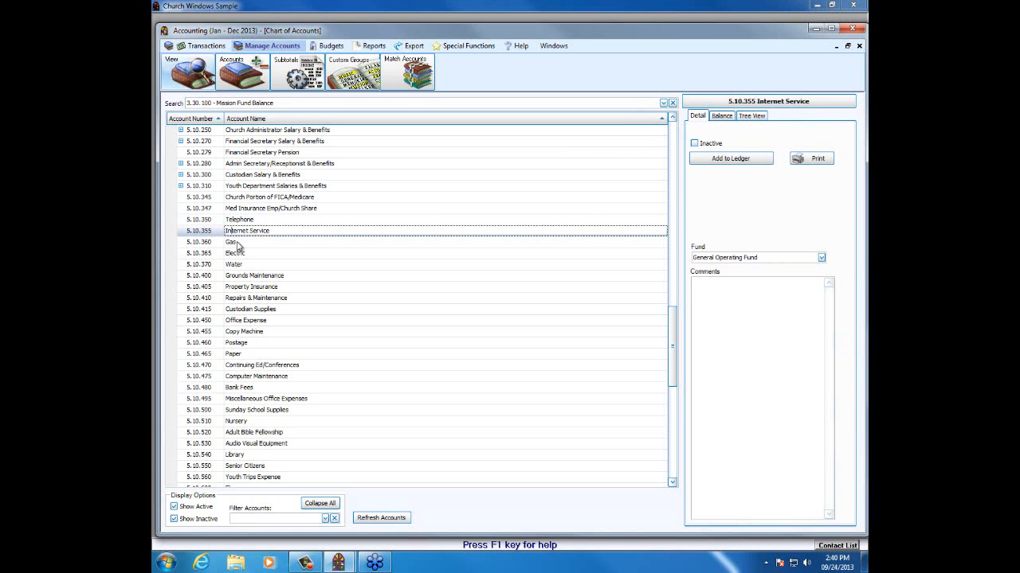
click(237, 243)
click(237, 254)
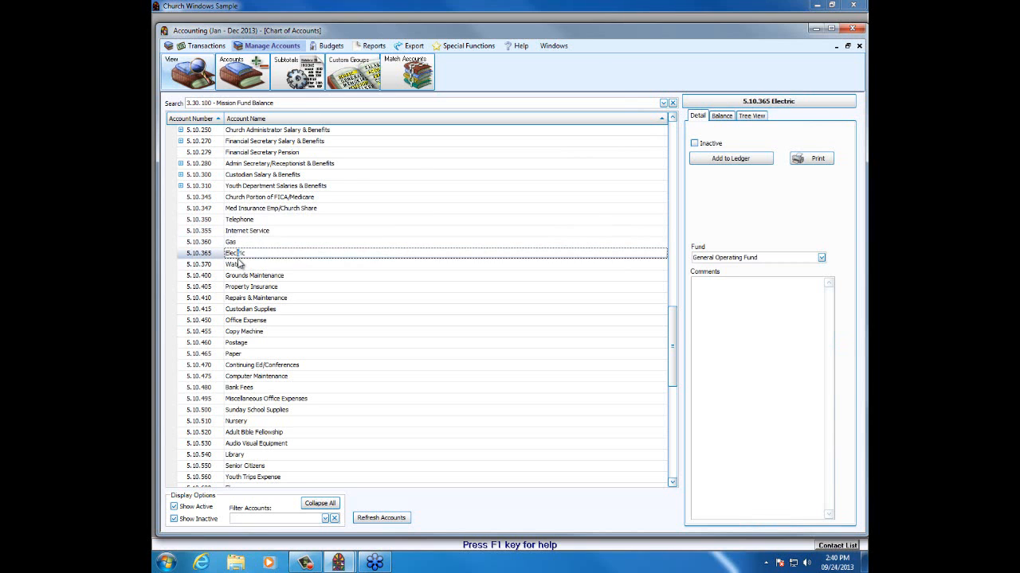
- Start a new expense account under the General Operating Fund in the fund tree and name it Utilities Main Expense
click(237, 264)
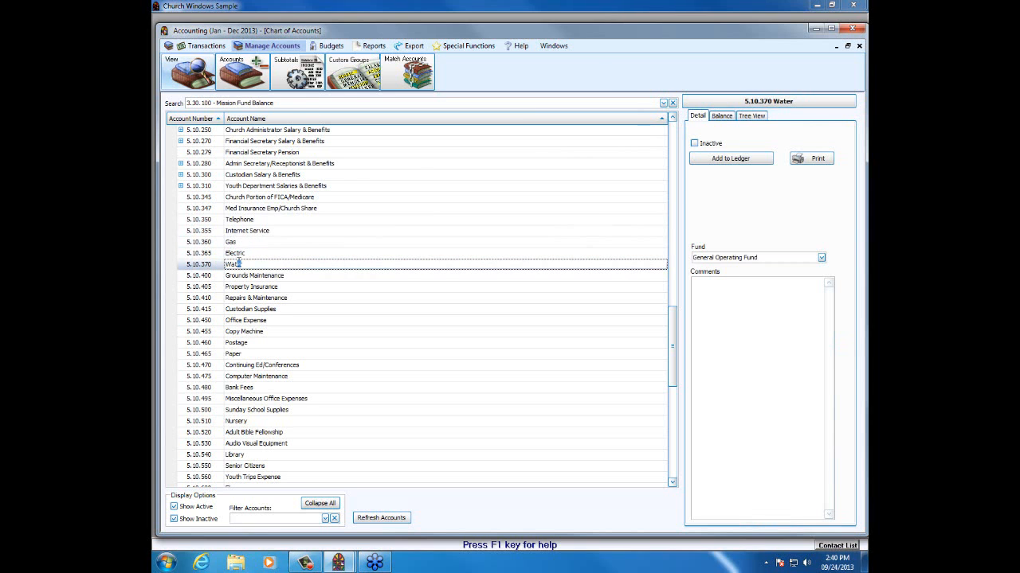
click(751, 116)
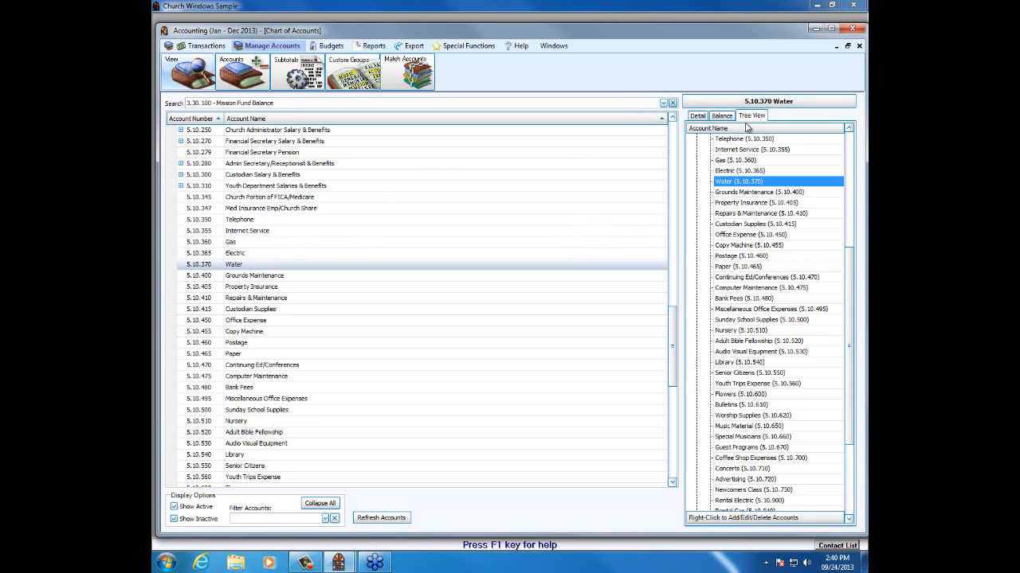
scroll(849, 239, up, 1)
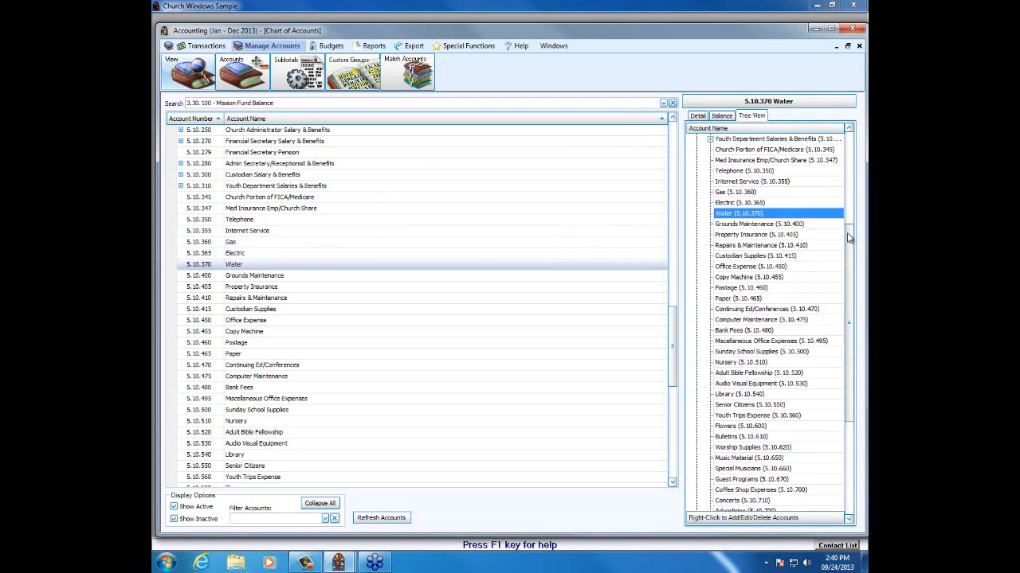
drag(846, 213, 848, 151)
right_click(728, 174)
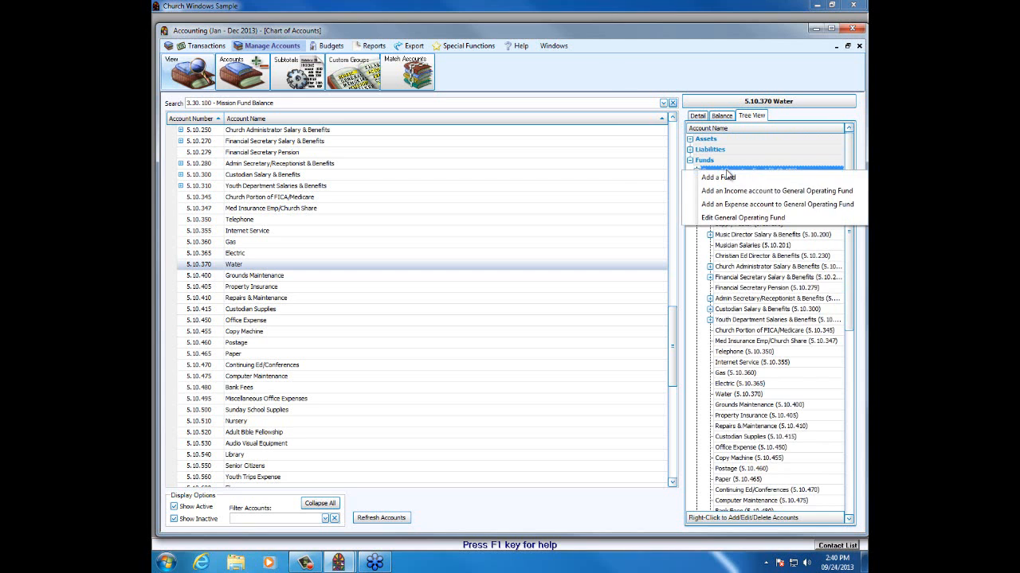
click(728, 204)
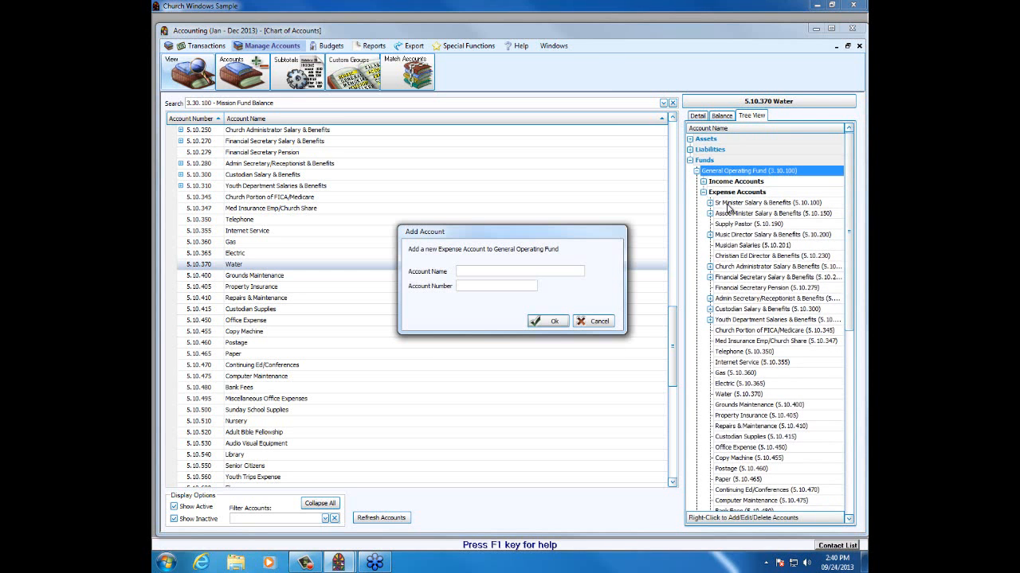
text(Utilities Main)
text(Expense)
key(Tab)
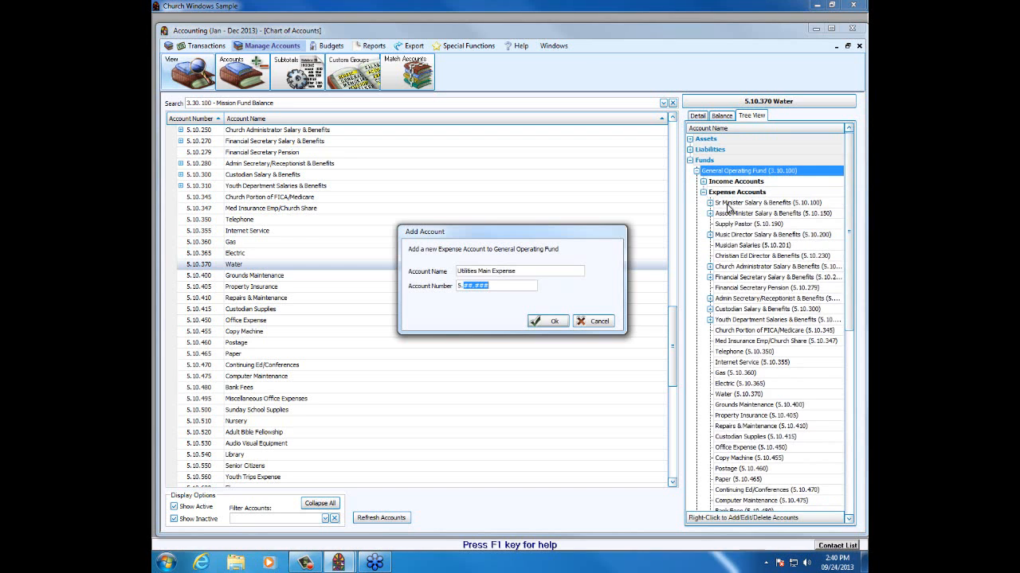
- Give the Utilities Main Expense account the number 5.10.380 and save it
text(510)
key(BackSpace)
key(BackSpace)
key(BackSpace)
text(3)
key(BackSpace)
text(103)
click(546, 322)
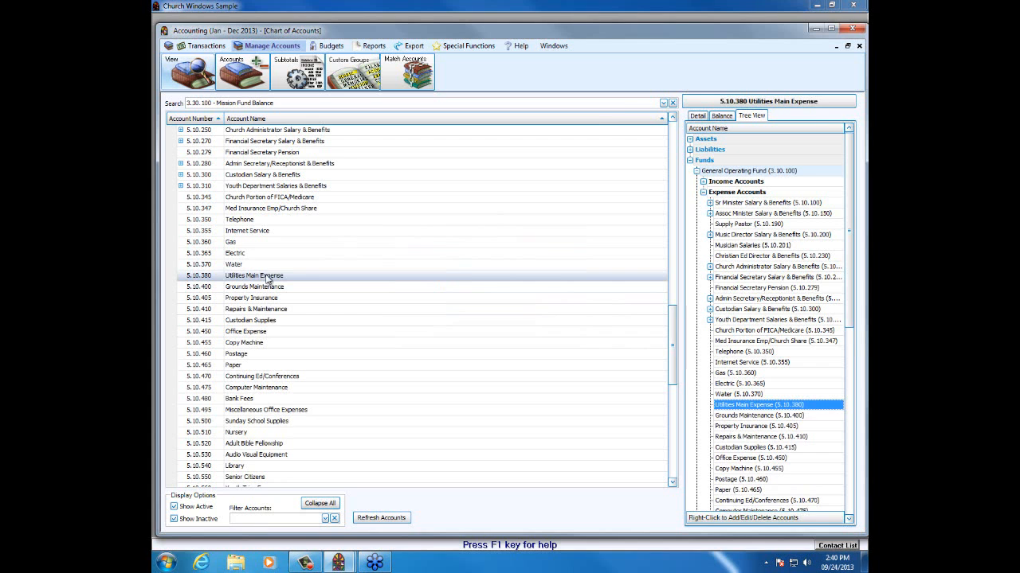
- Add the Telephone account 5.10.350 to a ledger, with Utilities Main Expense as its main ledger
click(697, 116)
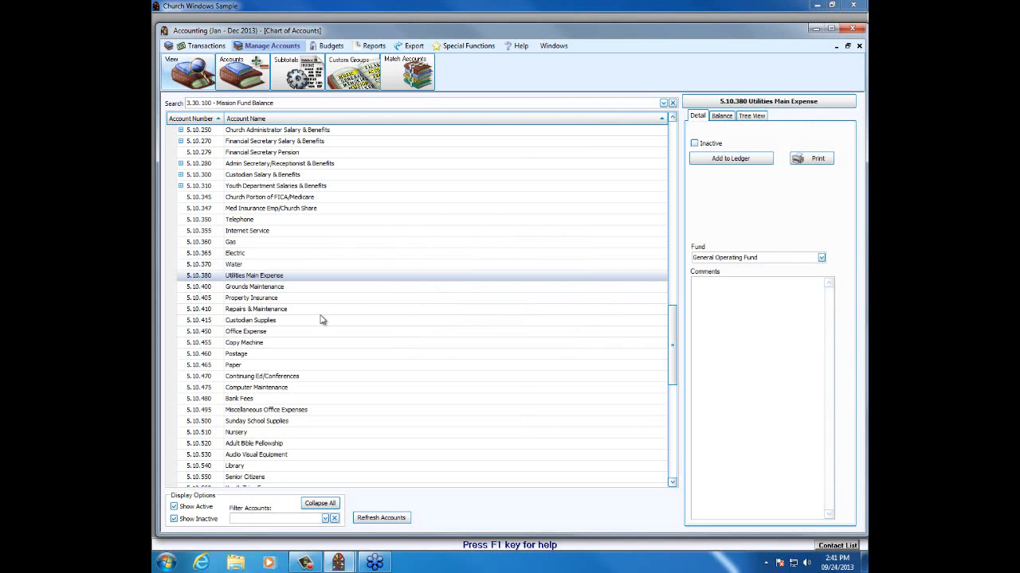
click(251, 219)
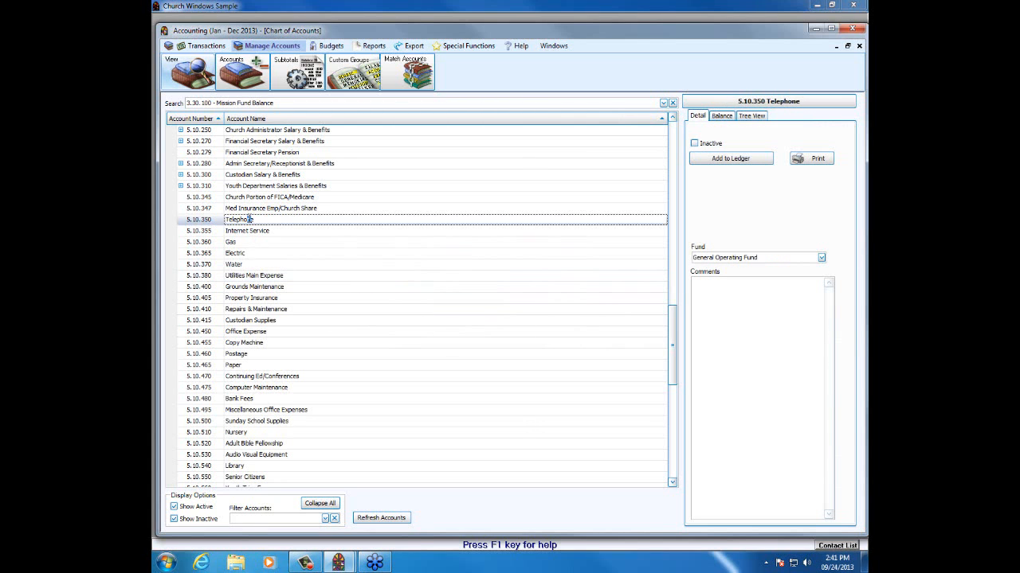
click(724, 161)
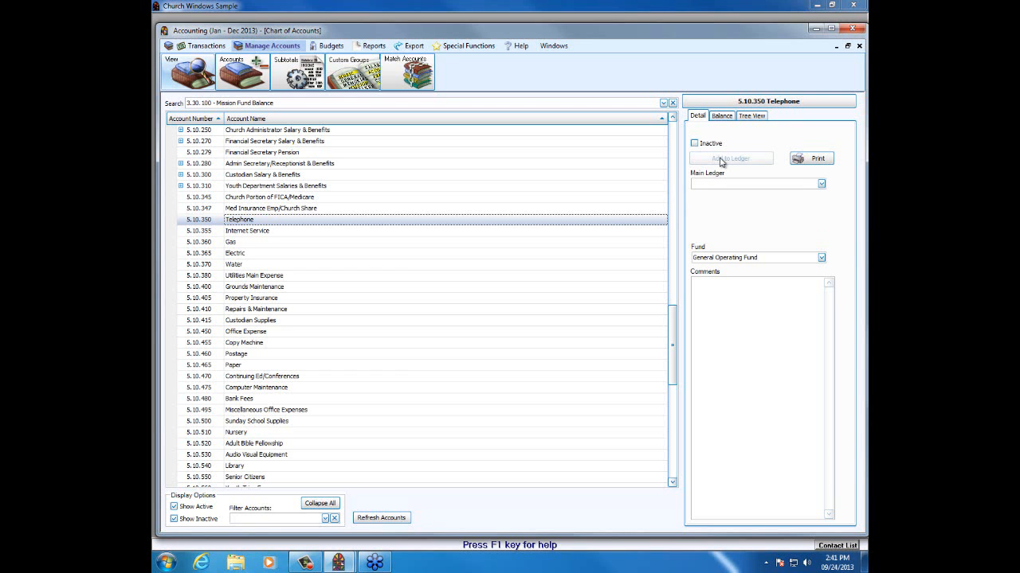
click(821, 184)
scroll(824, 215, down, 2)
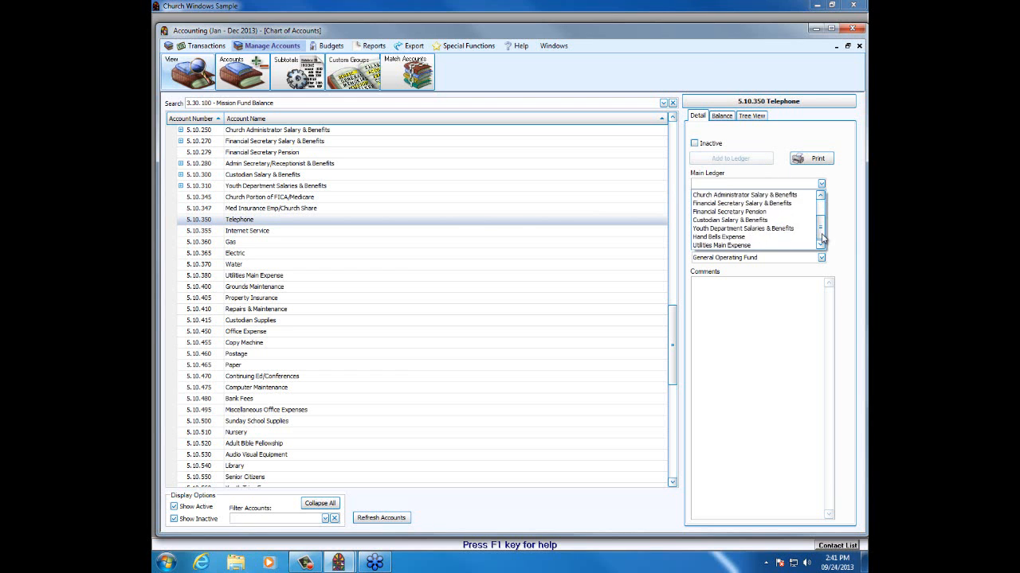
click(741, 246)
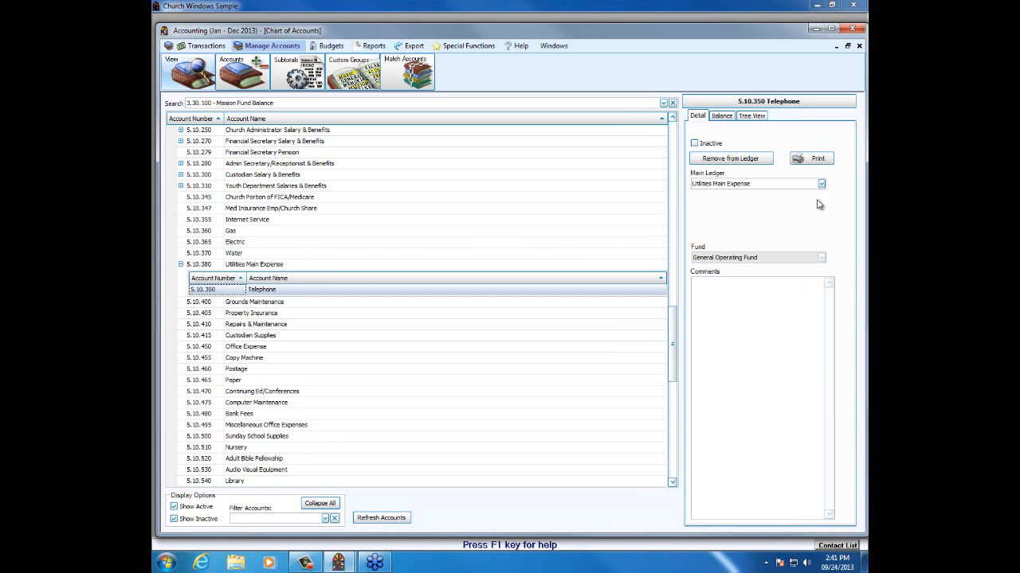
- Add the Internet Service account 5.10.355 to a ledger, with Utilities Main Expense as its main ledger
click(247, 220)
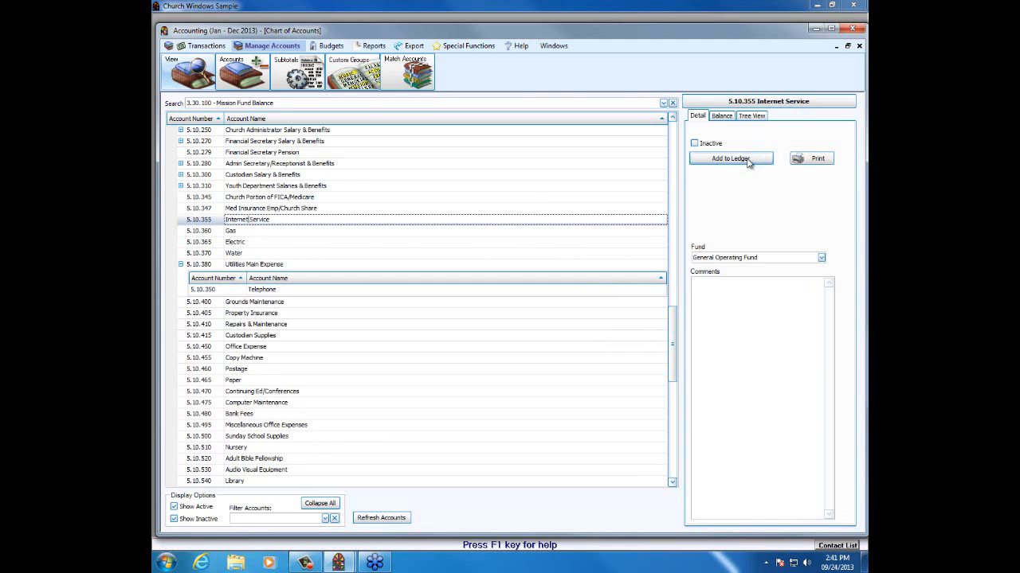
click(749, 162)
click(823, 185)
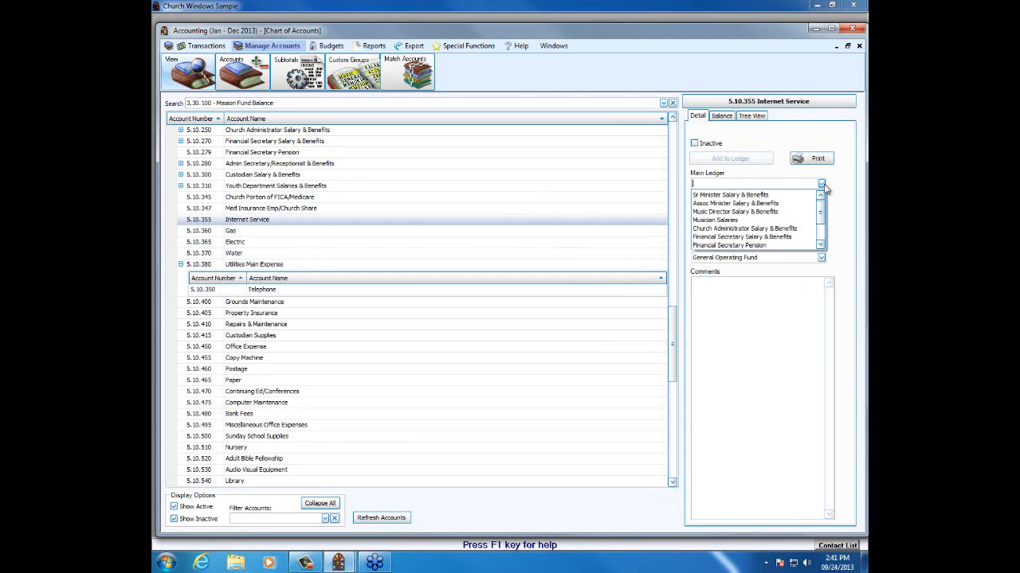
drag(822, 212, 822, 230)
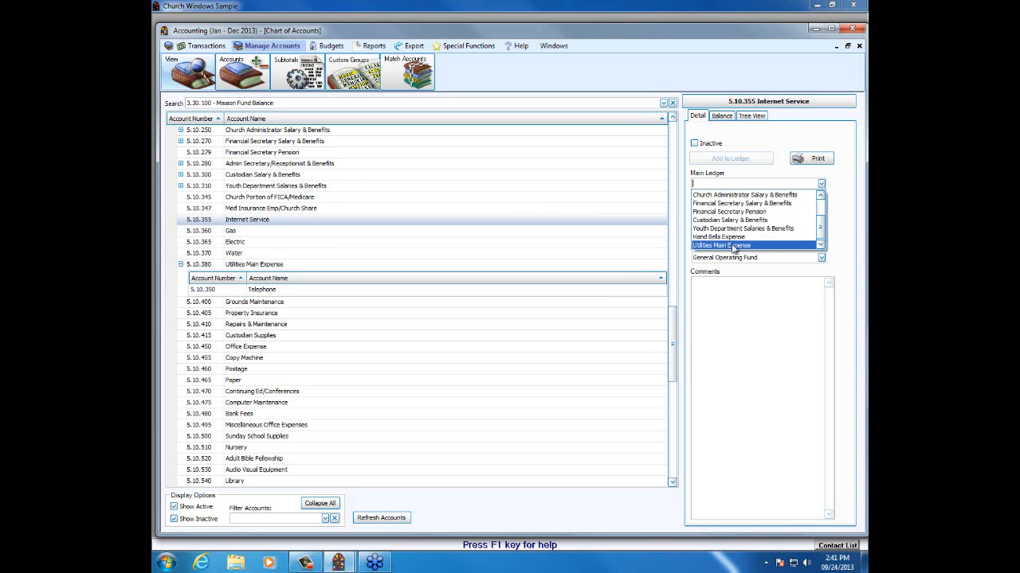
click(733, 246)
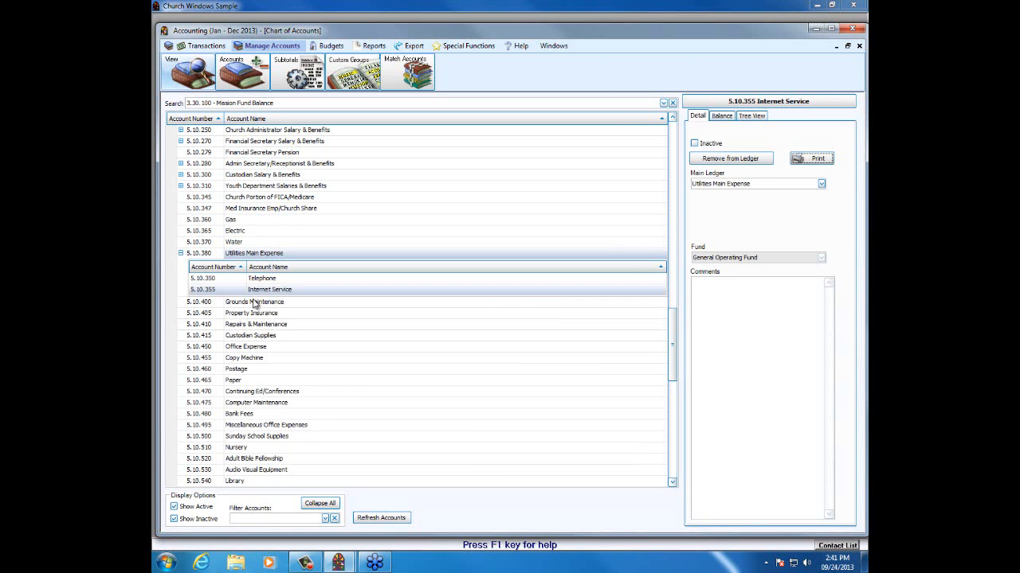
- Add the Gas account 5.10.360 to a ledger, with Utilities Main Expense as its main ledger
click(237, 219)
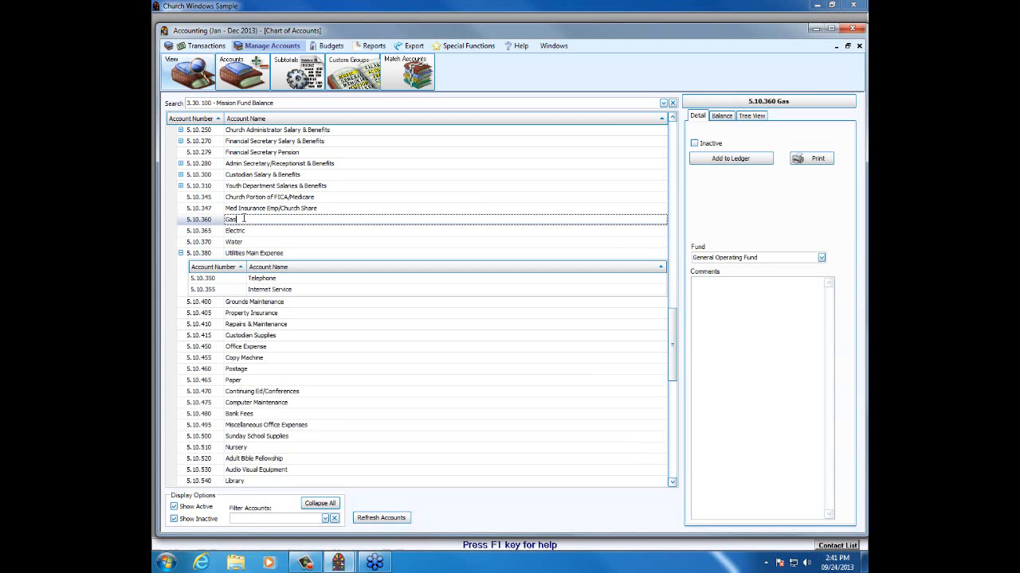
click(731, 159)
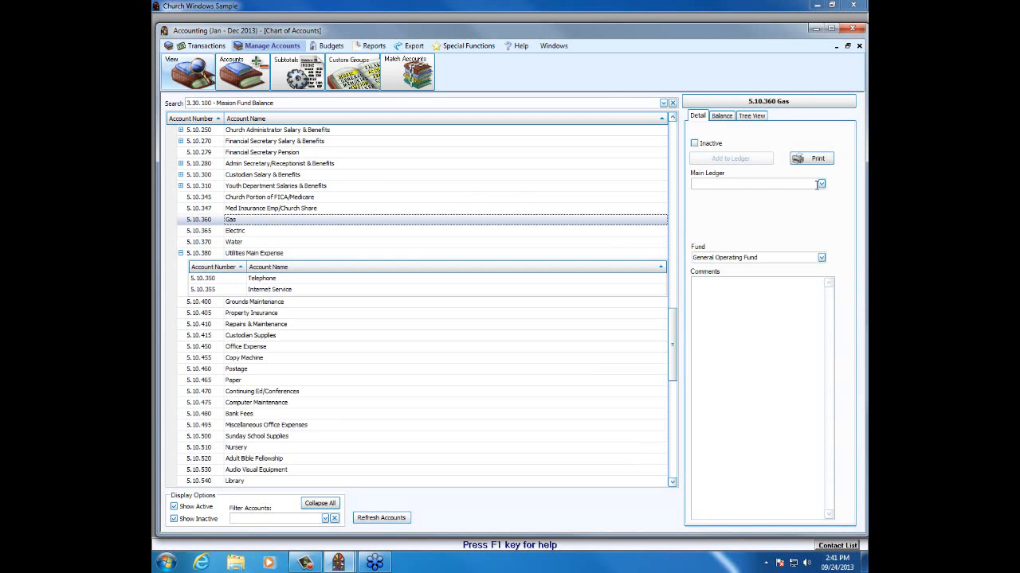
click(820, 184)
scroll(825, 221, down, 2)
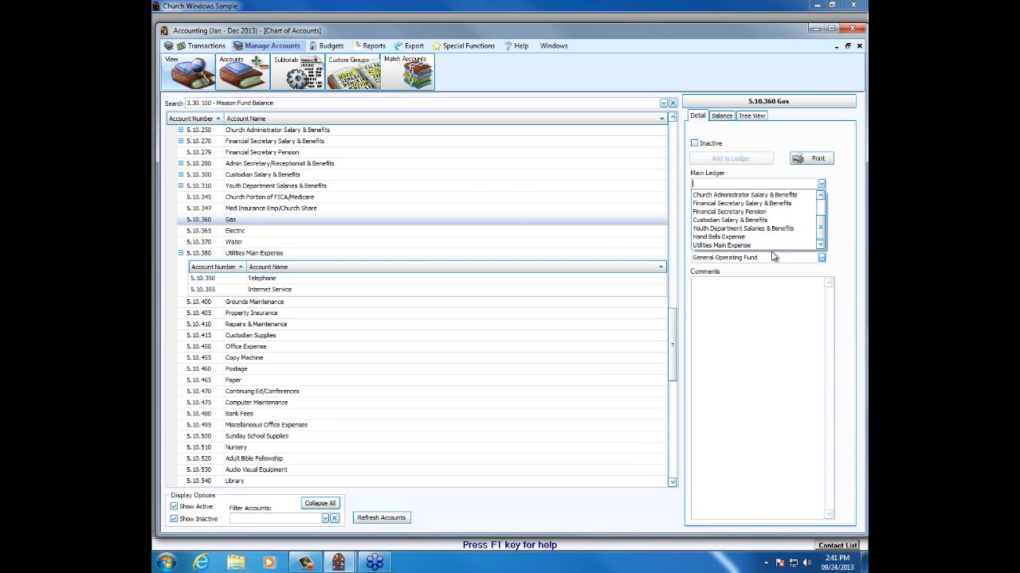
click(732, 243)
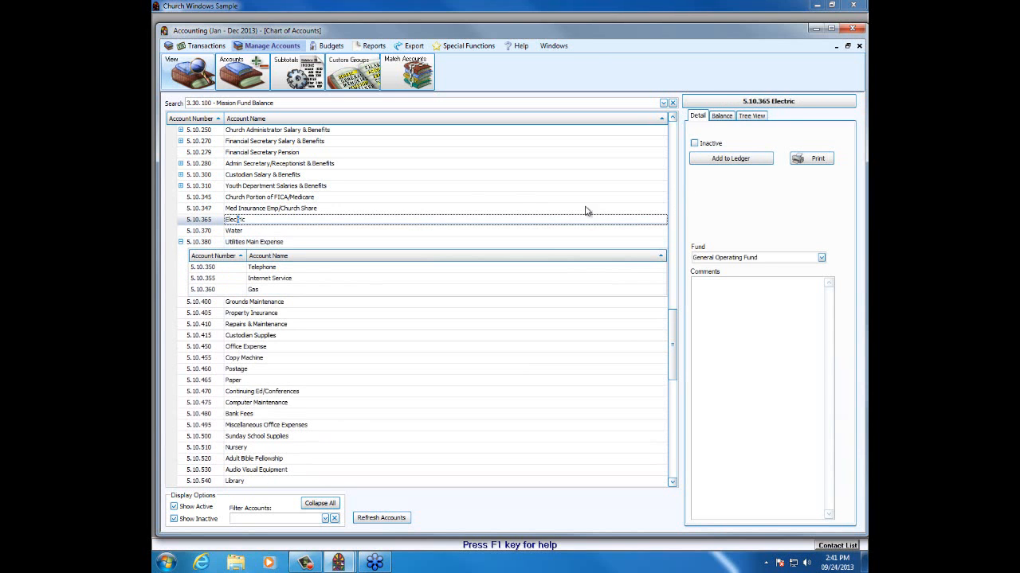
- Add the Electric account 5.10.365 to a ledger, with Utilities Main Expense as its main ledger
click(761, 158)
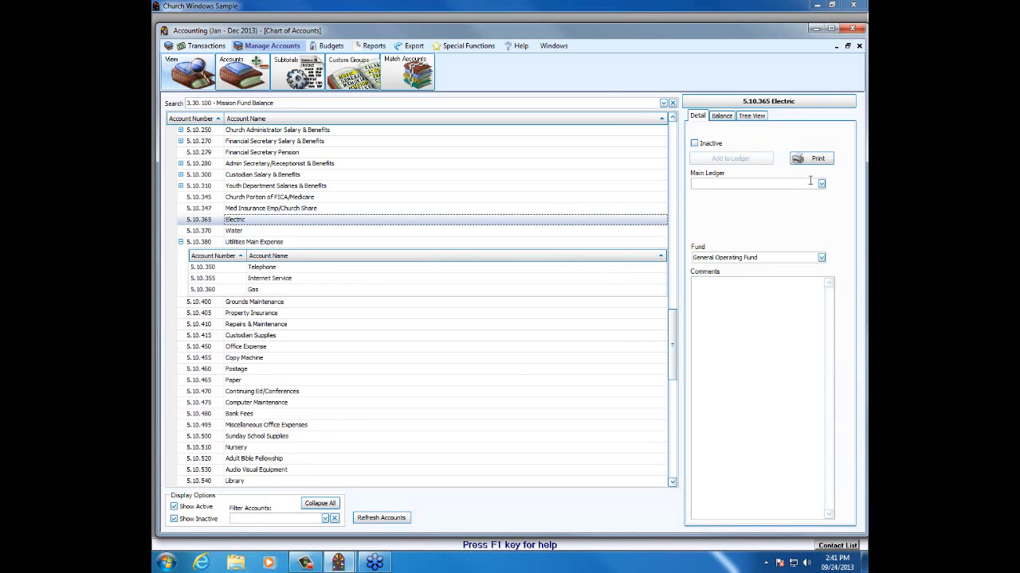
click(809, 181)
scroll(757, 231, down, 1)
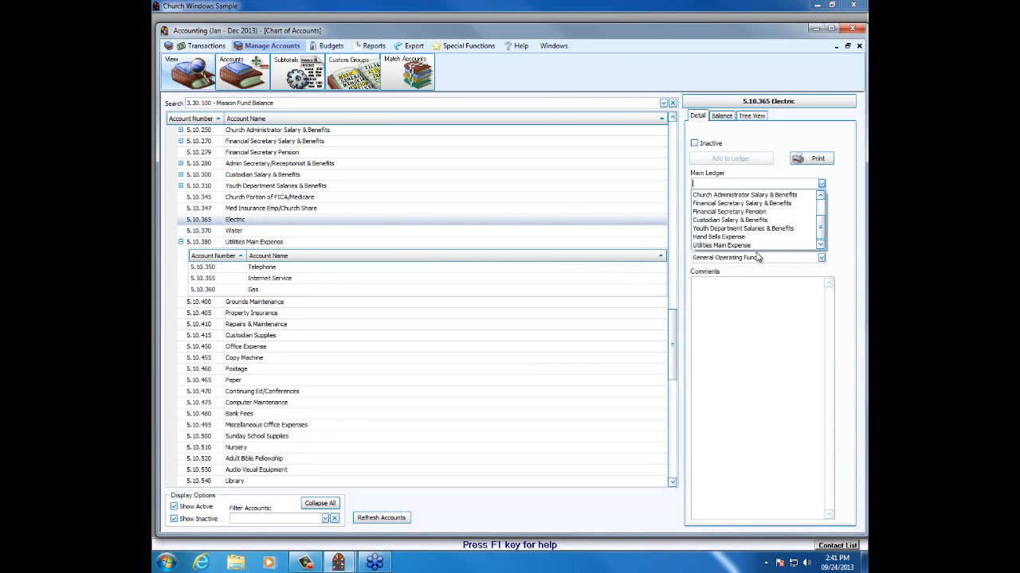
click(748, 245)
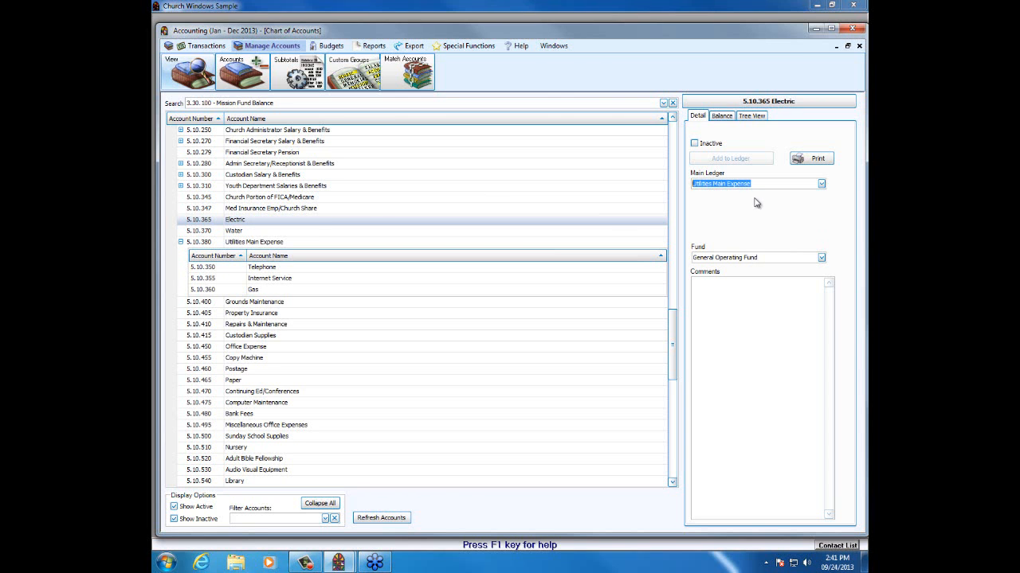
- Add the Water account 5.10.370 to a ledger, with Utilities Main Expense as its main ledger
click(242, 221)
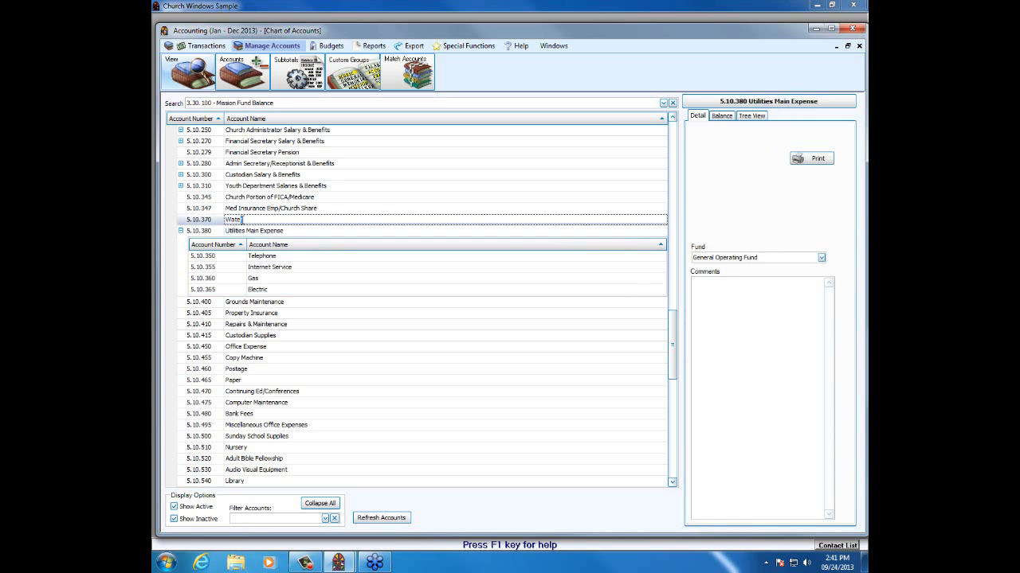
click(749, 159)
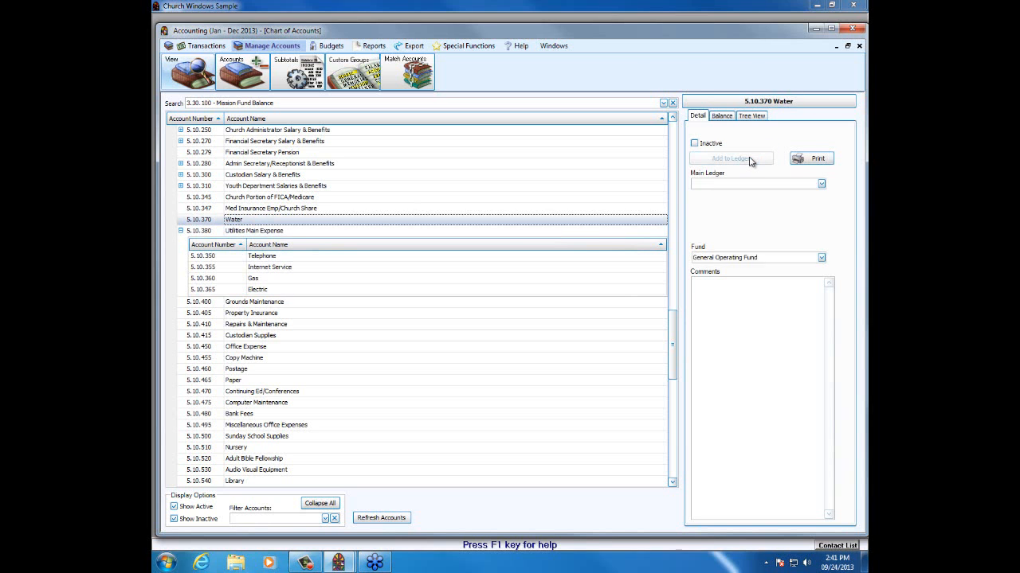
click(821, 184)
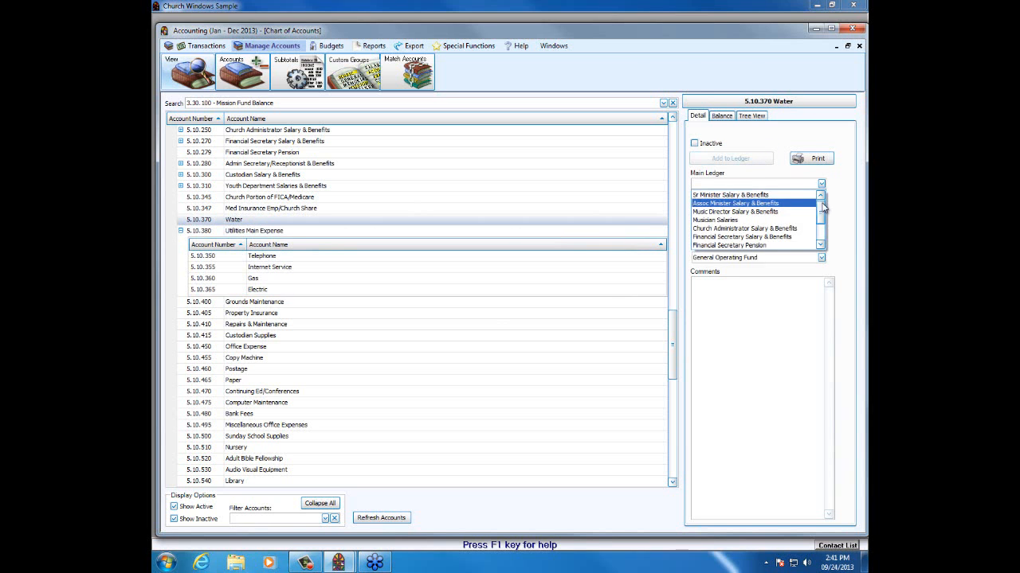
drag(823, 207, 821, 238)
click(757, 244)
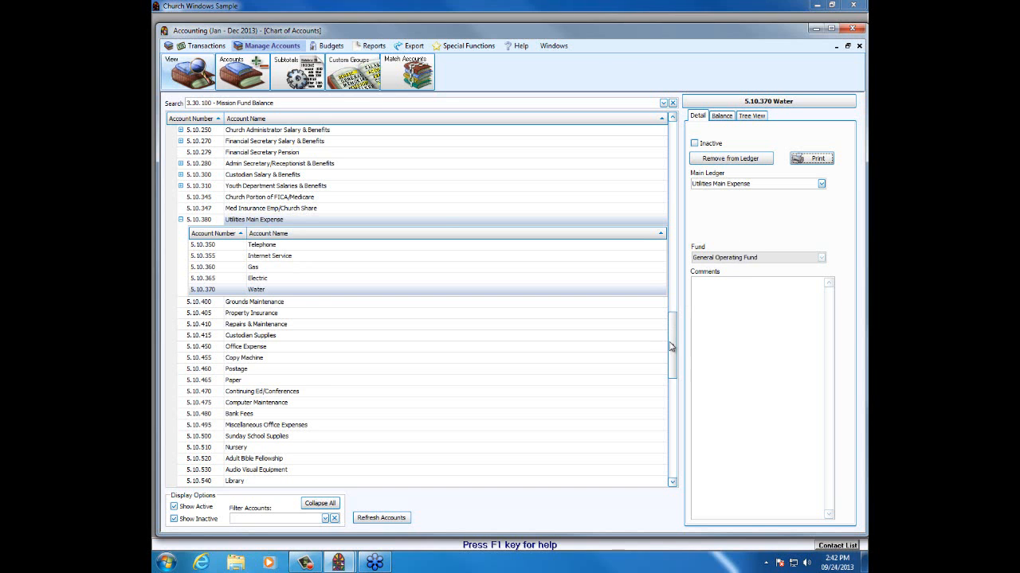
- Remove the Telephone sub account from the Utilities Main Expense ledger
mouse_move(671, 346)
mouse_down()
mouse_move(675, 334)
mouse_move(672, 346)
mouse_up()
click(261, 248)
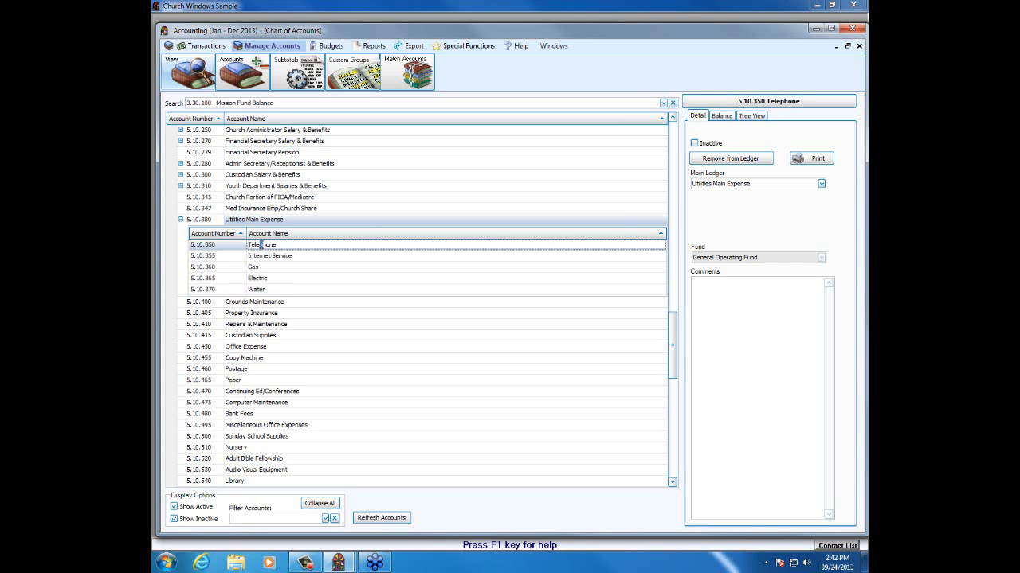
click(726, 158)
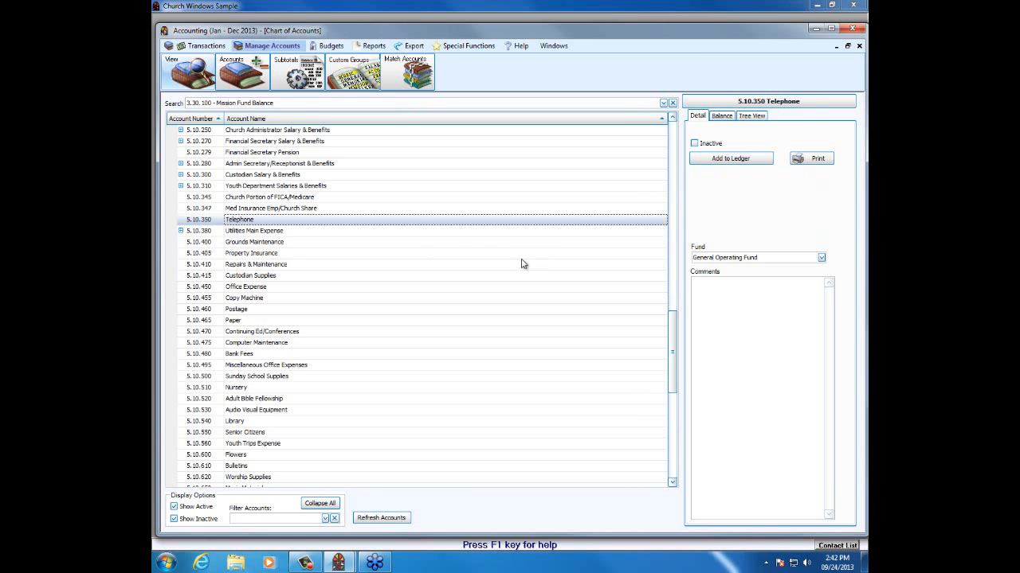
- Close the chart of accounts and view the subtotals in a maximized window, with Total Assets, Total Liabilities and Total Income expanded
click(859, 46)
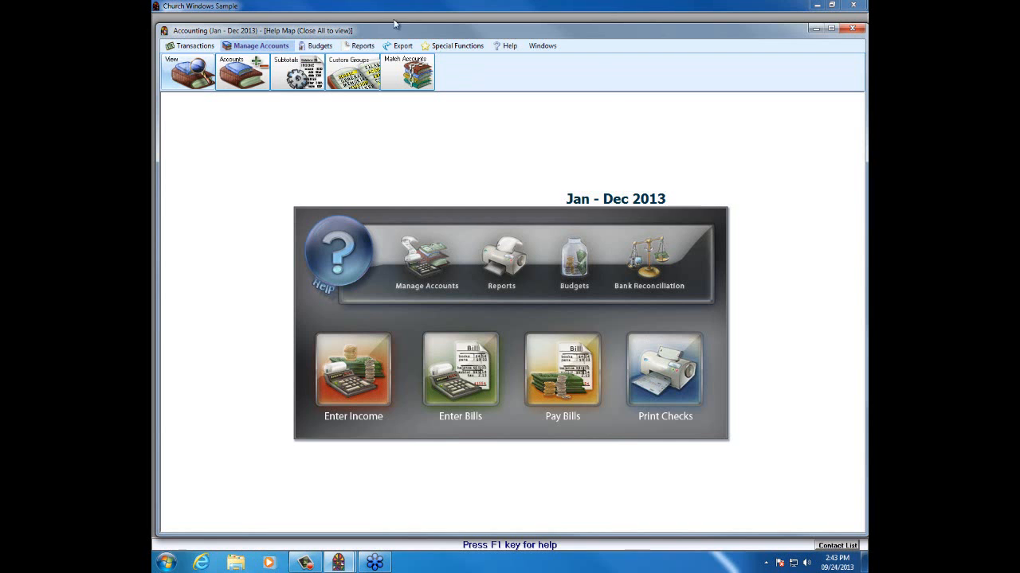
click(297, 74)
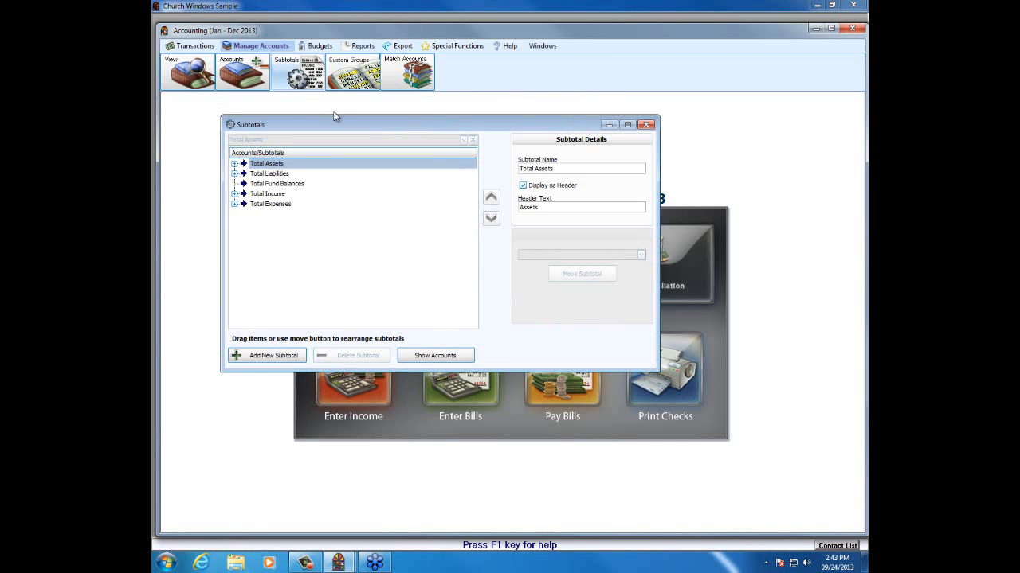
drag(338, 120, 417, 200)
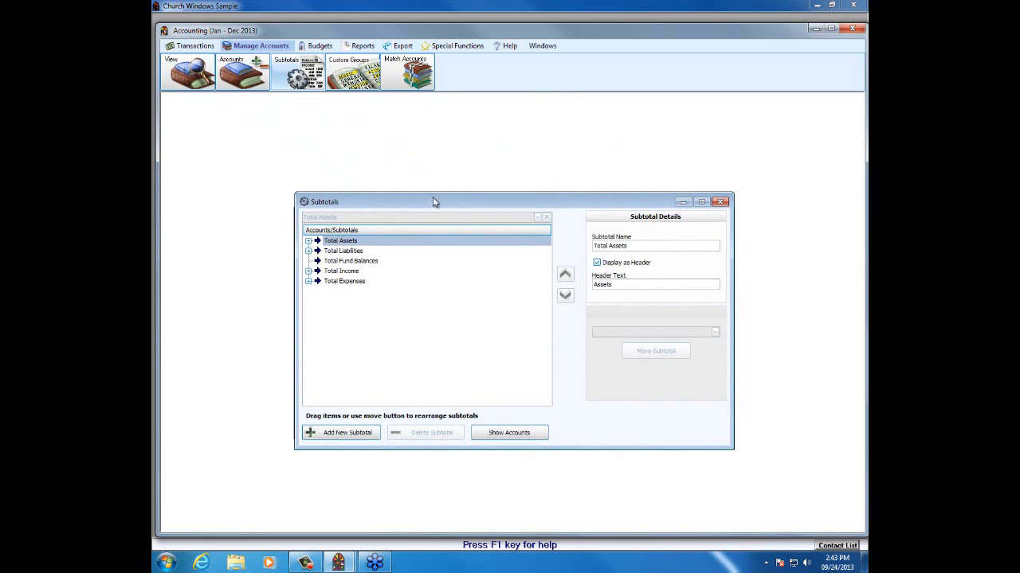
click(308, 240)
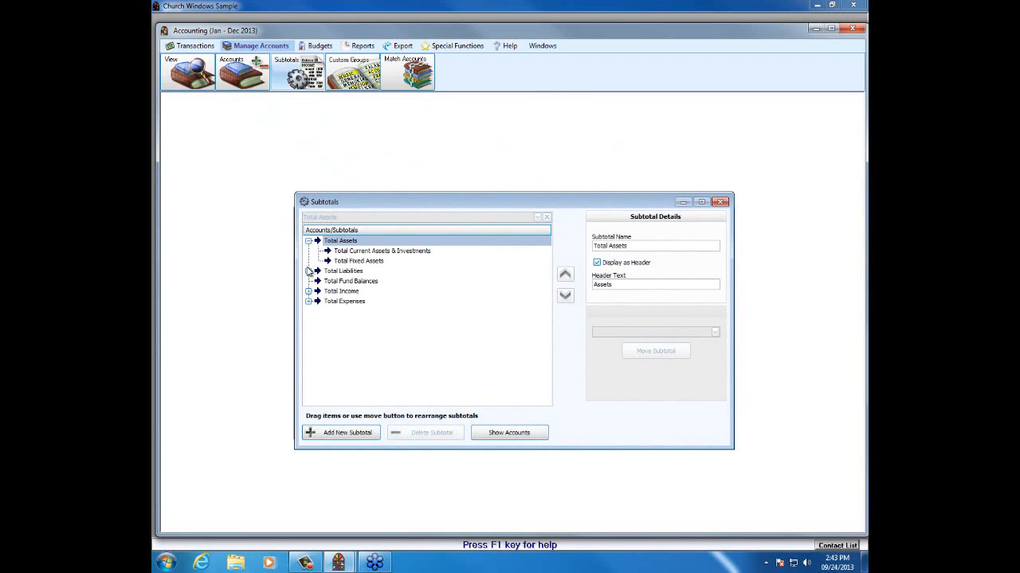
click(308, 270)
click(309, 321)
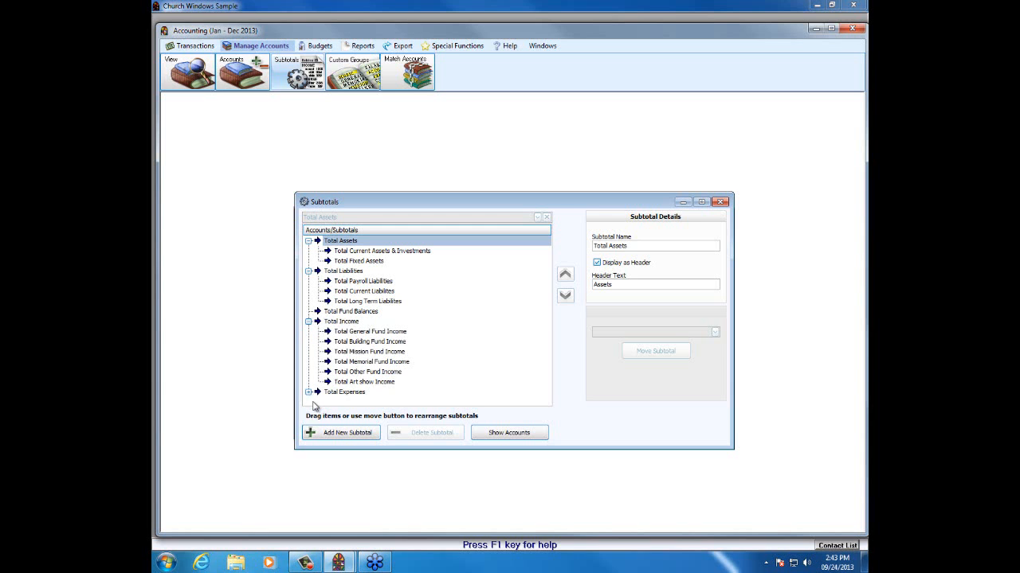
click(702, 202)
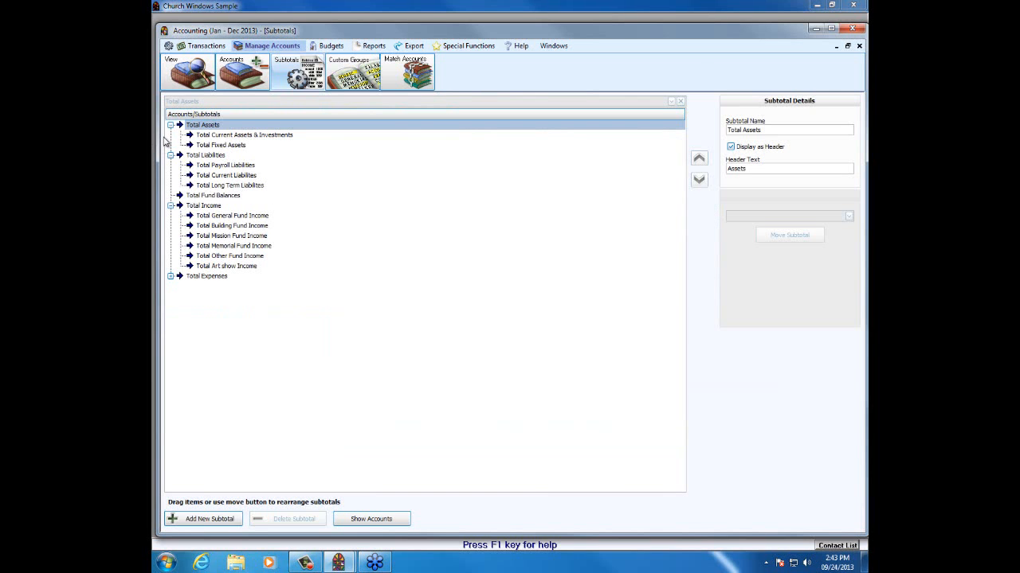
- Expand Total Expenses and Total Salaries & Benefits, and view the details of the Total Pastor Salaries & Benefits subtotal
click(170, 276)
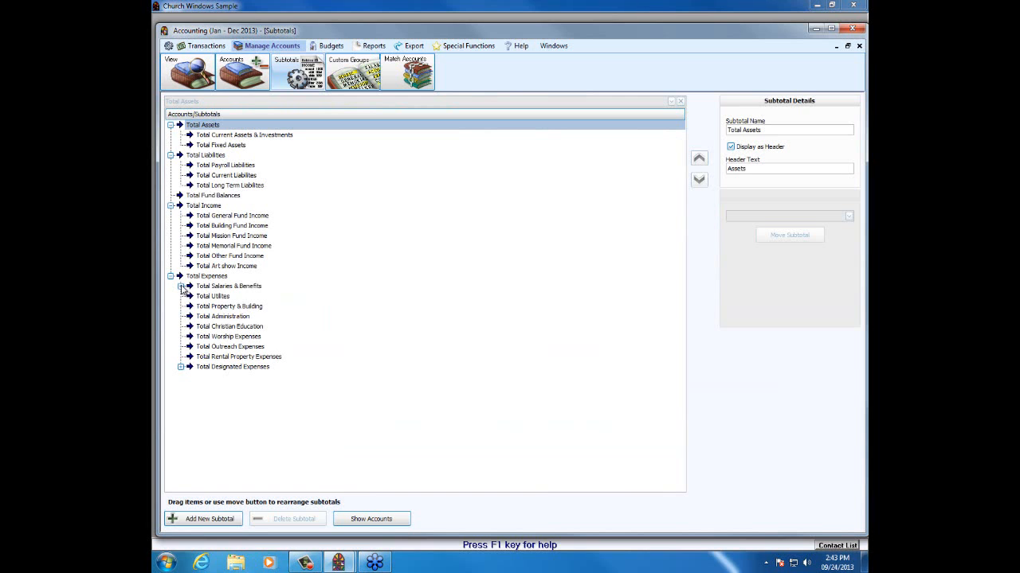
click(182, 287)
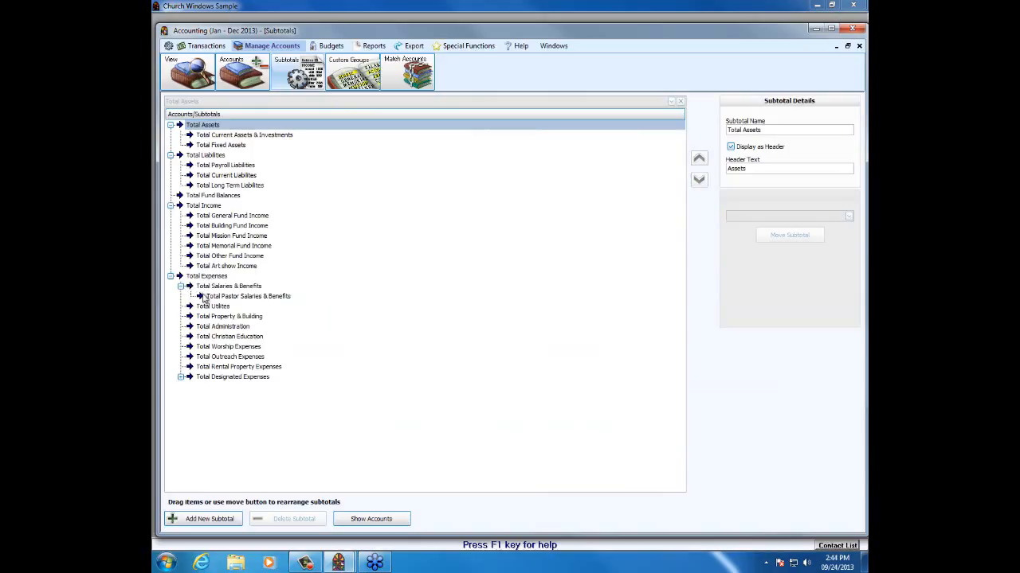
click(206, 297)
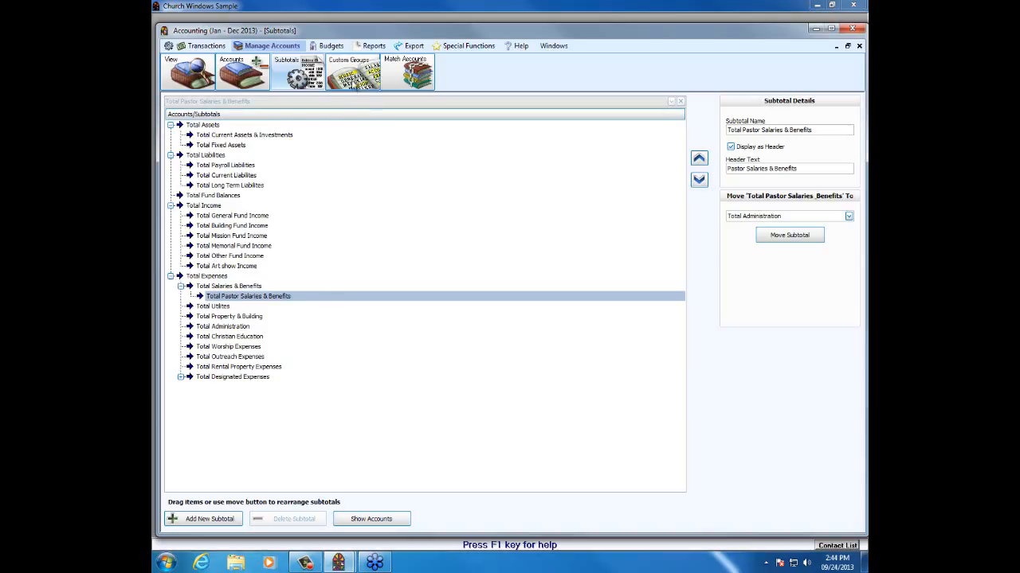
- Try to add the Gas sub account 5.10.360 to the Mission Grouping custom group, decline adding its entire ledger, and close the custom groups
click(353, 76)
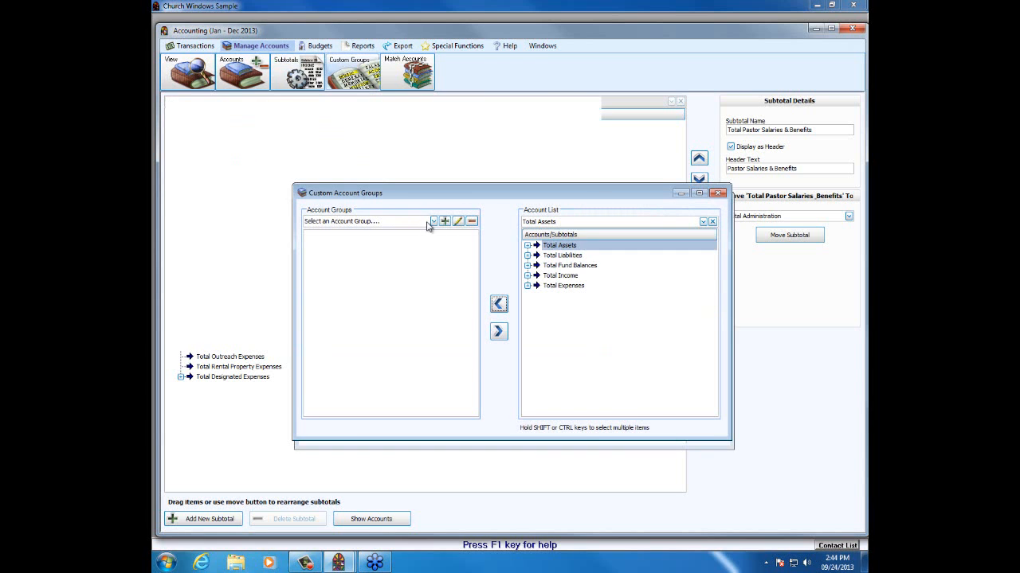
click(434, 221)
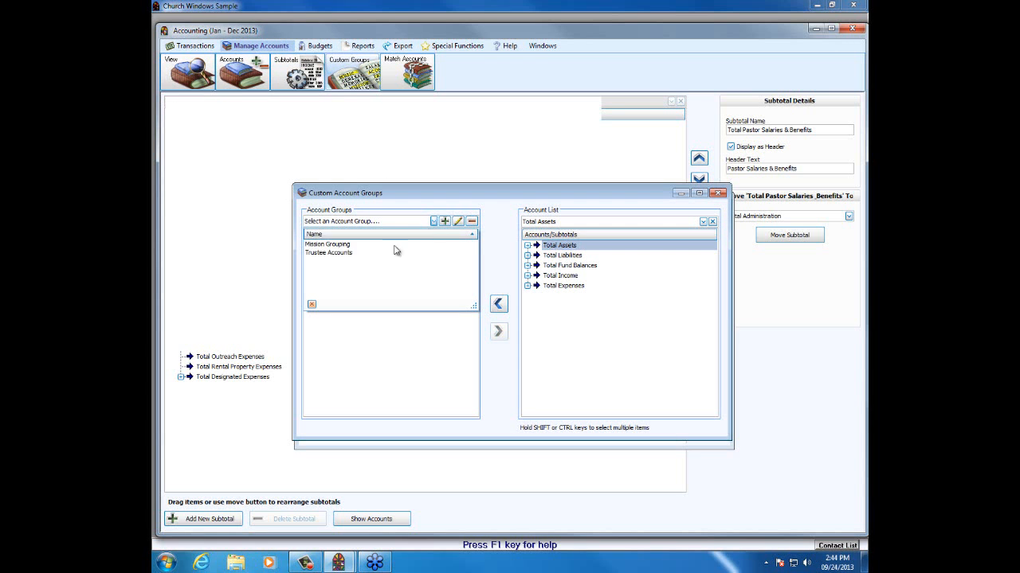
click(349, 245)
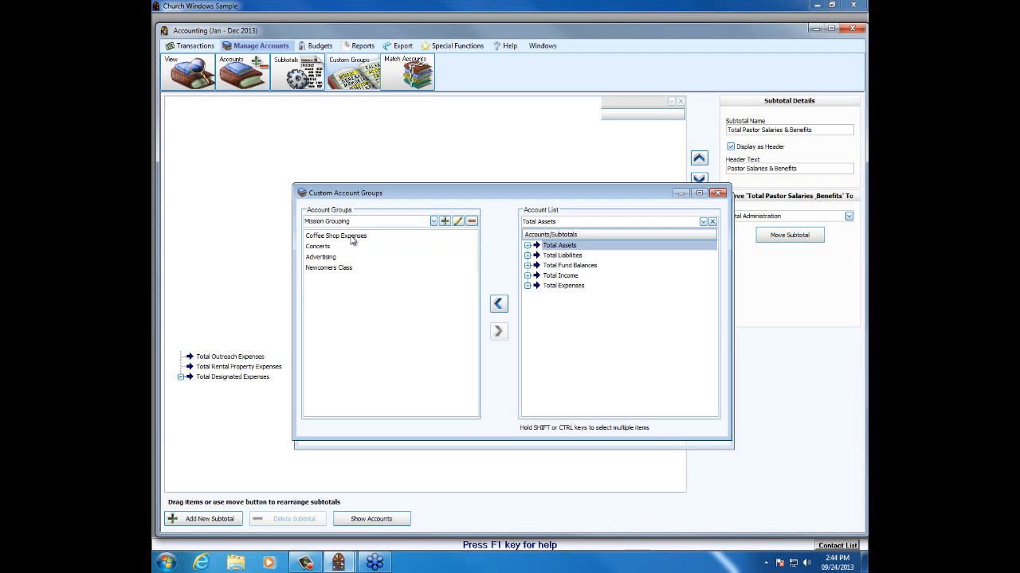
click(528, 286)
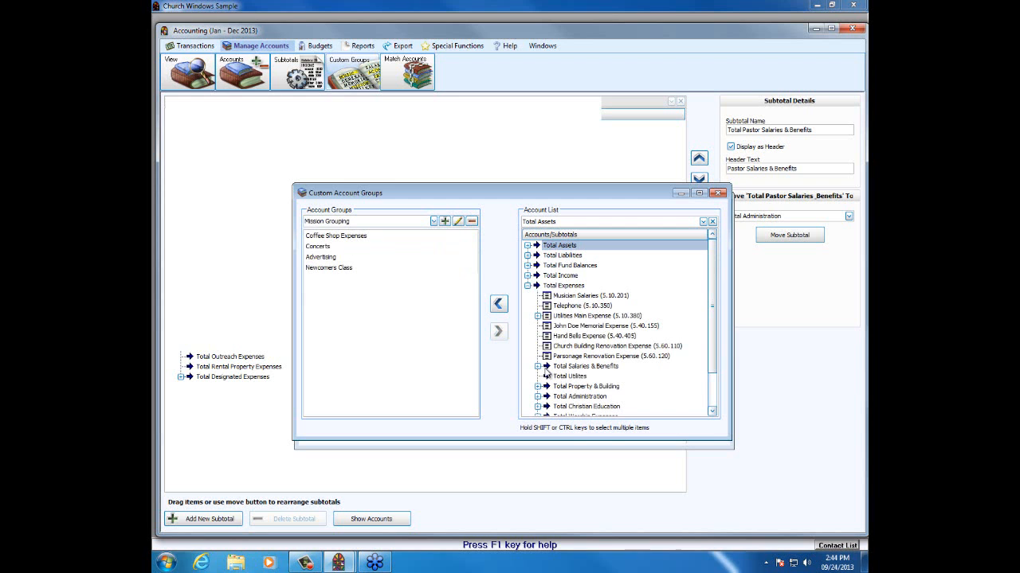
click(537, 317)
click(561, 338)
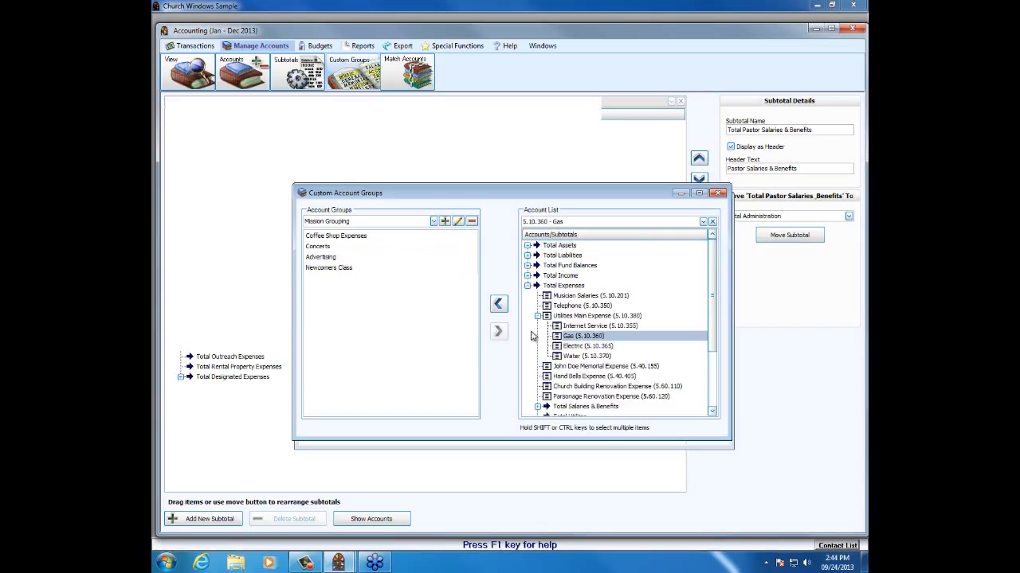
click(498, 303)
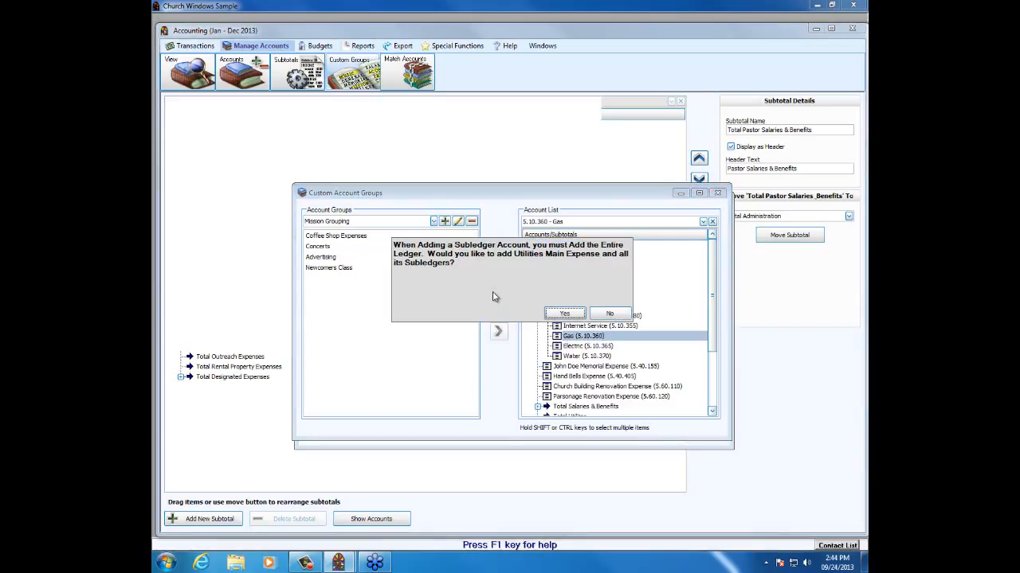
click(610, 313)
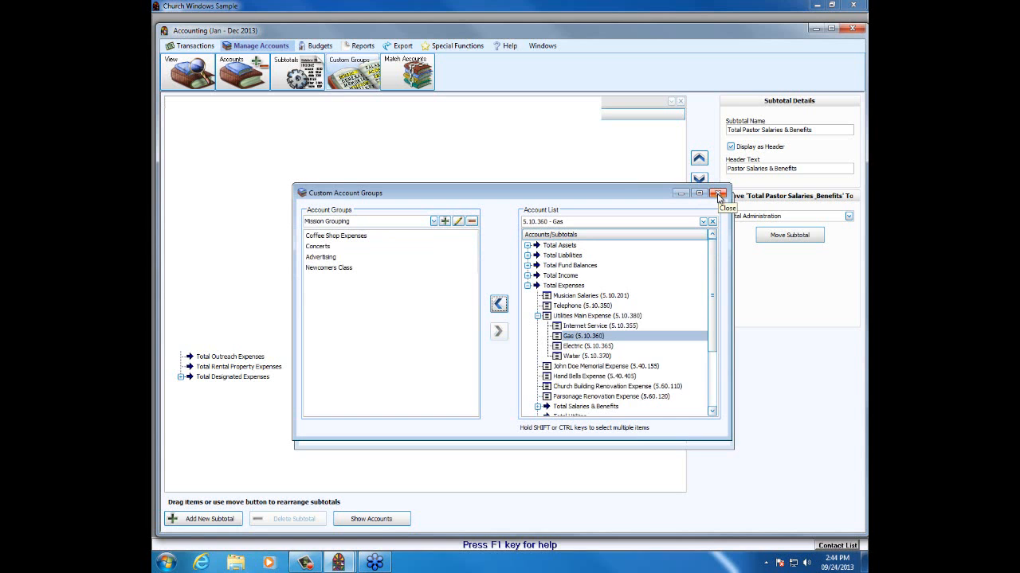
click(718, 195)
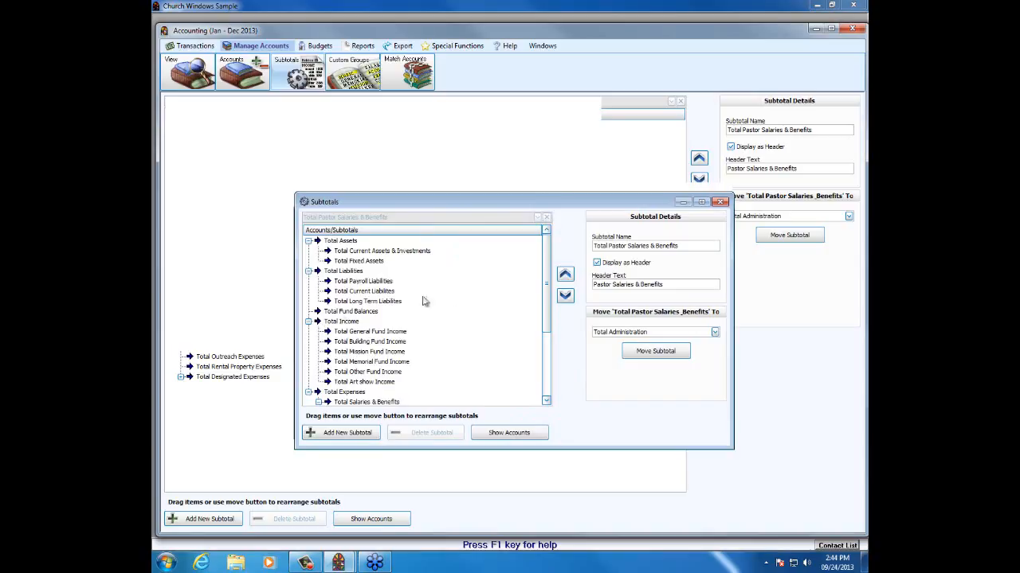
- Add a new subtotal under Total Assets without naming it, and close the subtotals window
click(354, 242)
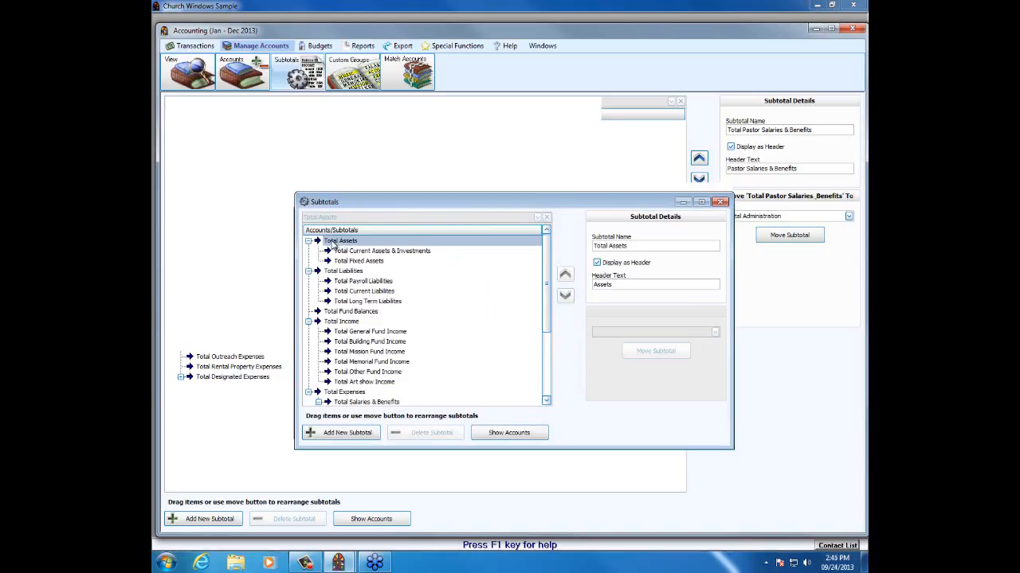
click(334, 434)
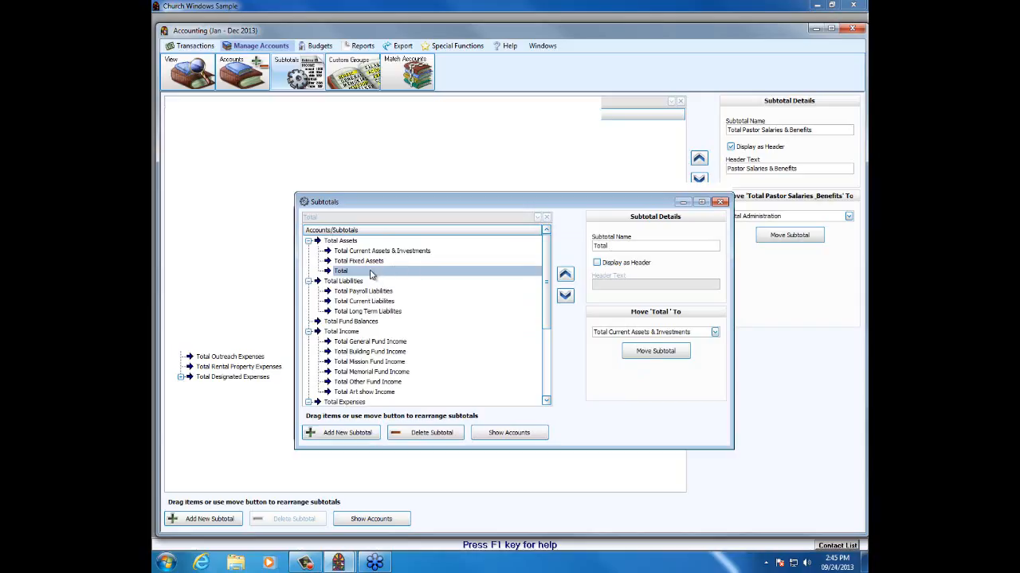
click(720, 202)
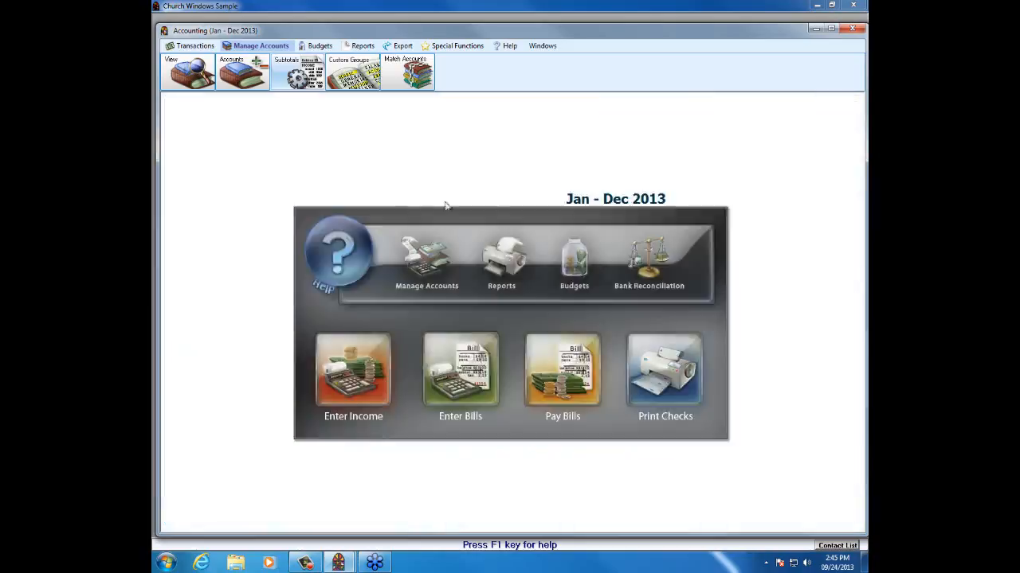
- Reopen the subtotals with accounts shown, and examine the accounts under Total Current Assets & Investments and Total Fixed Assets
click(283, 74)
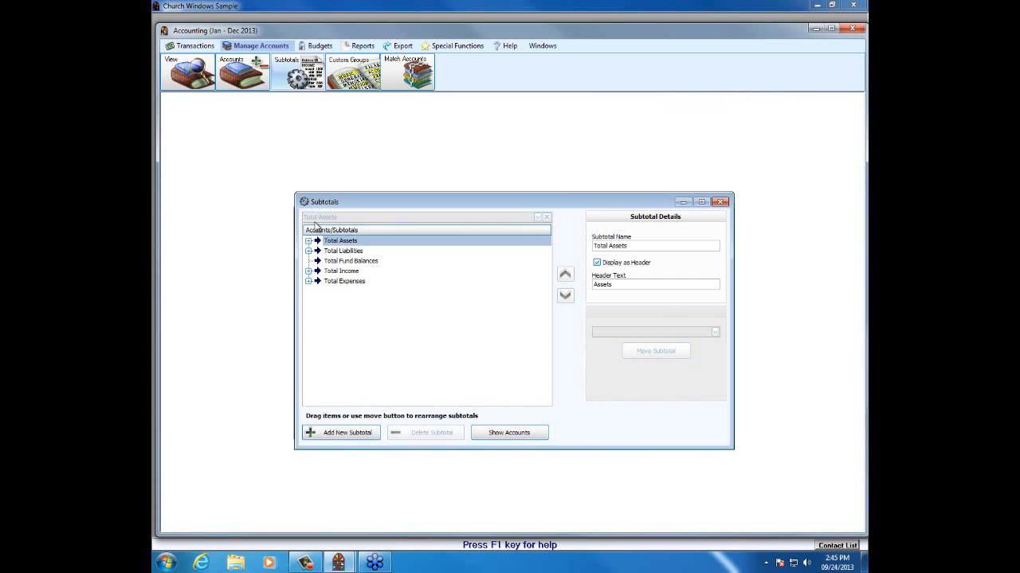
click(505, 433)
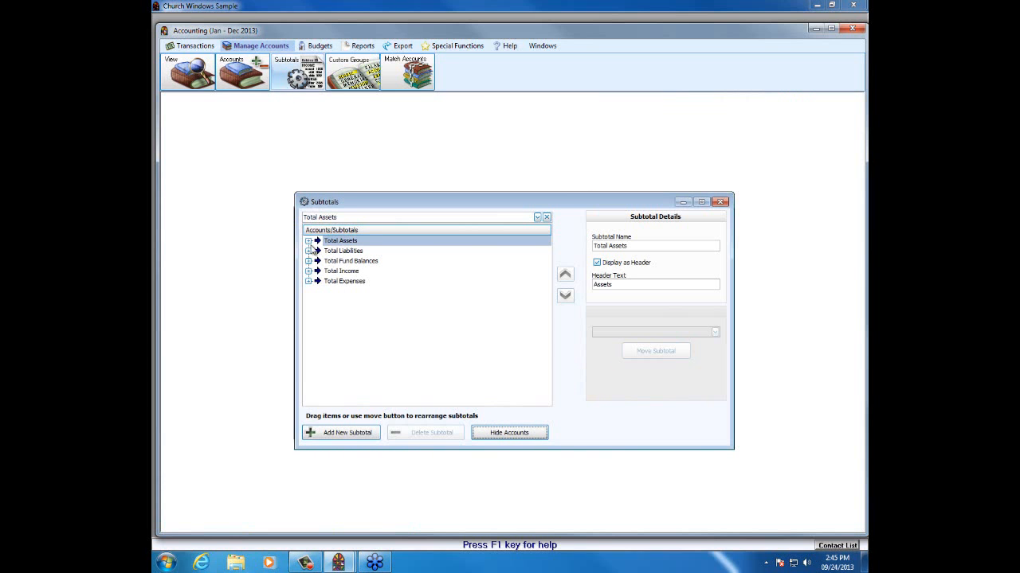
click(309, 240)
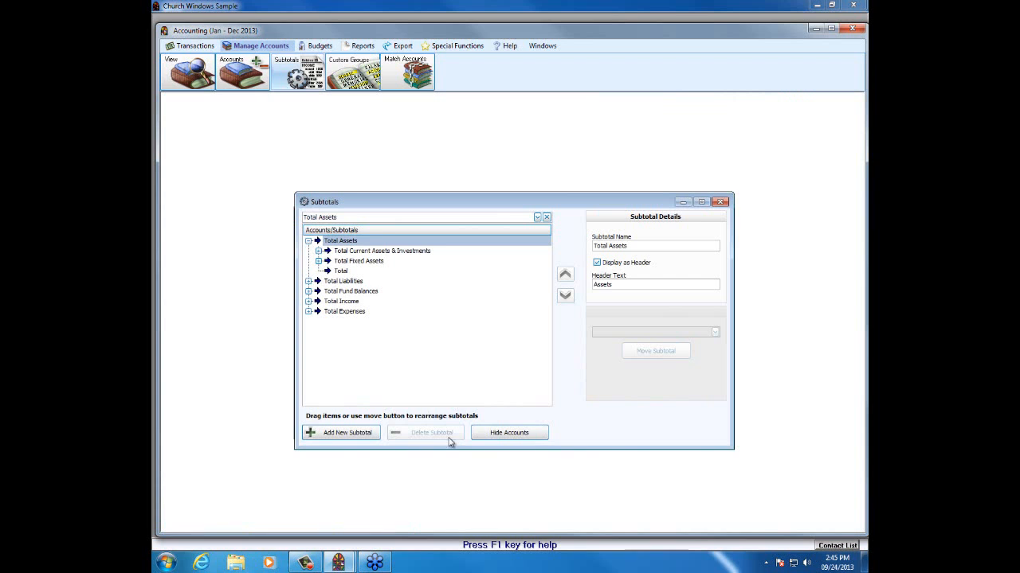
click(319, 252)
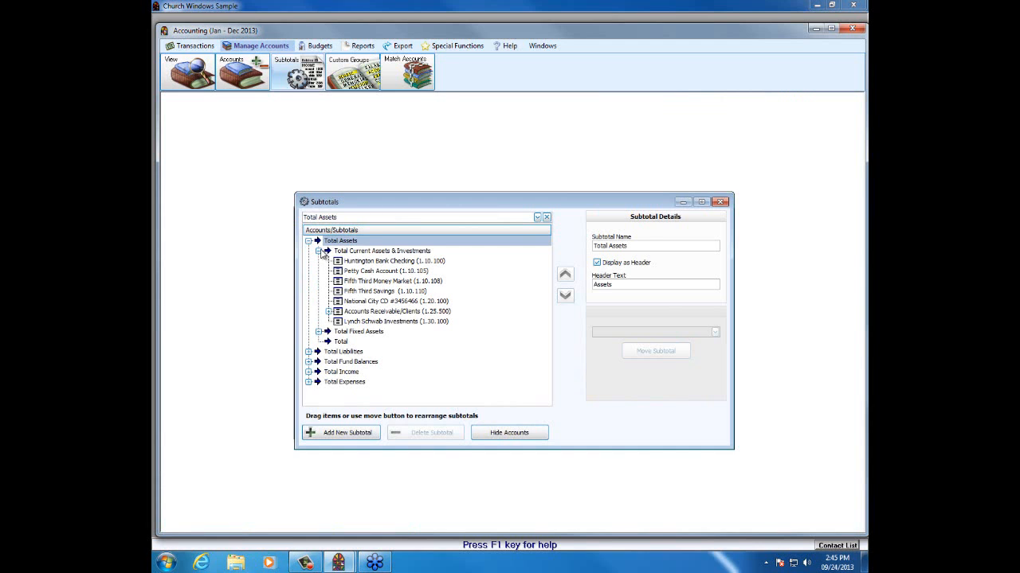
click(319, 331)
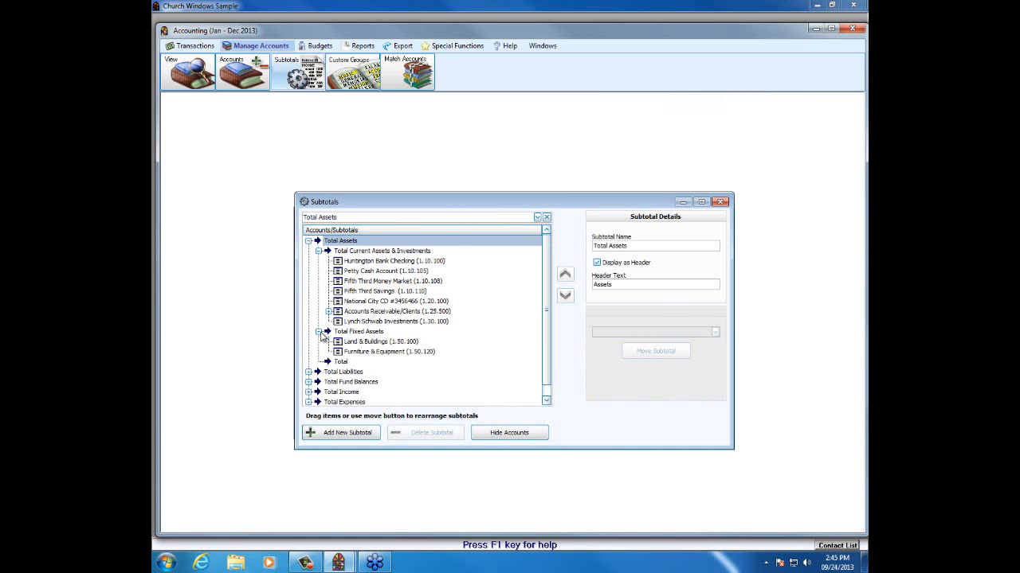
click(318, 332)
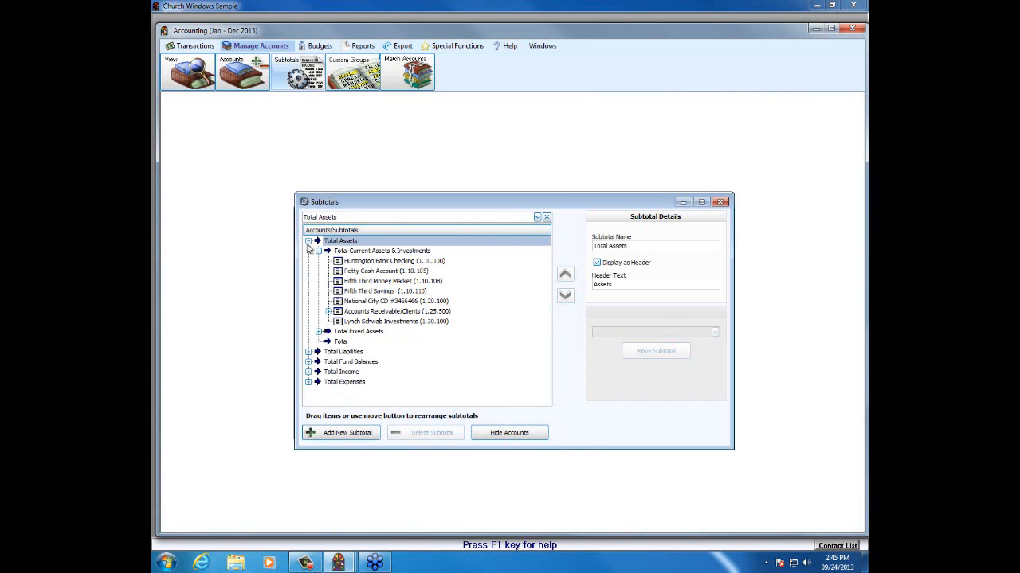
- Add a subtotal named Total Savings Assets under Total Assets, and delete the unnamed Total subtotal
click(348, 431)
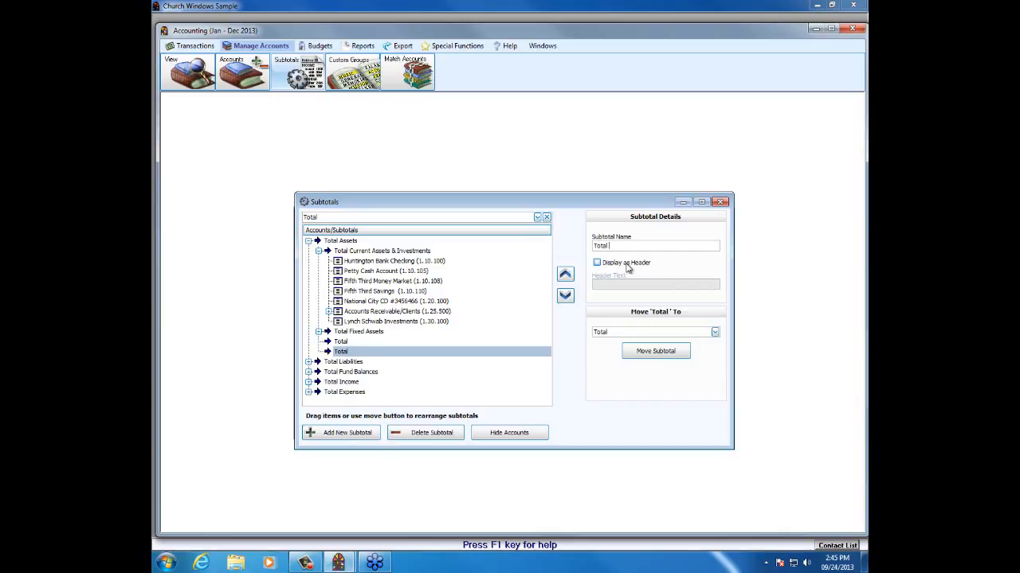
text(Savings Assets)
click(347, 342)
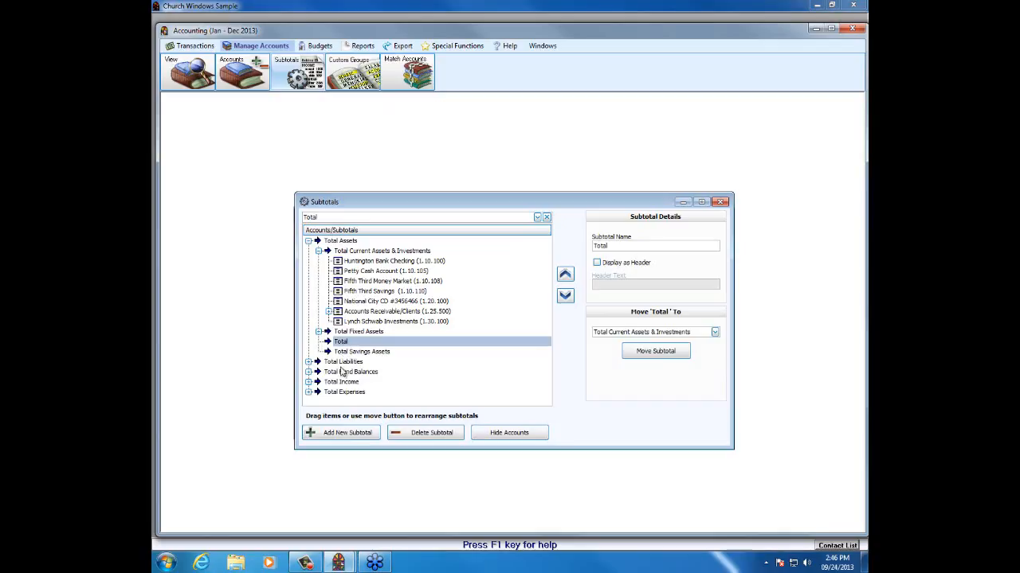
click(418, 433)
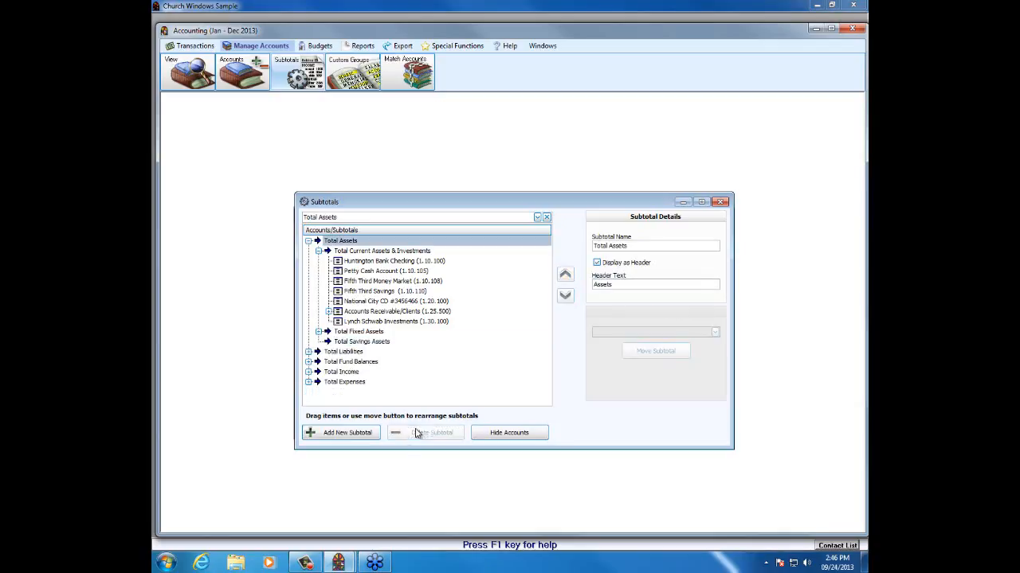
- Select the Total Savings Assets subtotal, and hide and reshow the accounts in the subtotal list
click(357, 342)
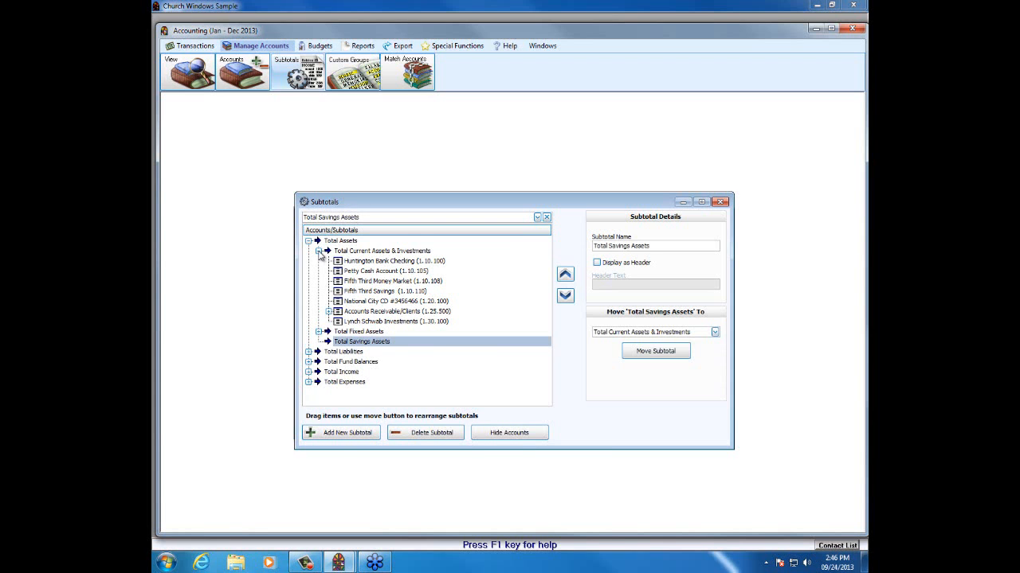
click(522, 437)
click(521, 438)
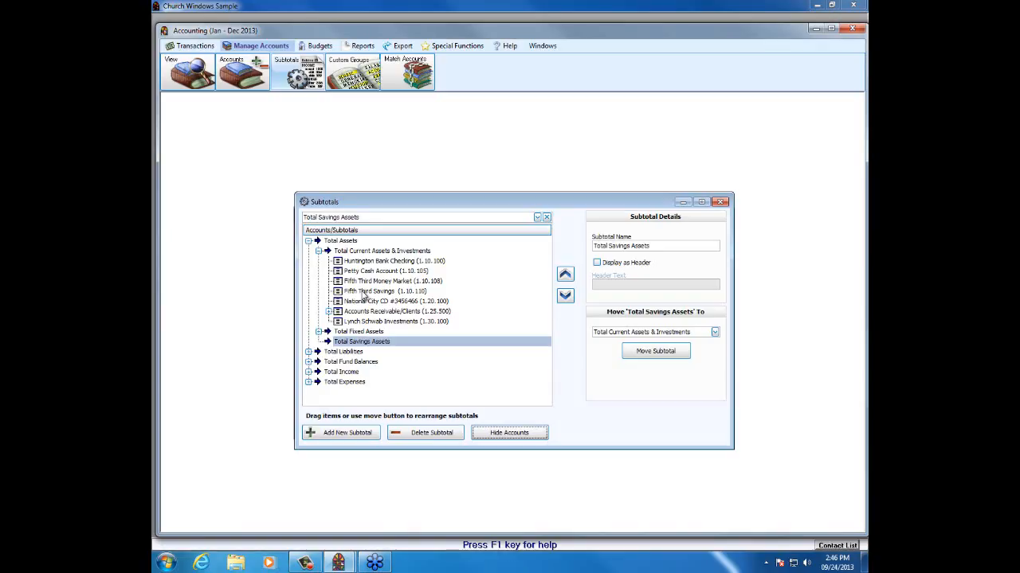
- Move the Fifth Third Savings account 1.10.110 to the Total Savings Assets subtotal
click(364, 292)
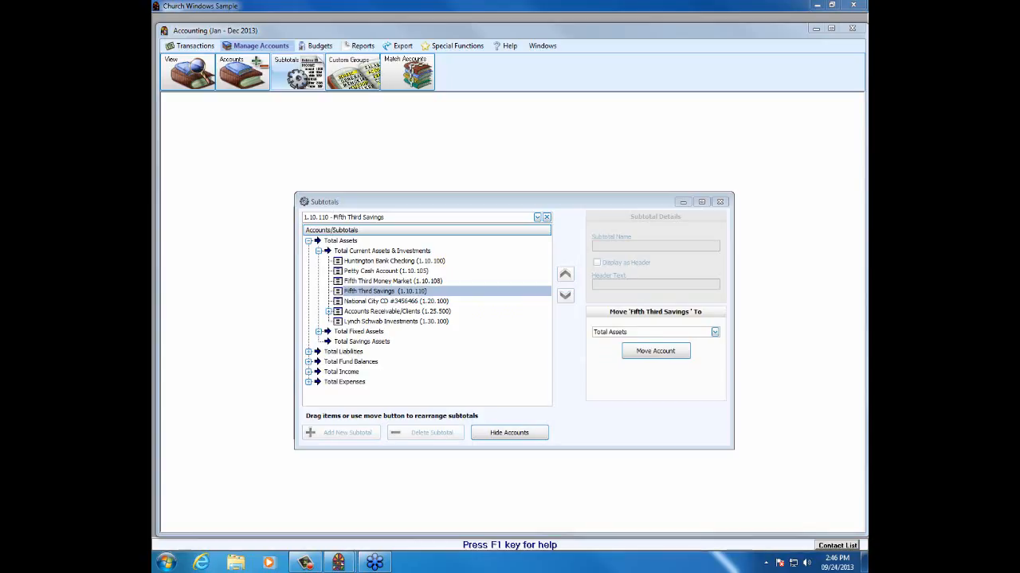
click(715, 332)
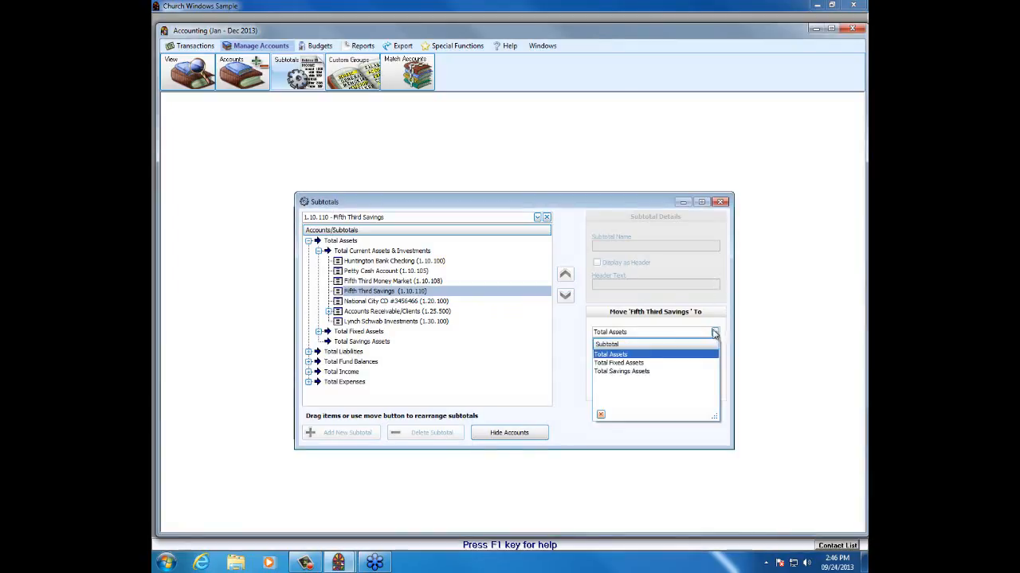
click(654, 372)
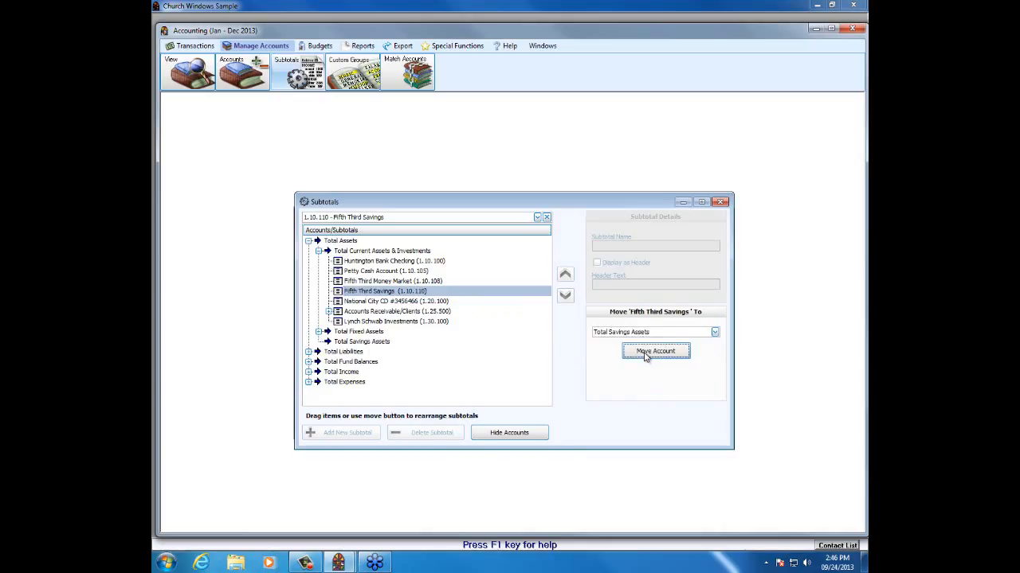
click(646, 355)
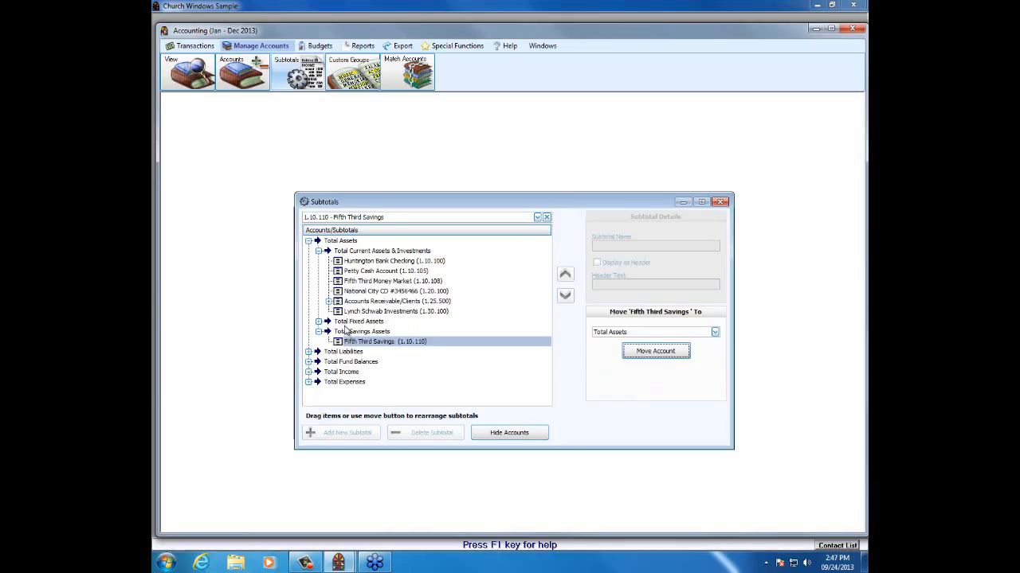
- Move the National City CD account 1.20.100 to the Total Savings Assets subtotal
click(349, 285)
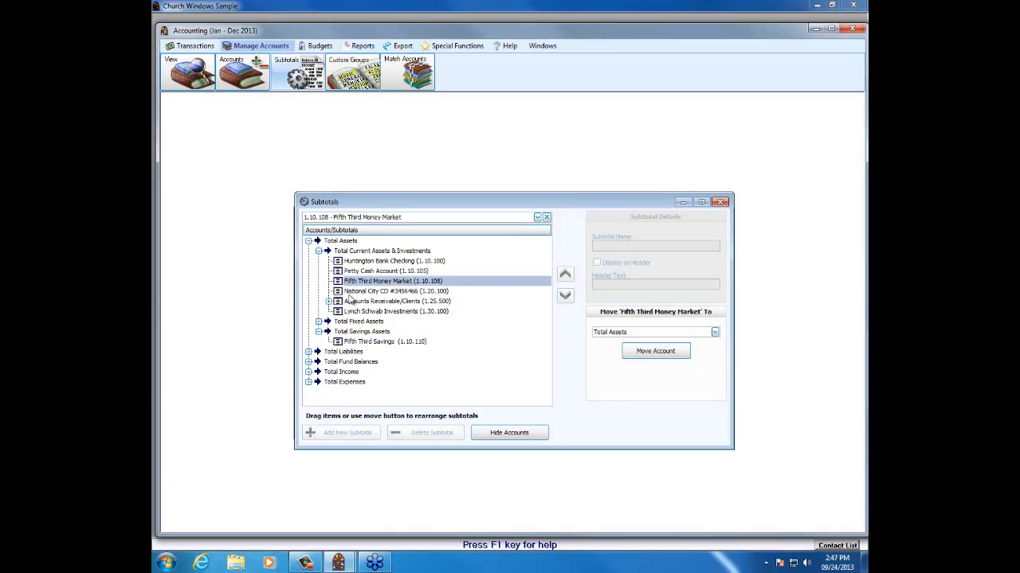
click(349, 272)
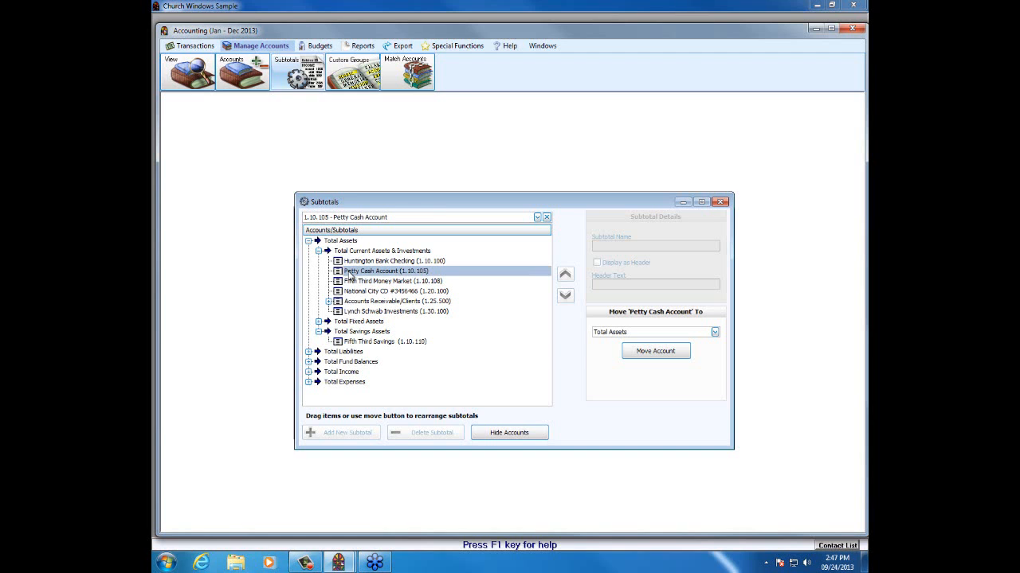
click(351, 291)
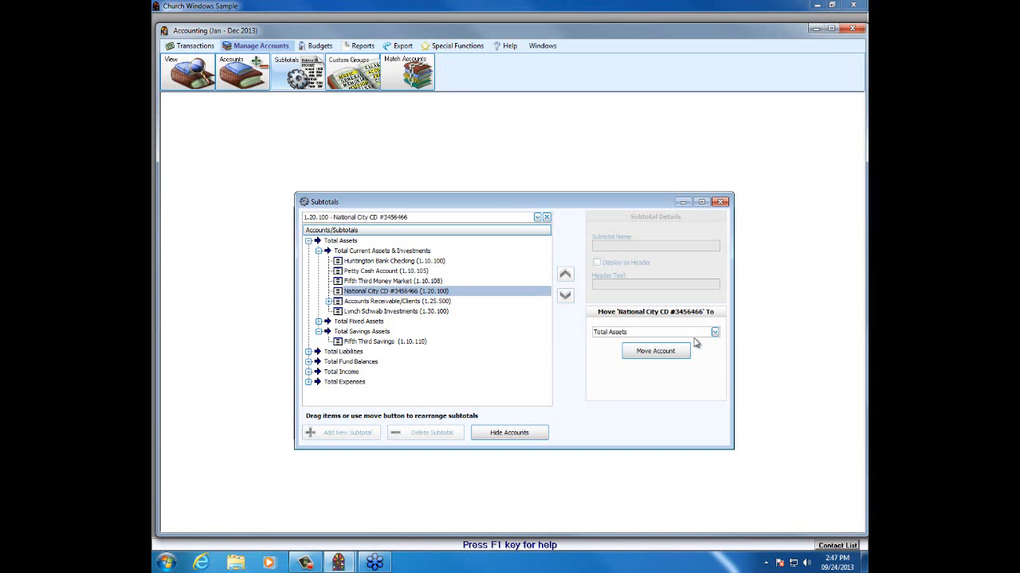
click(714, 332)
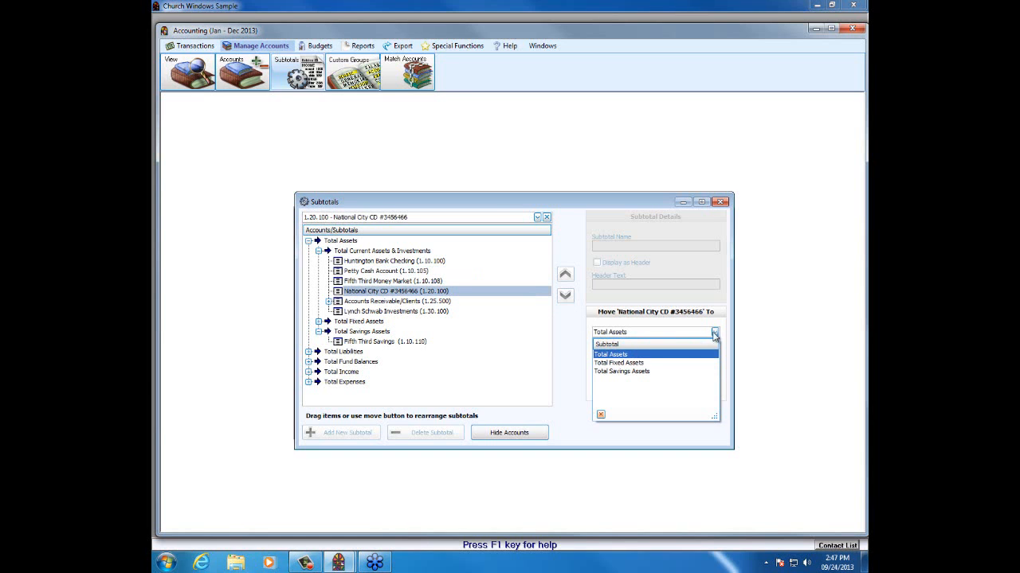
click(630, 371)
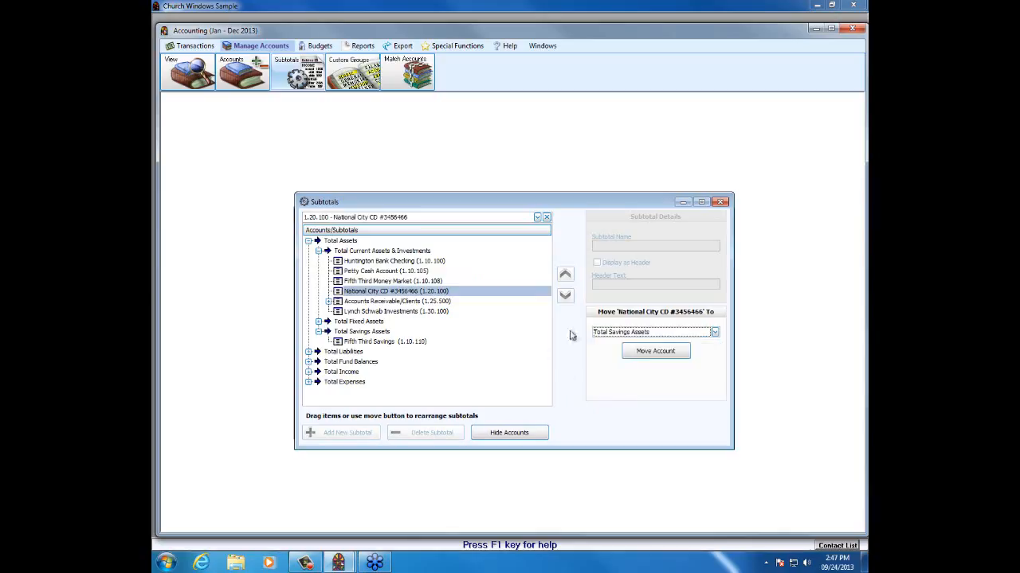
click(647, 352)
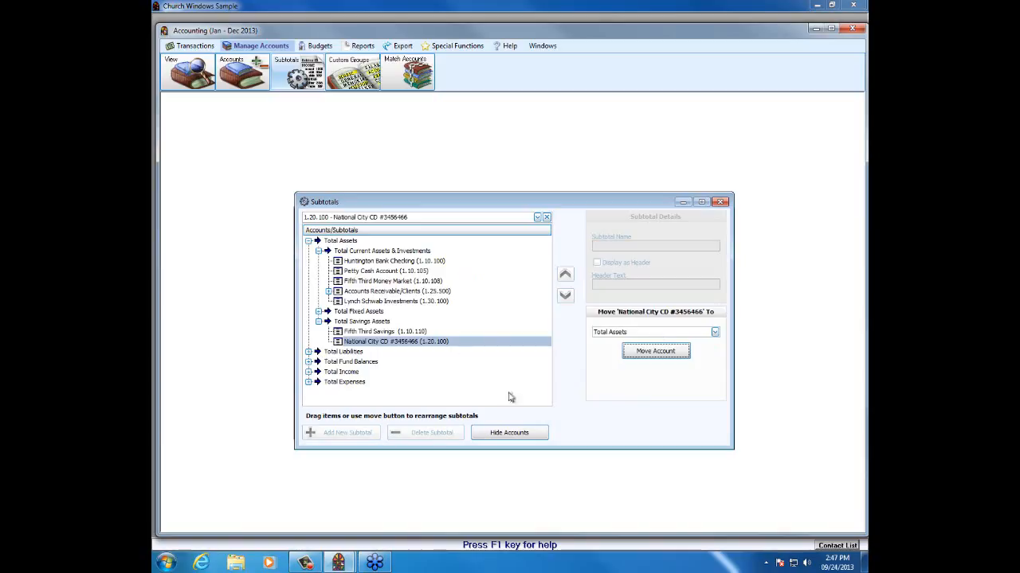
- Move the Fifth Third Money Market account 1.10.108 to the Total Savings Assets subtotal
click(373, 285)
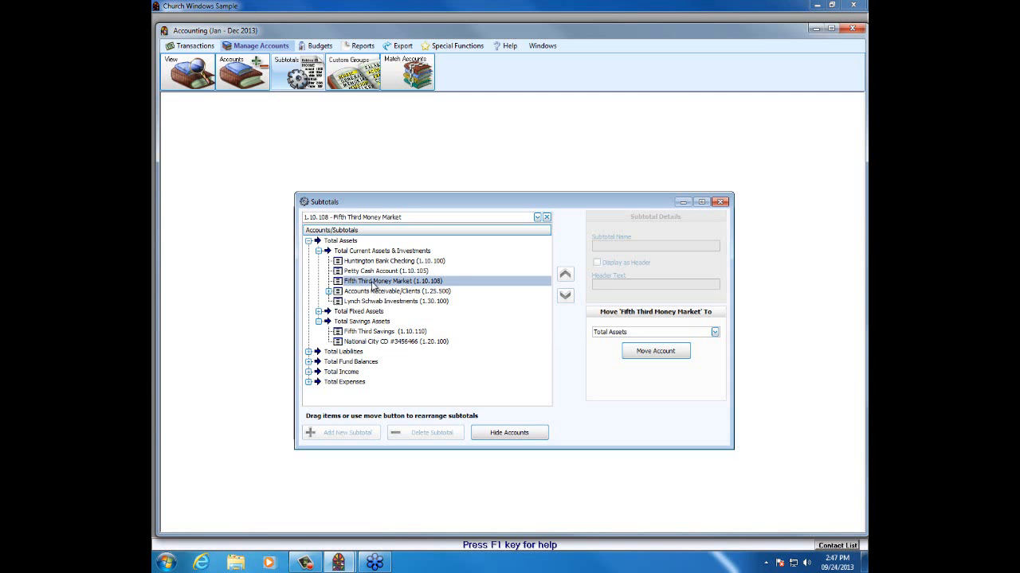
drag(373, 285, 364, 345)
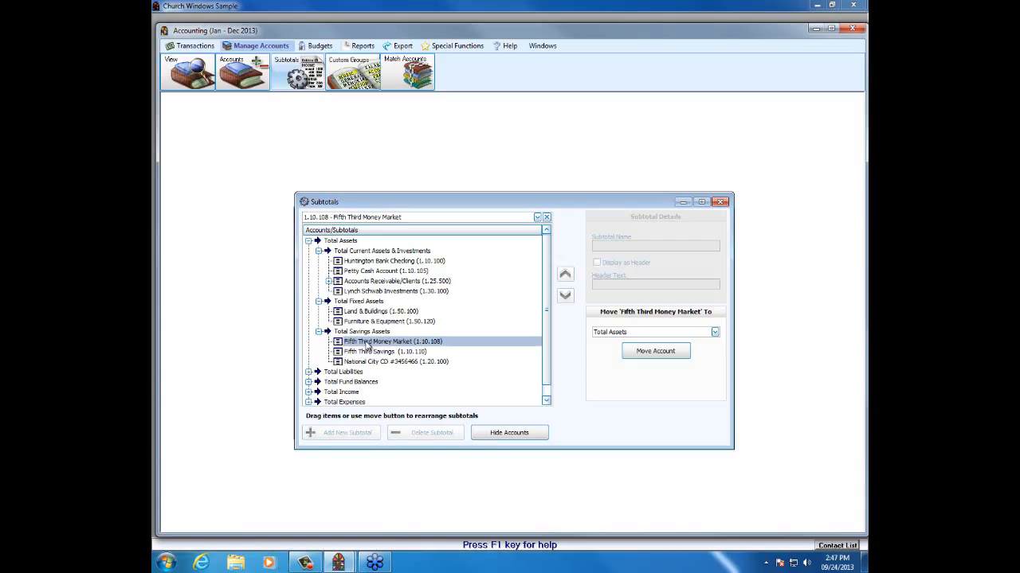
- Hide the accounts in the subtotal list, and move the Total Savings Assets subtotal up one place, above Total Fixed Assets
click(494, 440)
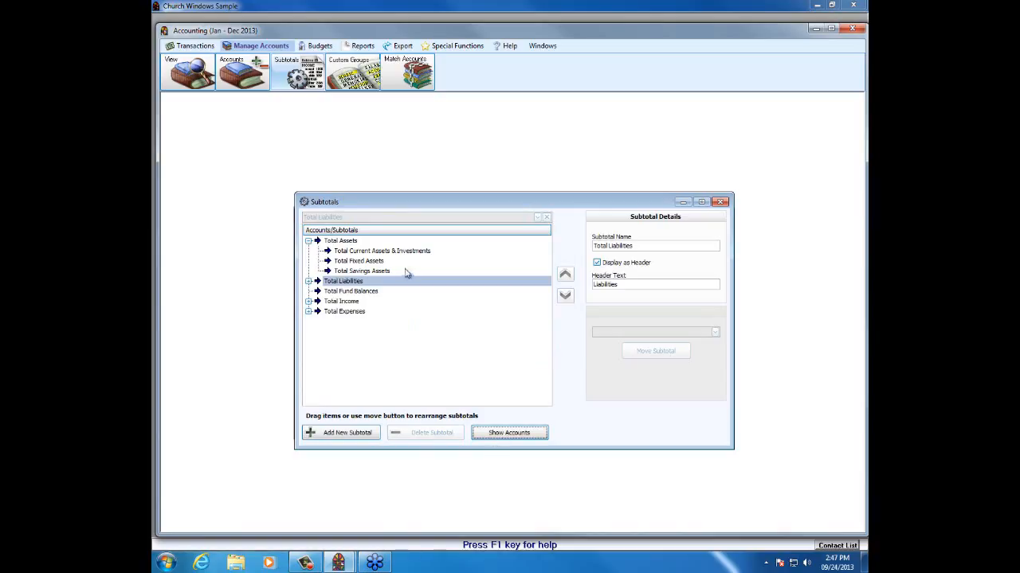
click(346, 272)
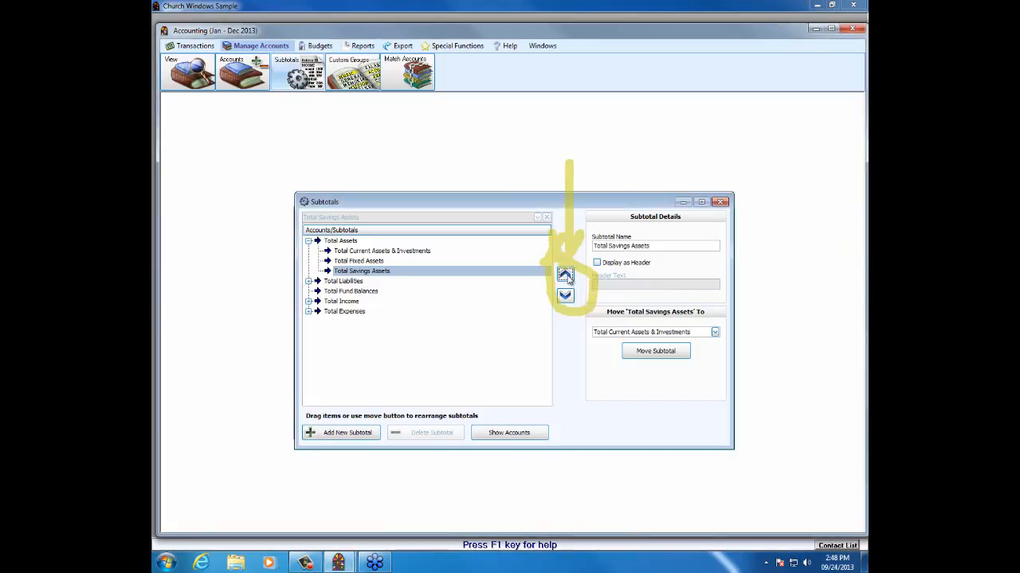
click(565, 275)
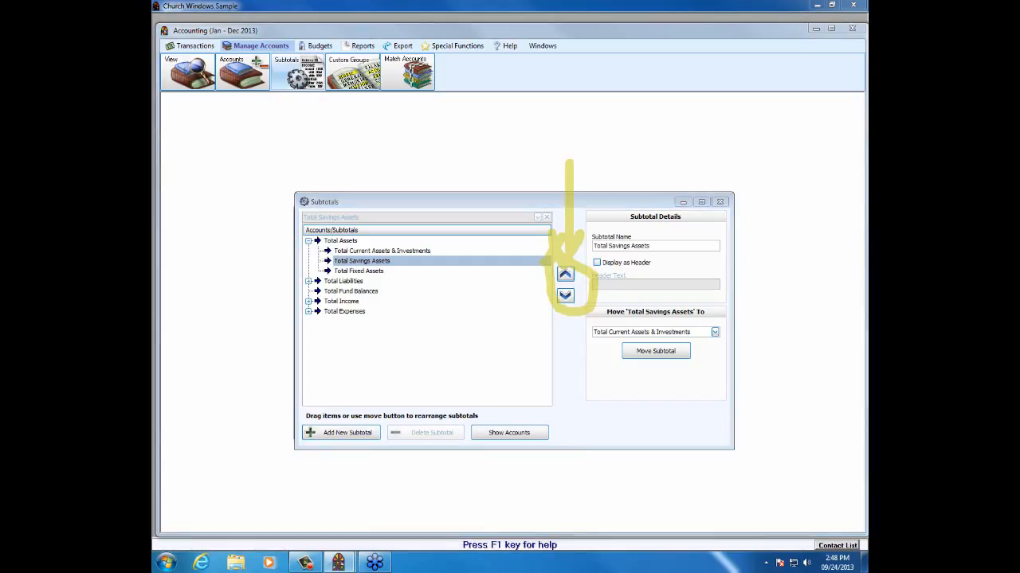
key(Escape)
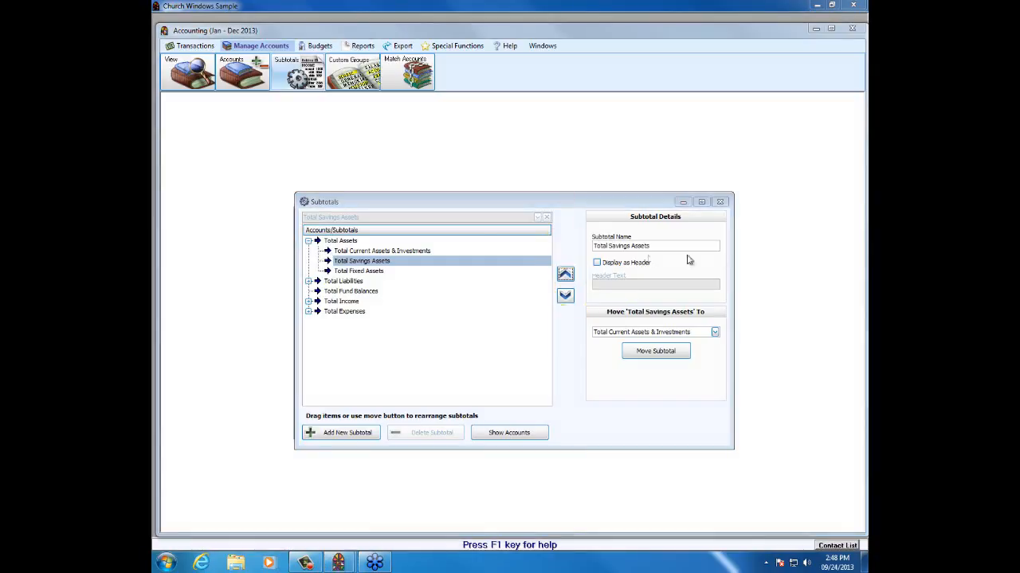
- Collapse Total Assets, expand Total Expenses, and move the Total Utilites subtotal down one place, below Total Property & Building
click(309, 241)
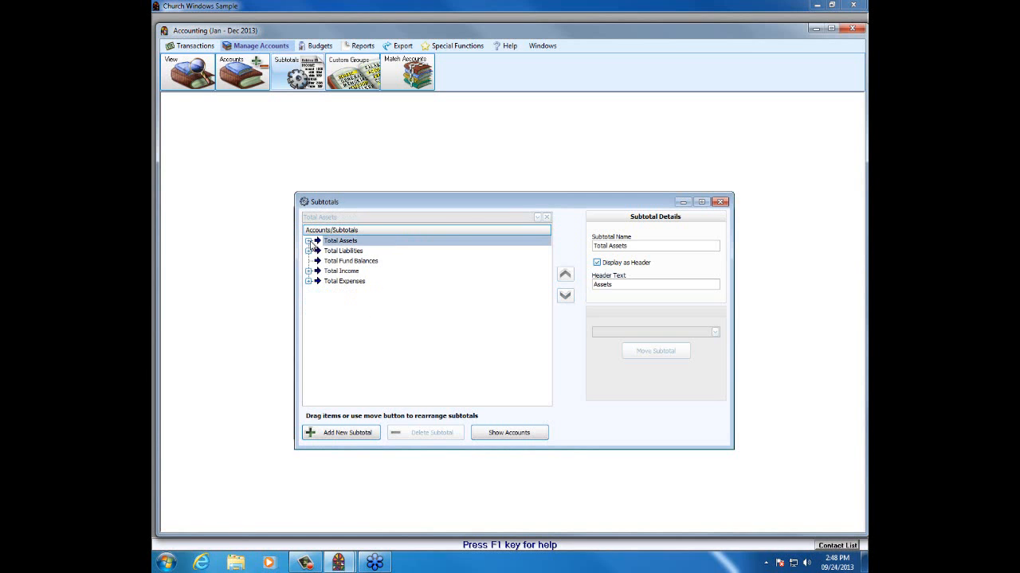
click(308, 282)
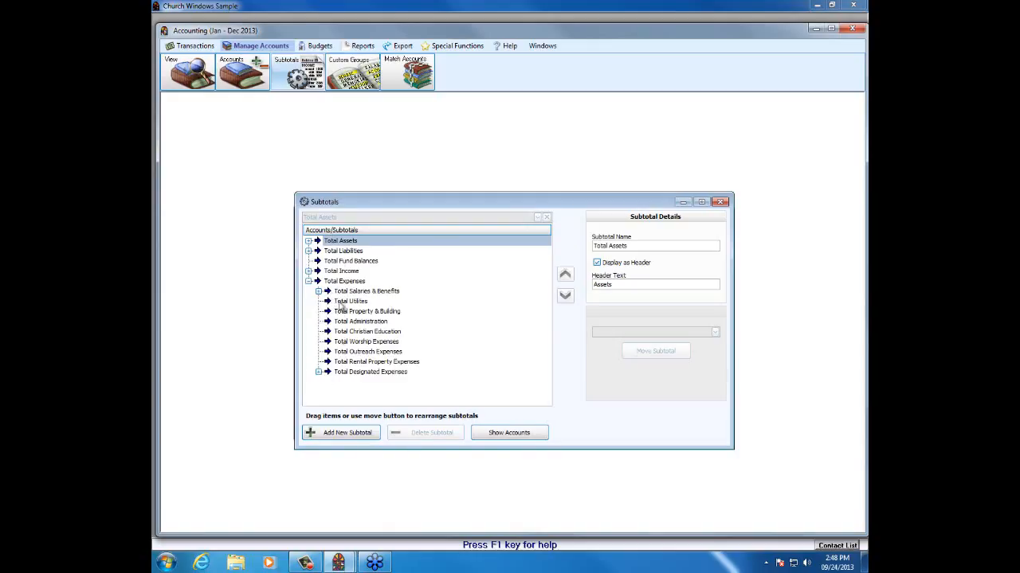
click(340, 304)
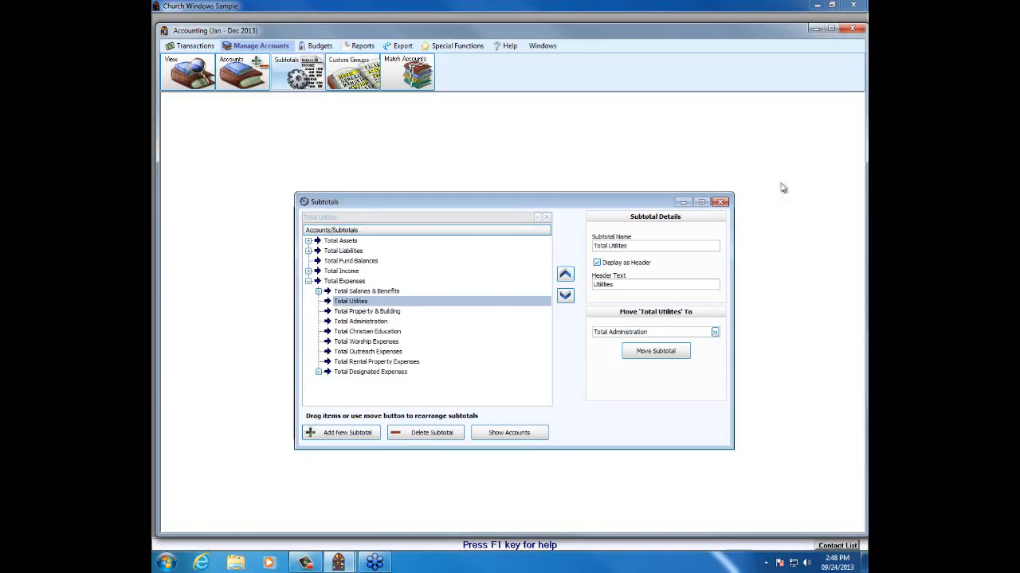
click(564, 296)
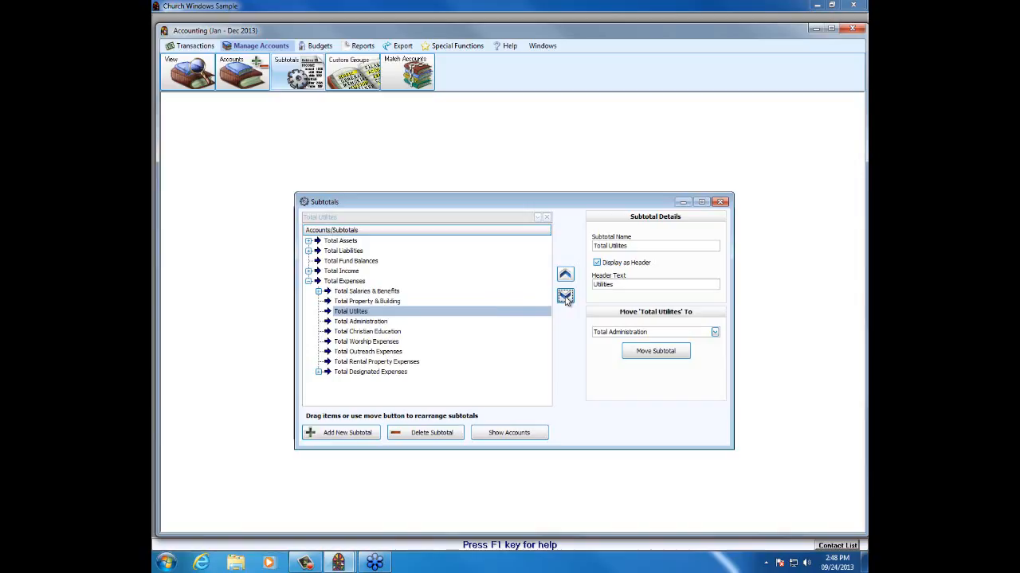
- Move the Total Administration subtotal up two places so it directly follows Total Salaries & Benefits
click(354, 322)
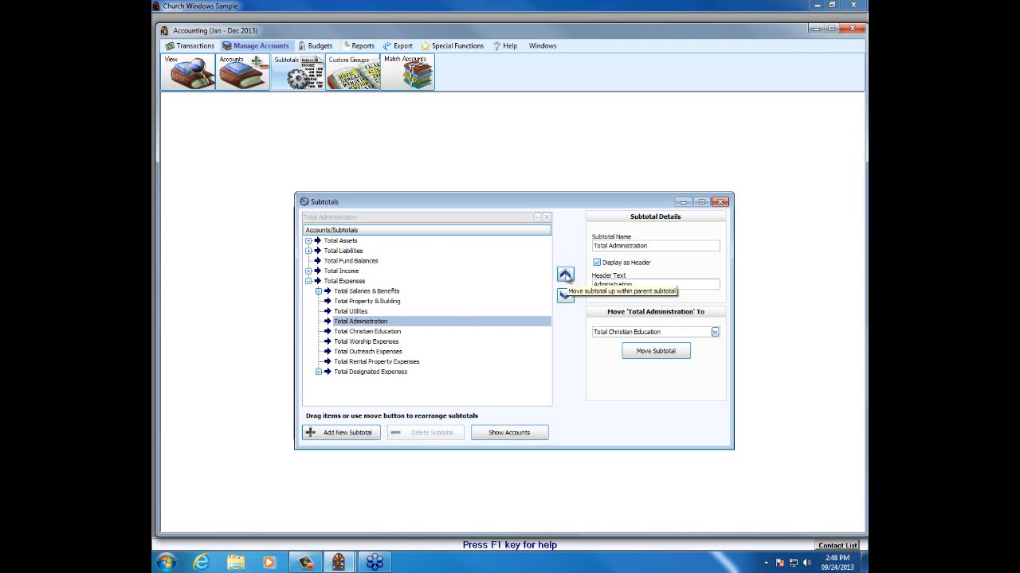
click(566, 276)
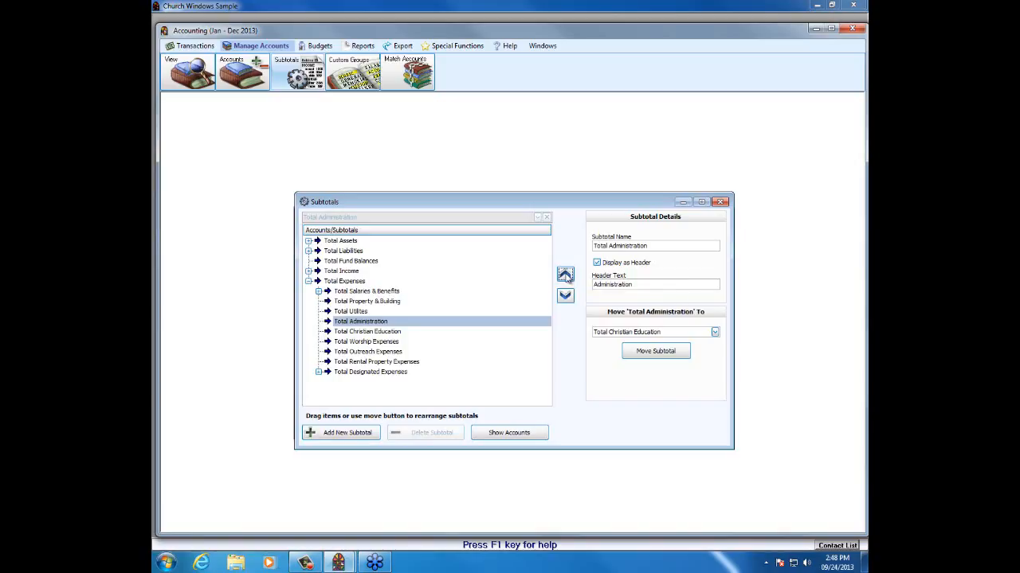
click(565, 276)
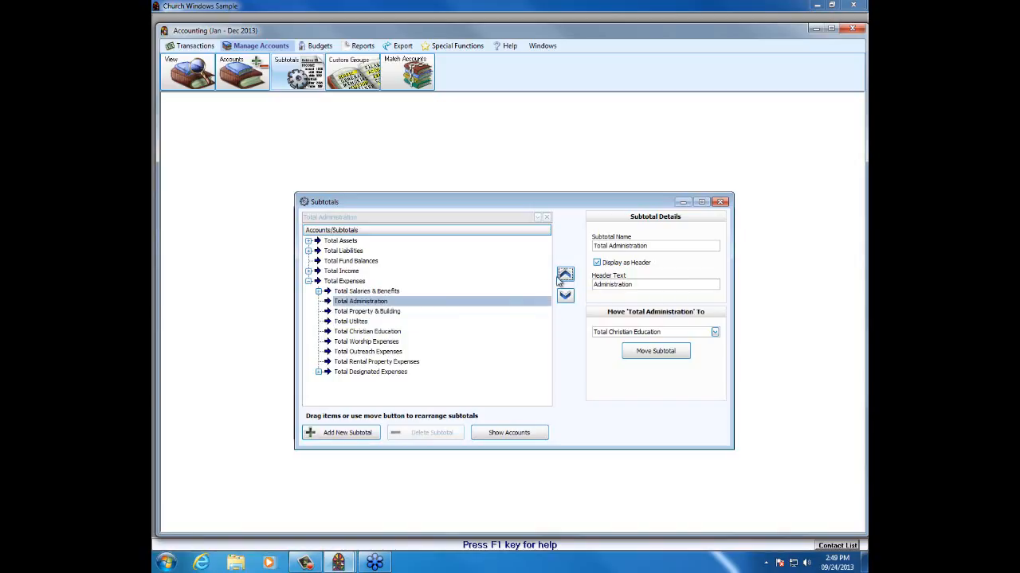
- Move the Total Pastor Salaries & Benefits subtotal out of Total Salaries & Benefits to directly under Total Expenses
click(317, 372)
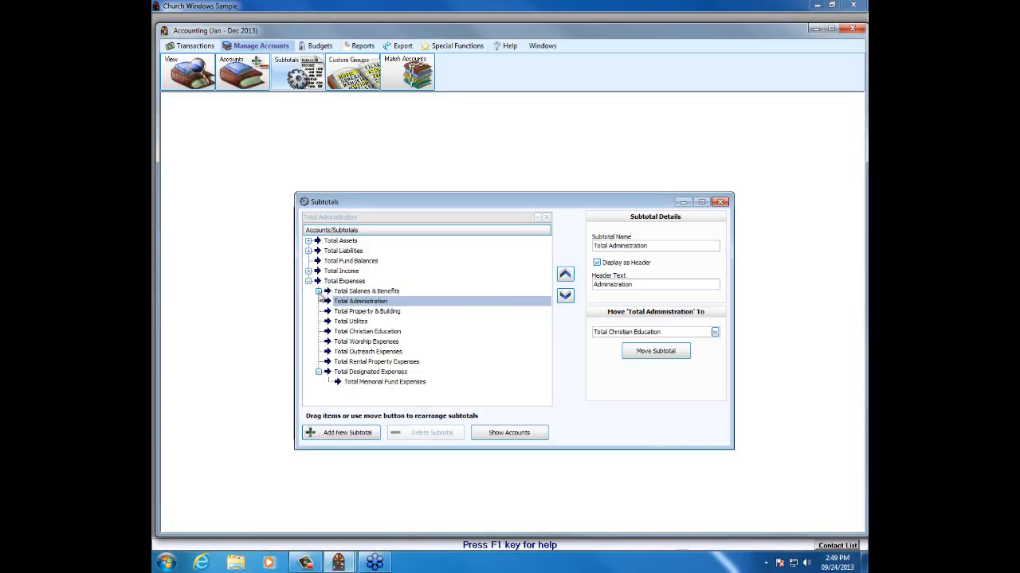
click(318, 292)
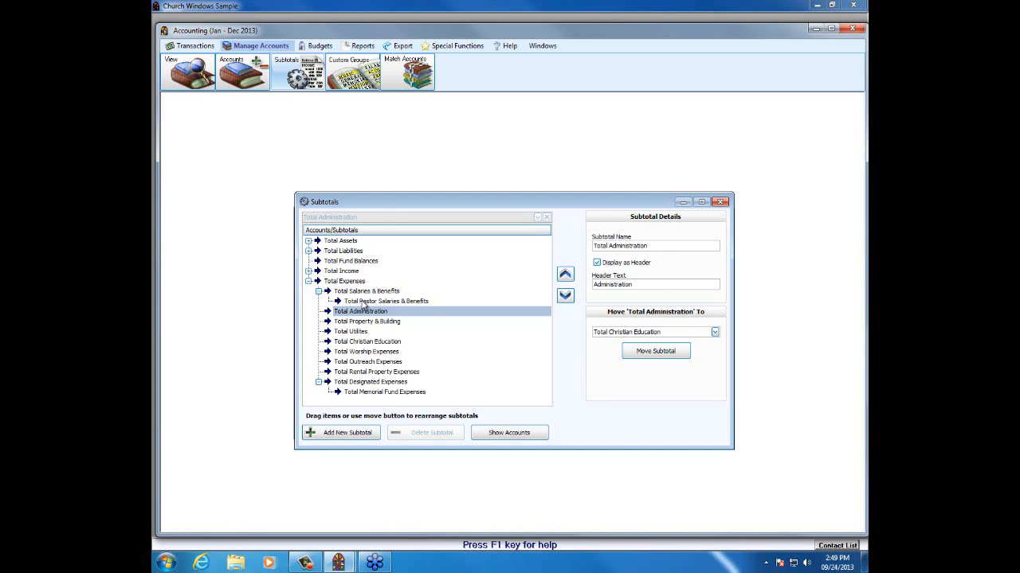
click(362, 304)
drag(363, 304, 351, 288)
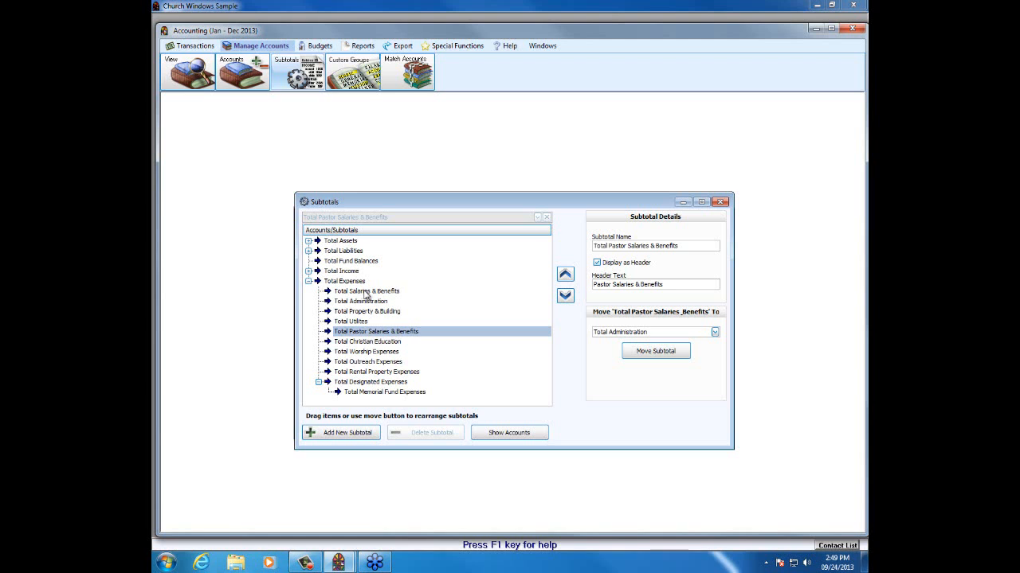
- Return the Total Pastor Salaries & Benefits subtotal to Total Salaries & Benefits
click(714, 333)
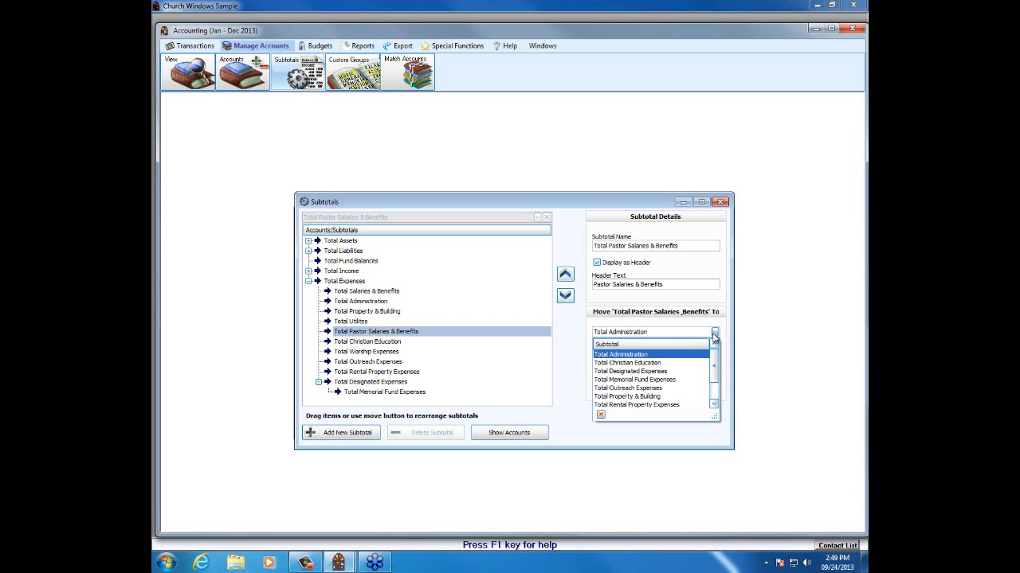
scroll(713, 366, down, 1)
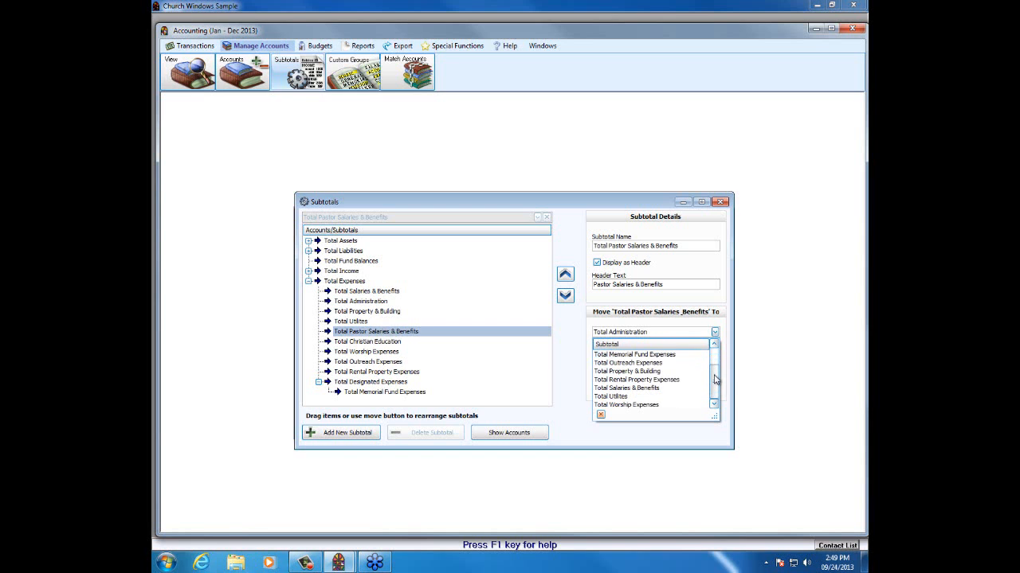
click(646, 389)
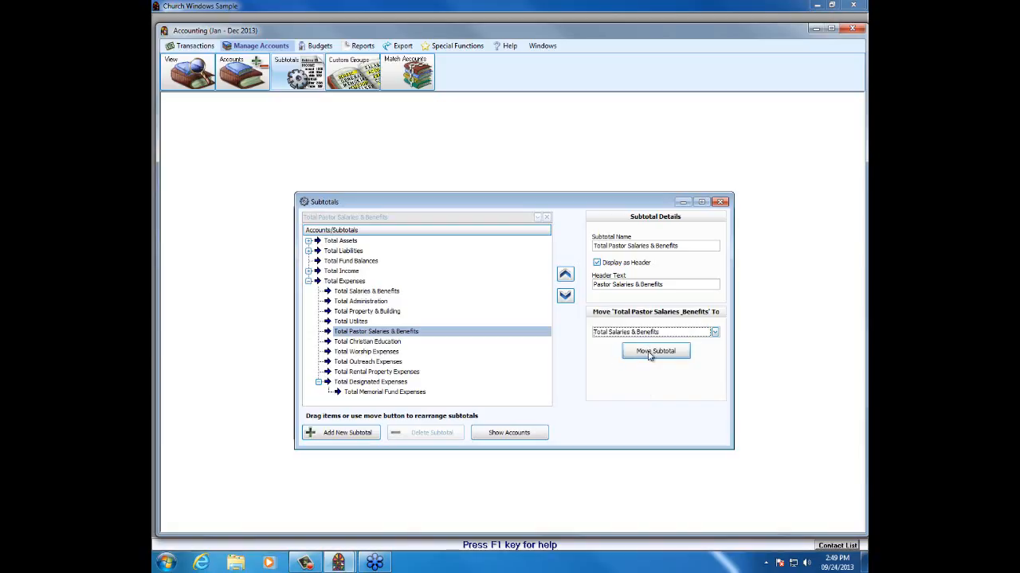
click(649, 353)
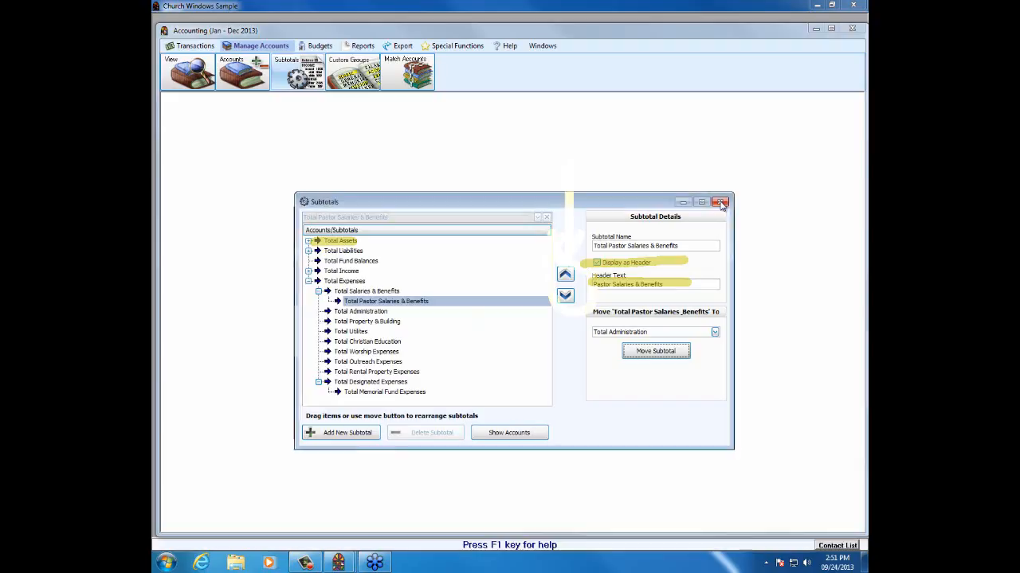
- Close the subtotal setup, and preview the Balance Sheet for September 2013 to examine its subtotals and headers
click(720, 203)
click(361, 45)
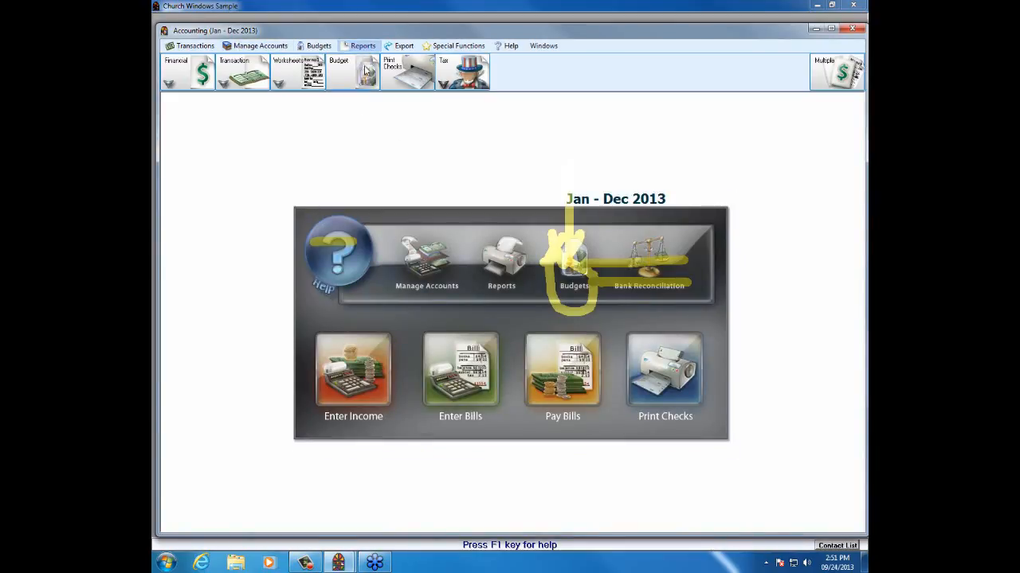
click(176, 67)
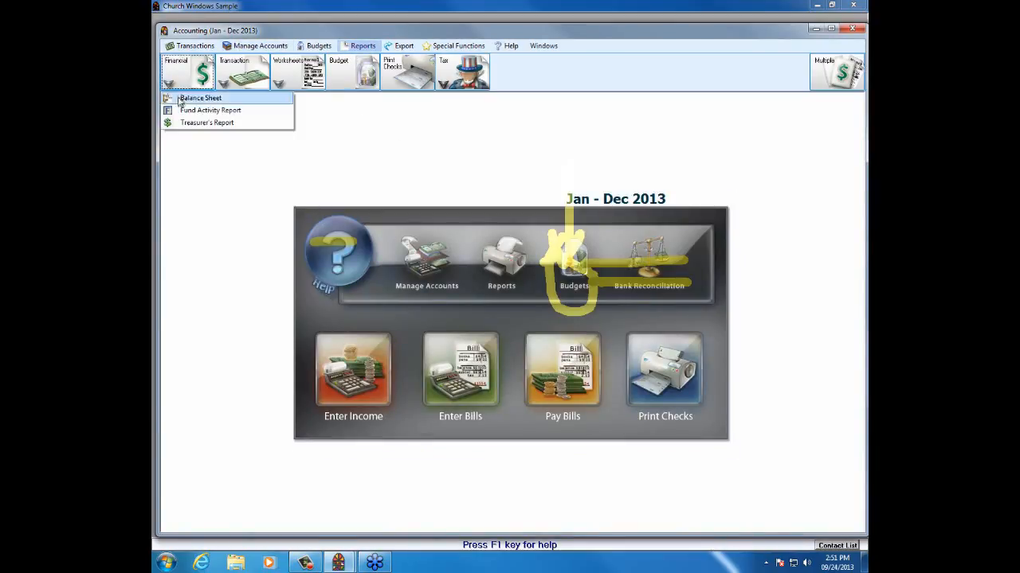
click(188, 99)
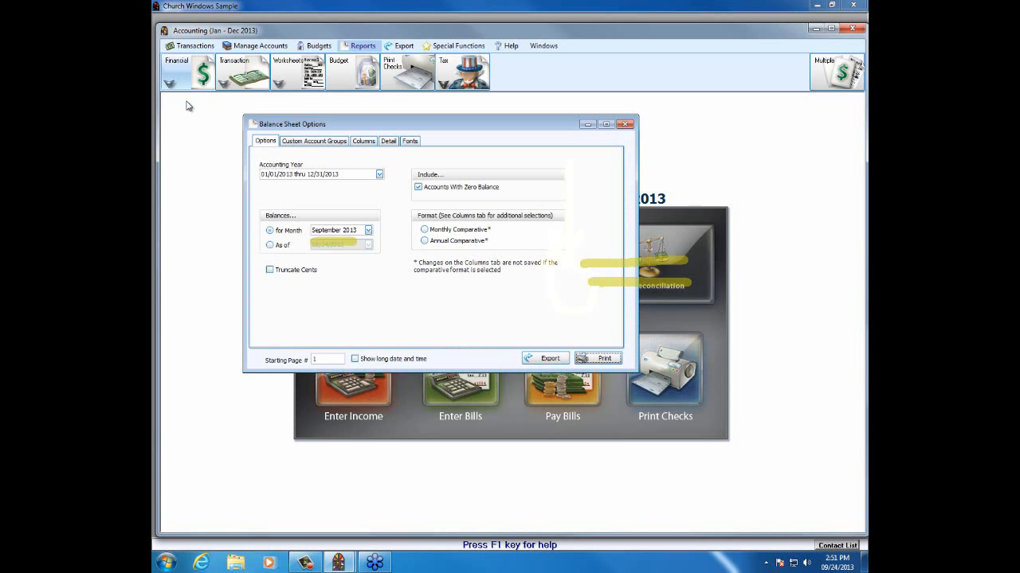
click(593, 359)
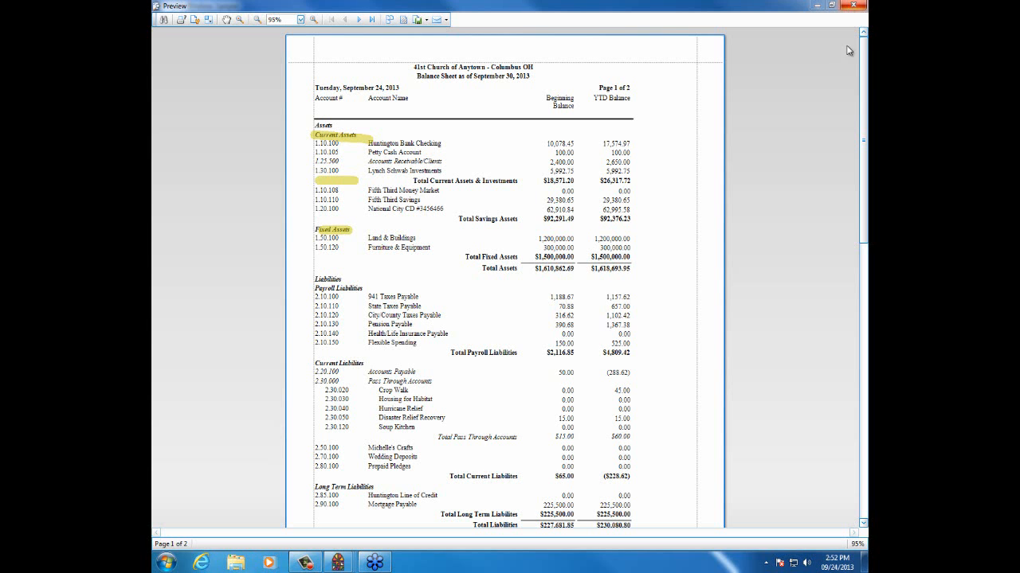
click(854, 7)
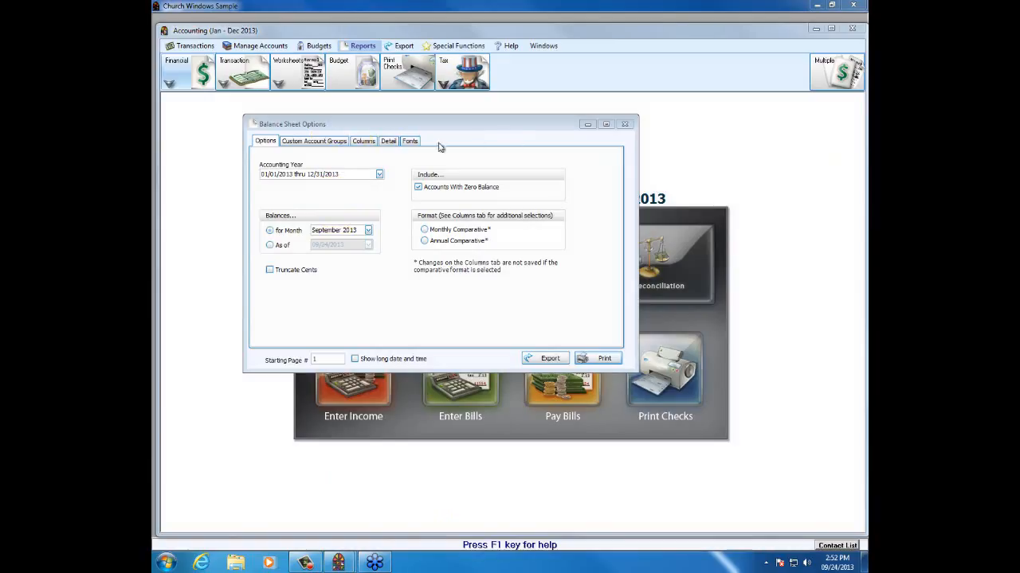
- Turn off Balance Sheet detail for Total Assets, Total Liabilities and Total Fund Balances, preview the report, and close it with its options
click(389, 142)
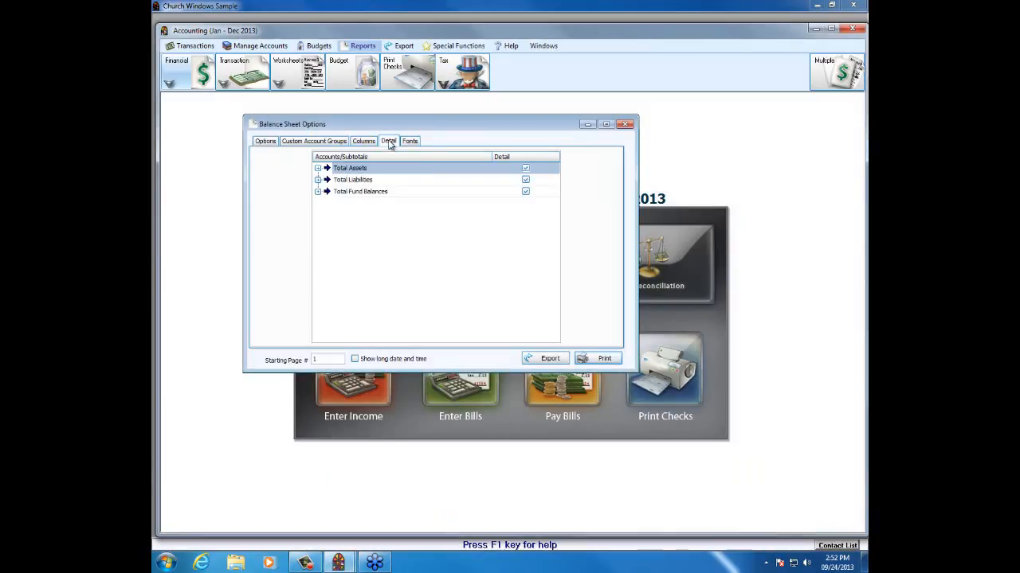
click(525, 168)
click(526, 181)
click(526, 192)
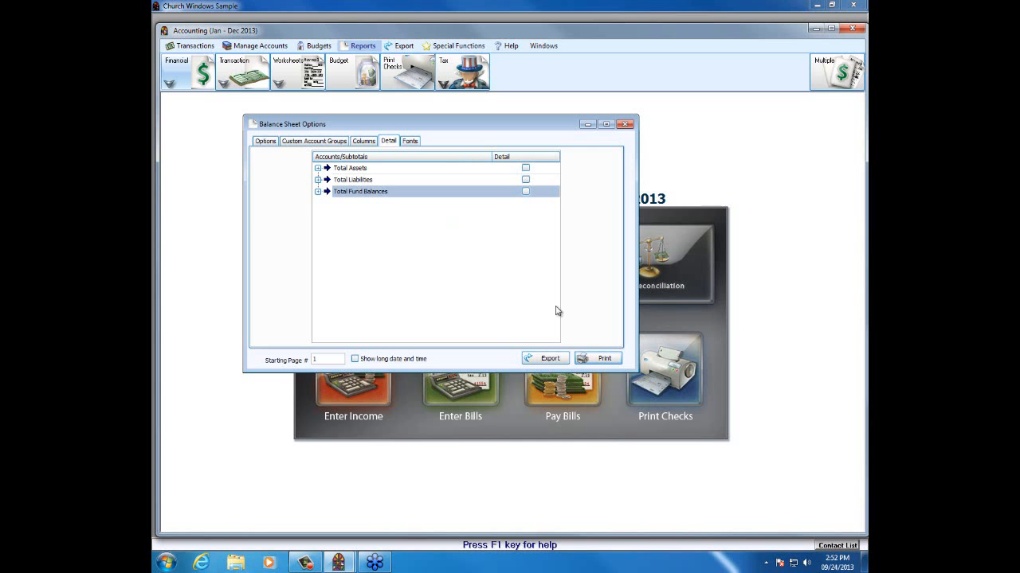
click(597, 358)
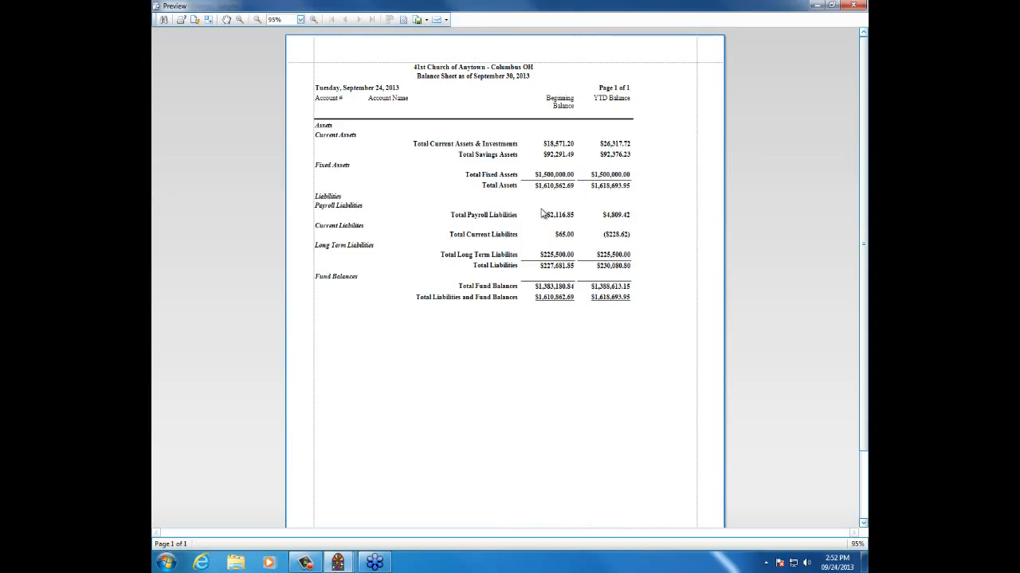
click(853, 6)
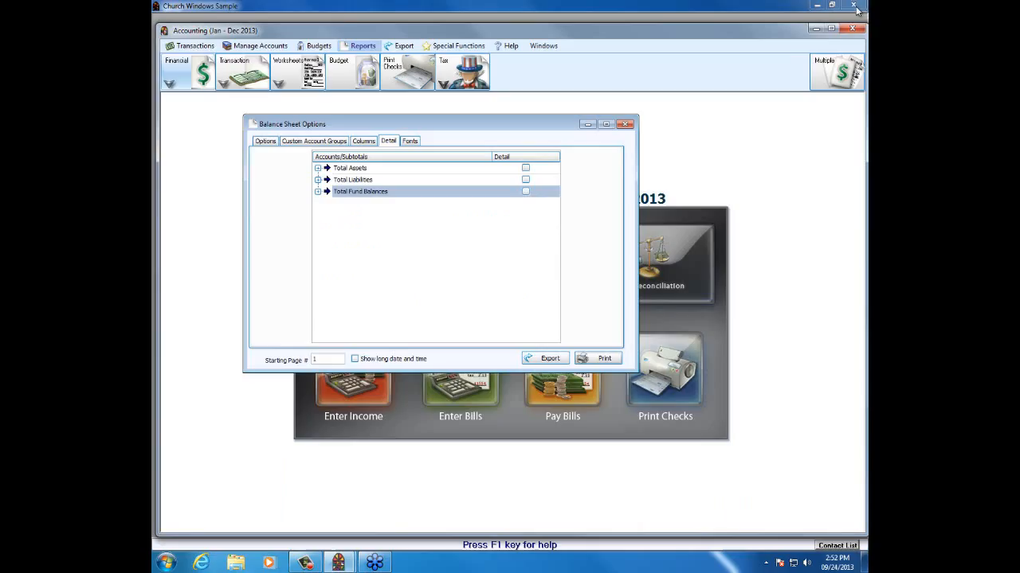
click(627, 126)
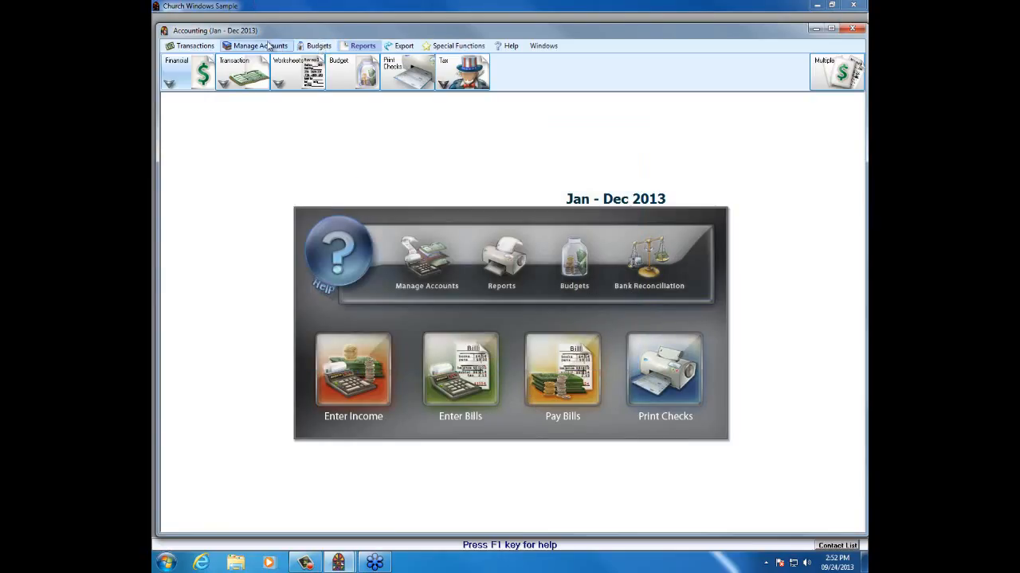
- Open the Treasurer's Report options and turn off detail for Total Salaries & Benefits under Total Expenses
click(169, 83)
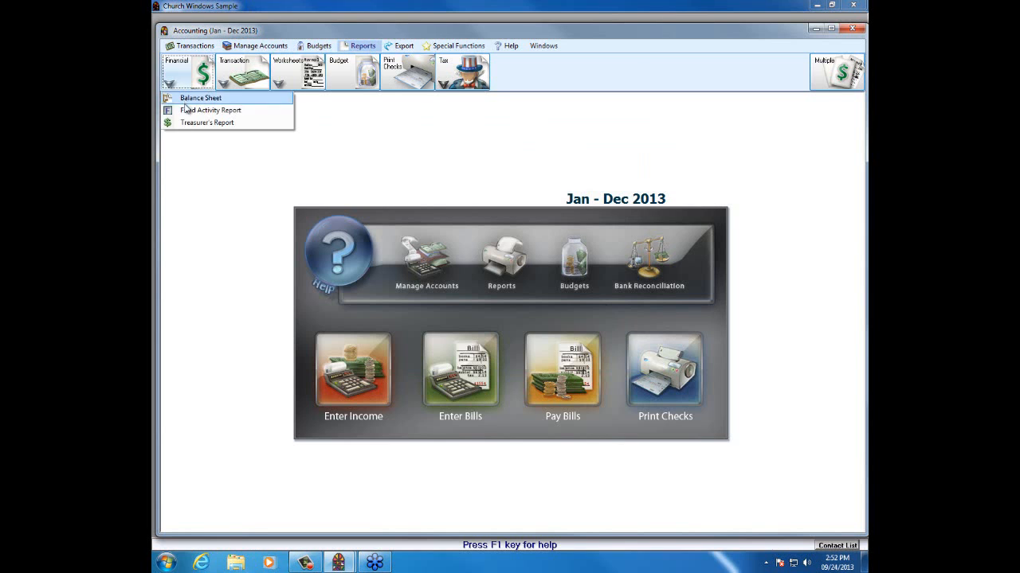
click(191, 125)
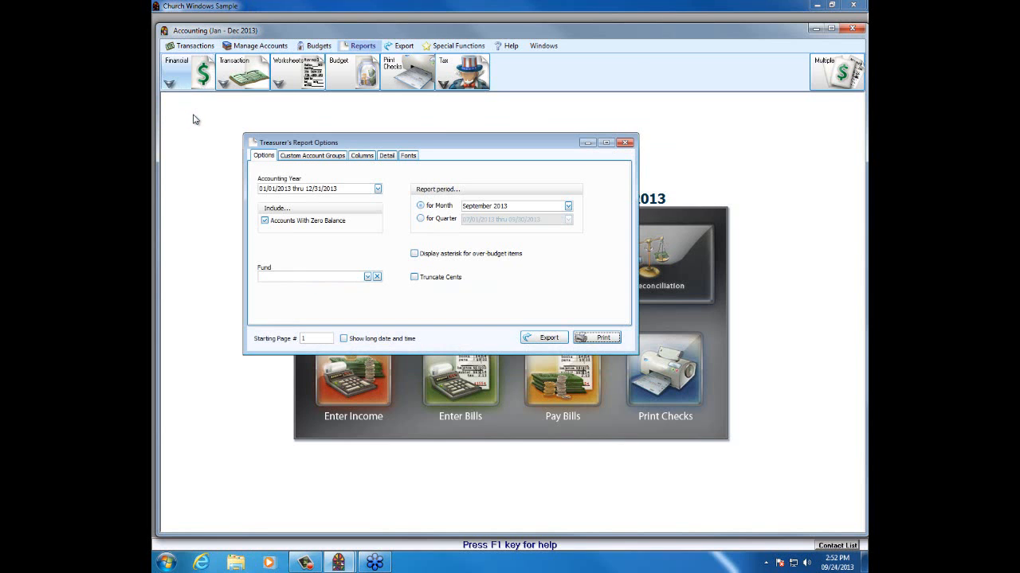
click(385, 156)
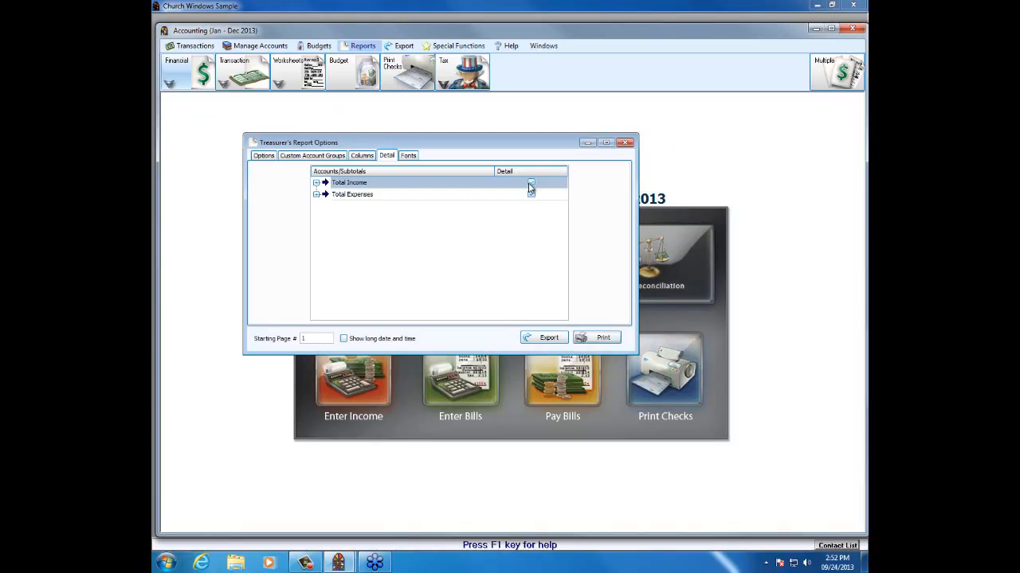
click(316, 194)
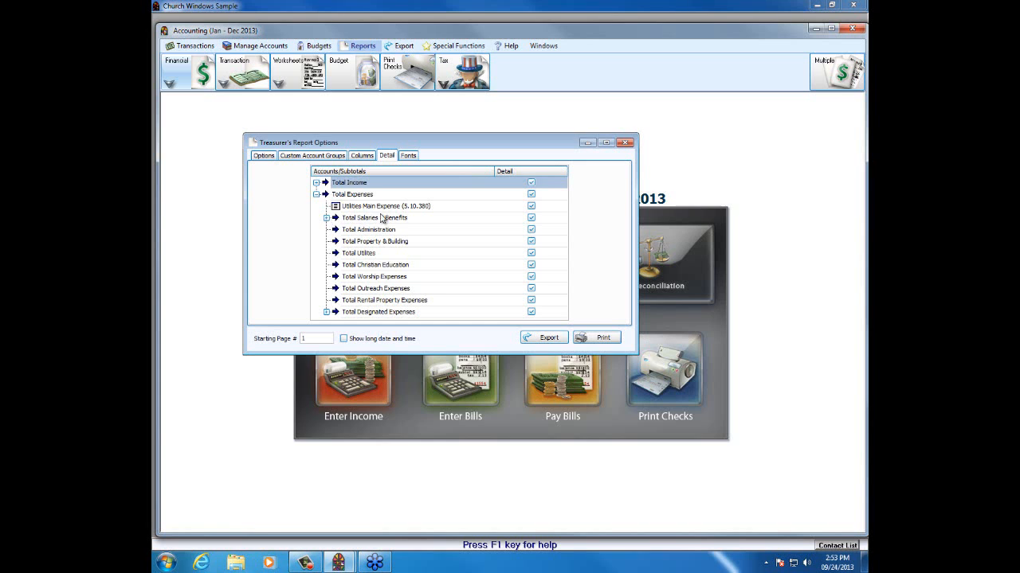
click(532, 218)
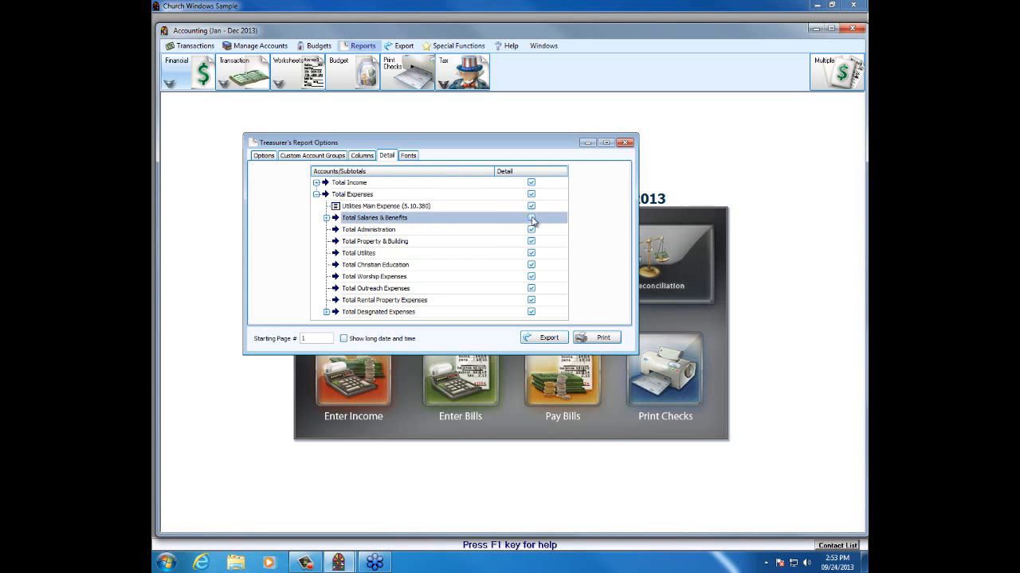
click(327, 218)
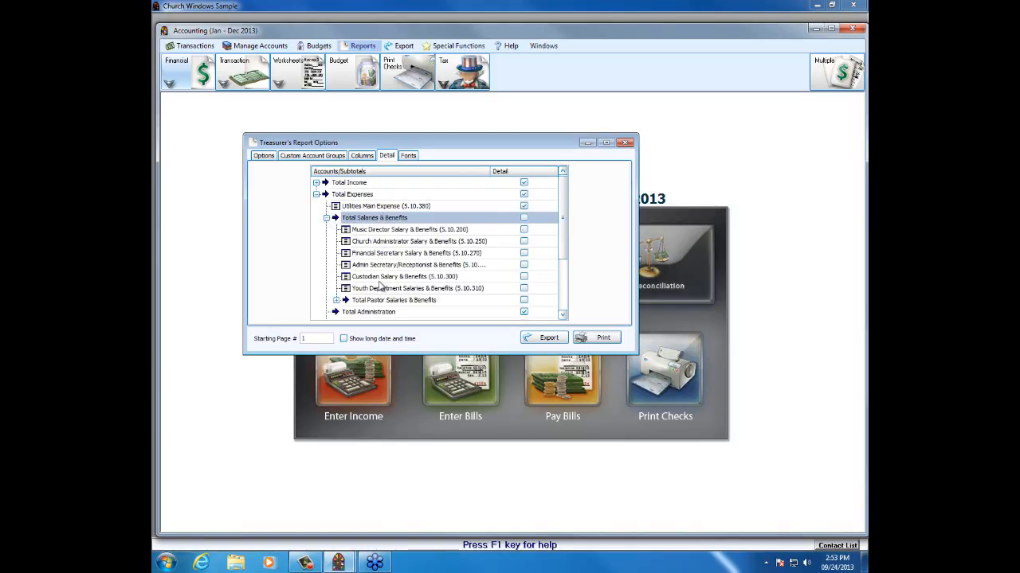
click(326, 219)
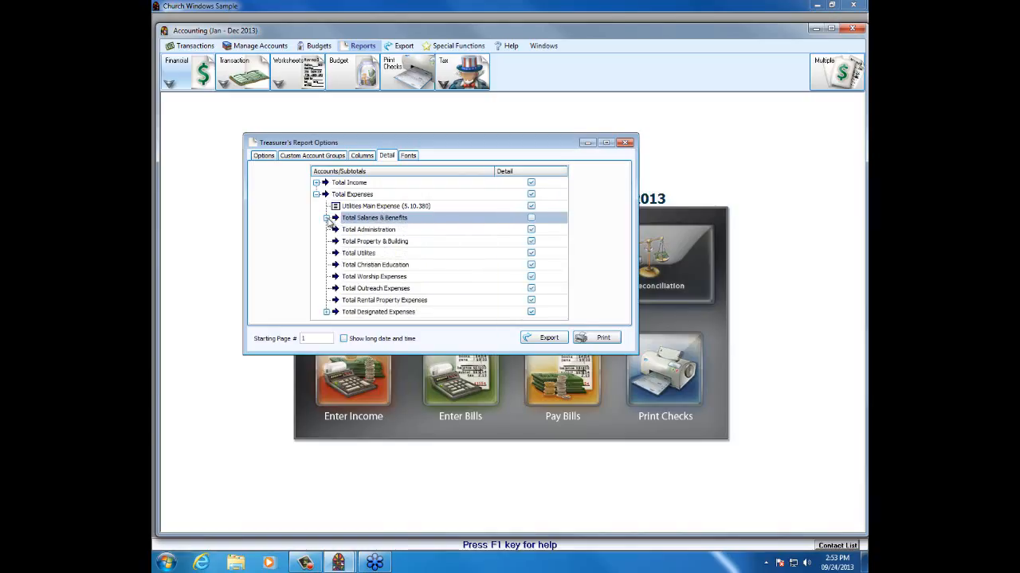
- Preview the Treasurer's Report for September 2013, examine its income and Salaries & Benefits sections, and close the preview
click(595, 338)
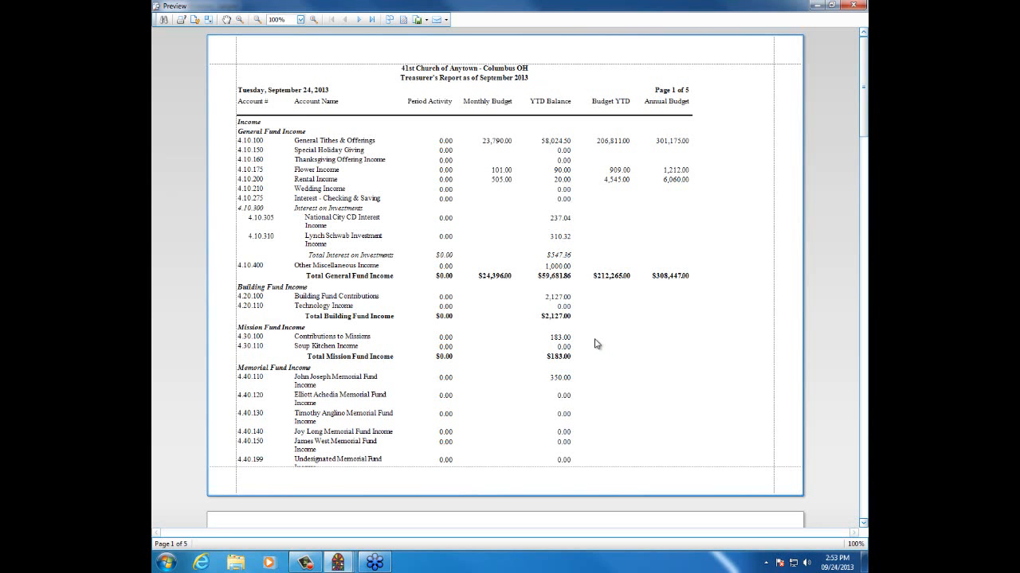
scroll(597, 344, down, 3)
scroll(597, 341, down, 3)
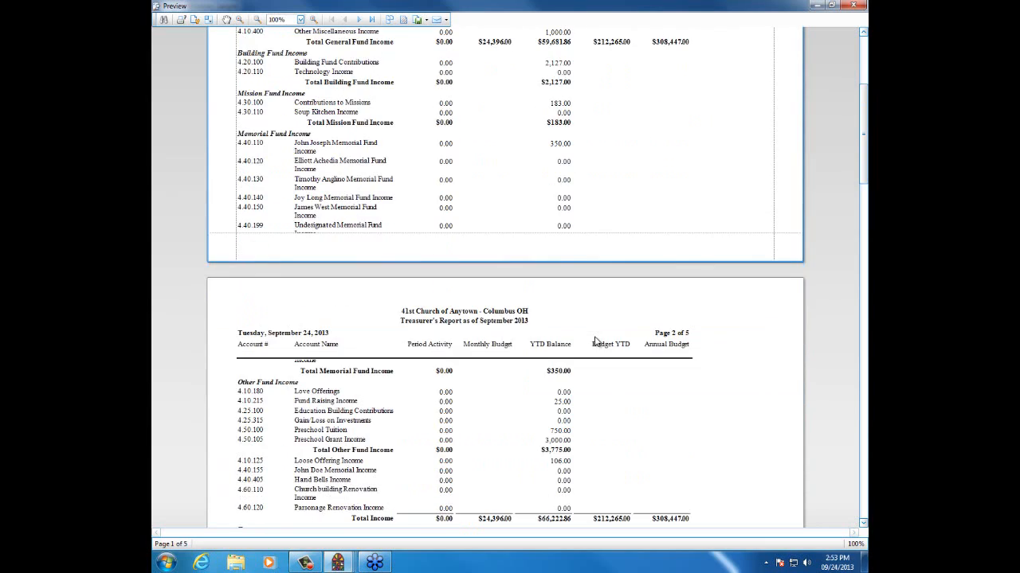
scroll(598, 342, up, 5)
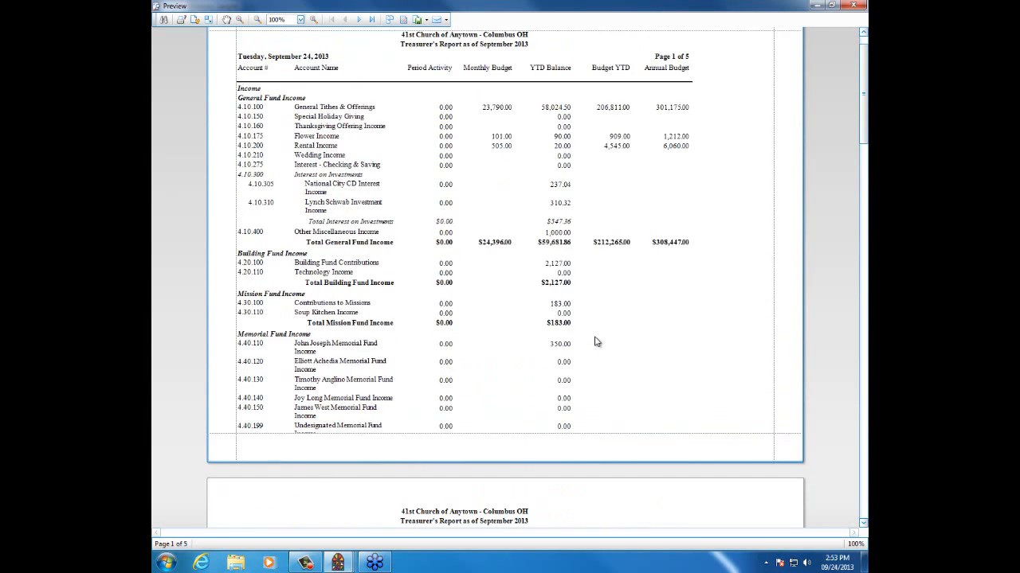
scroll(597, 342, down, 12)
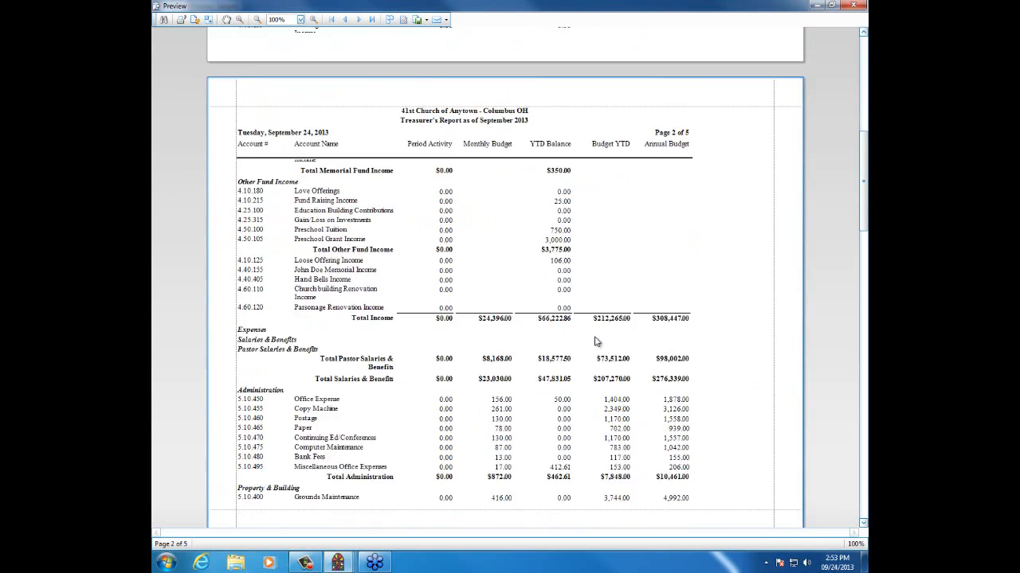
scroll(597, 341, down, 1)
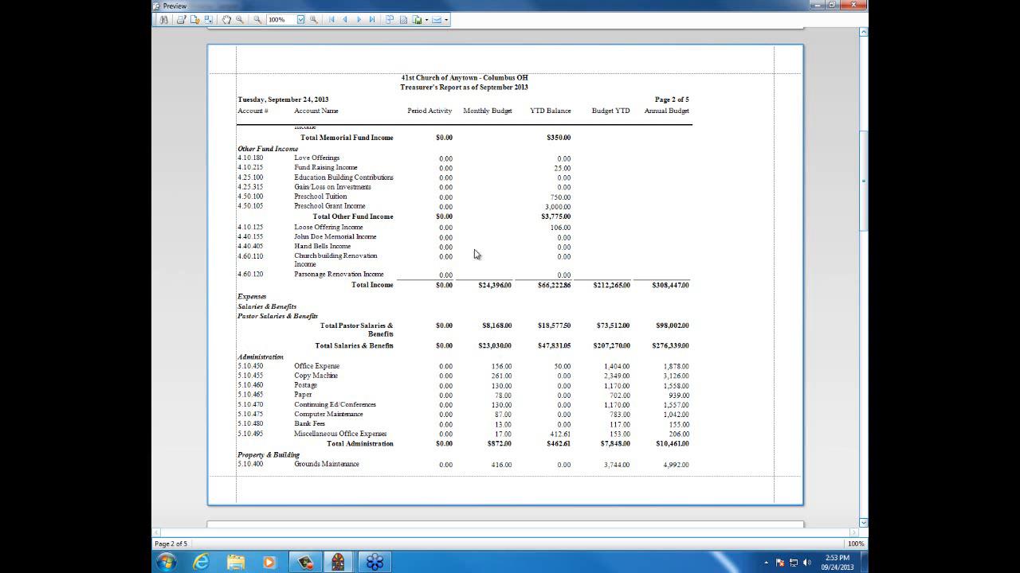
click(855, 8)
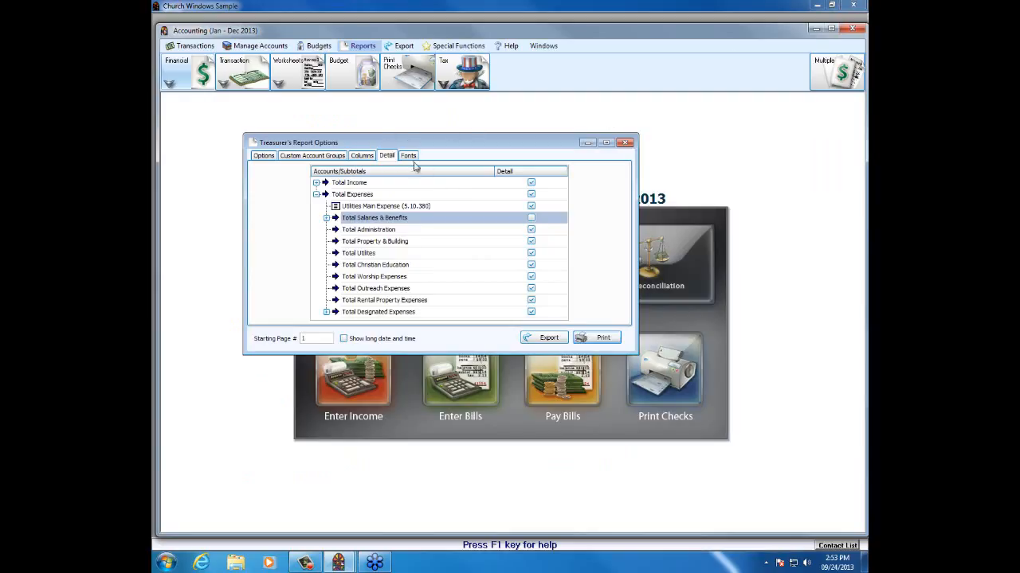
- Turn off Treasurer's Report detail for Total Income and Total Expenses
click(316, 195)
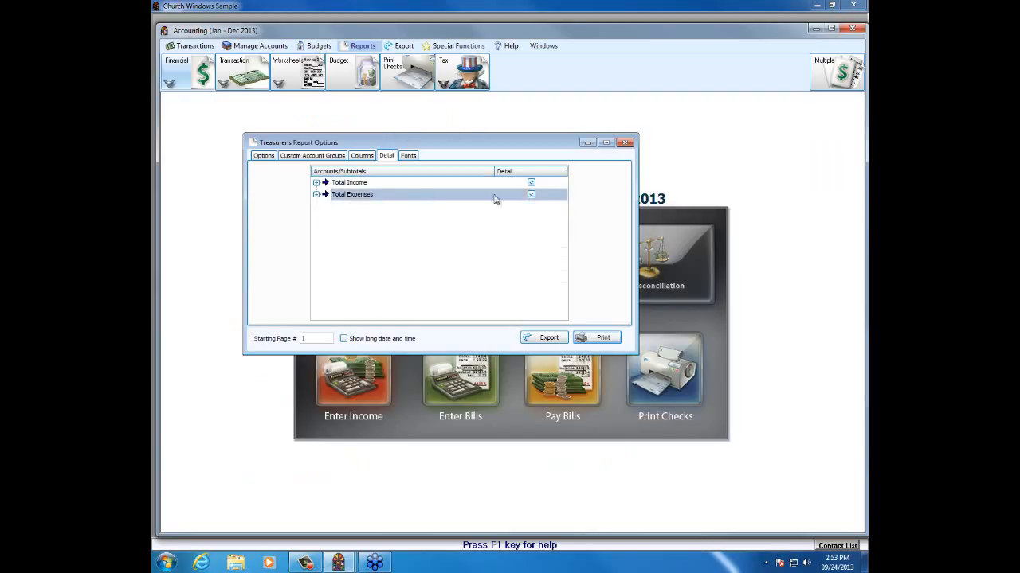
click(530, 182)
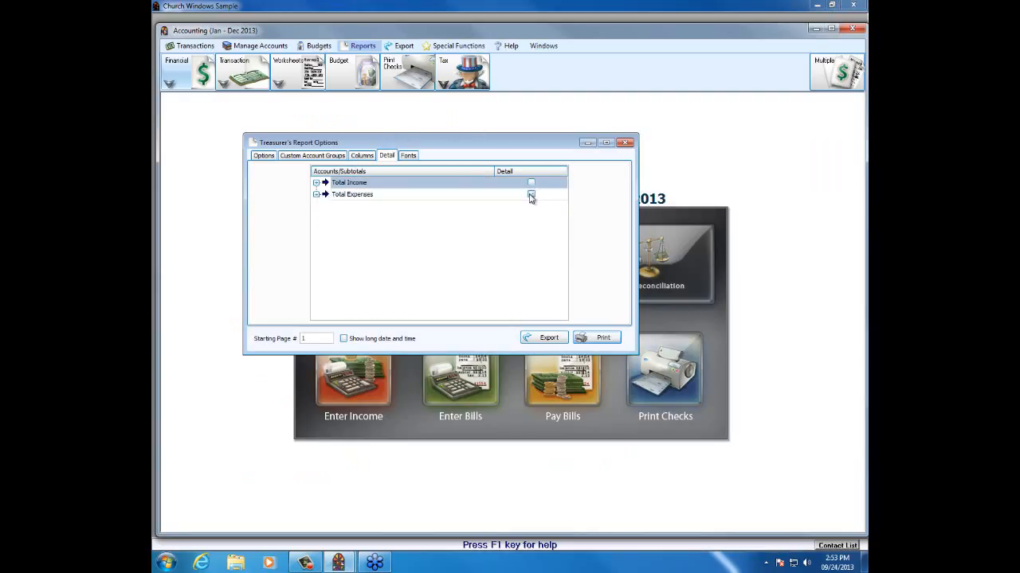
click(531, 194)
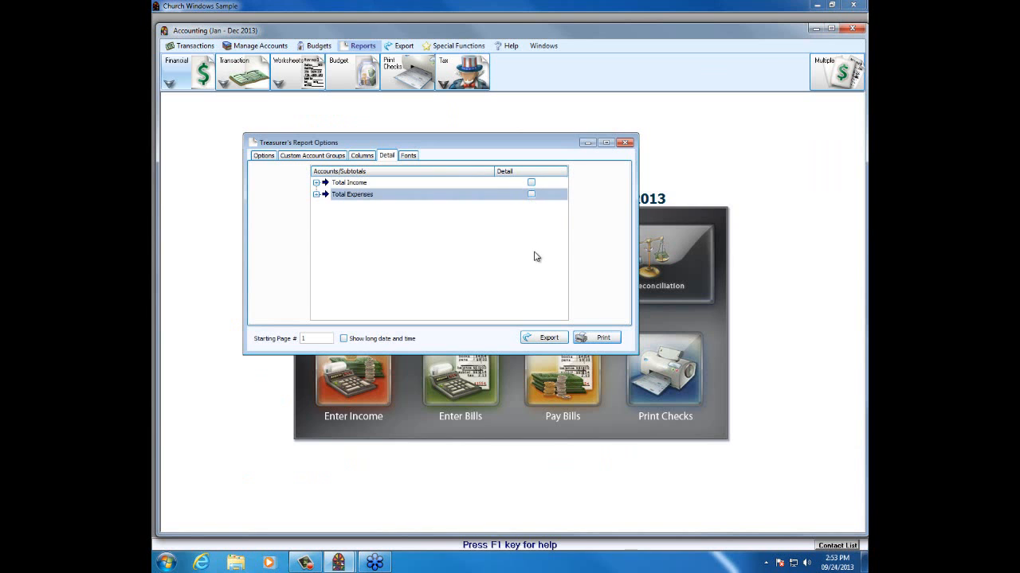
- Preview the Treasurer's Report without detail, examine its income and expense subtotals, and close the report with its options
click(595, 340)
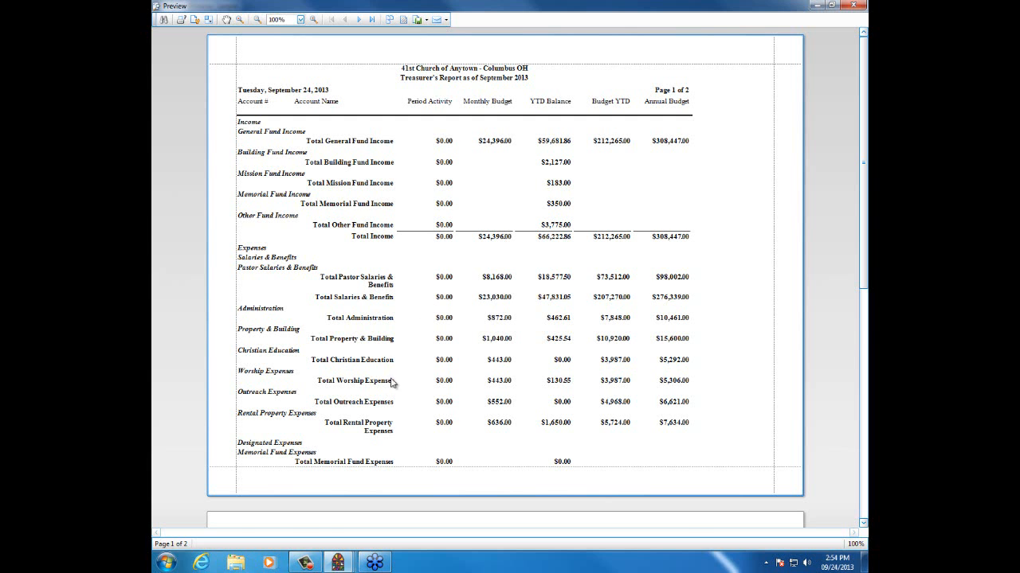
mouse_move(862, 215)
mouse_down()
mouse_move(863, 386)
mouse_move(868, 207)
mouse_up()
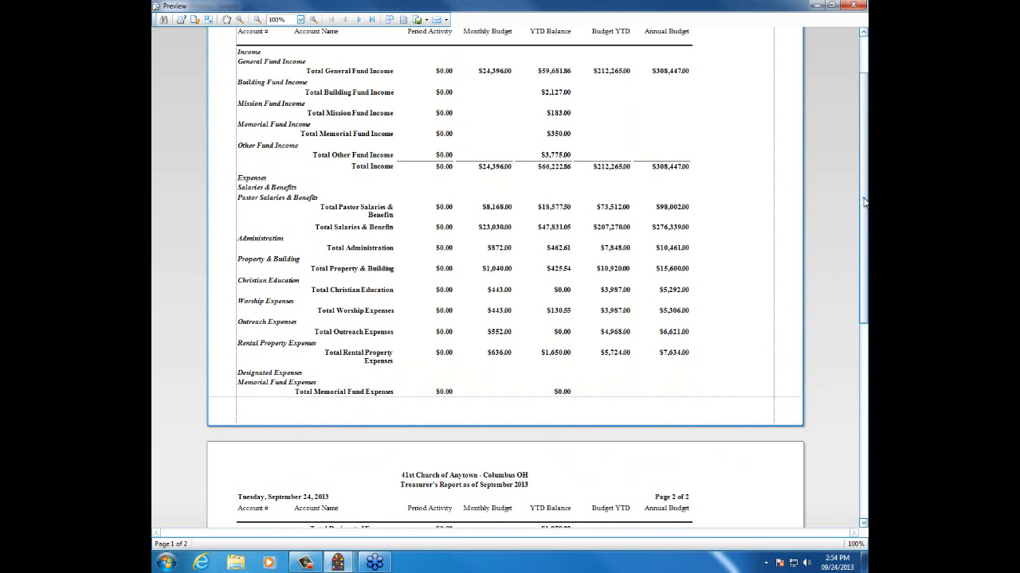
mouse_move(864, 201)
mouse_down()
mouse_move(865, 261)
mouse_move(864, 208)
mouse_up()
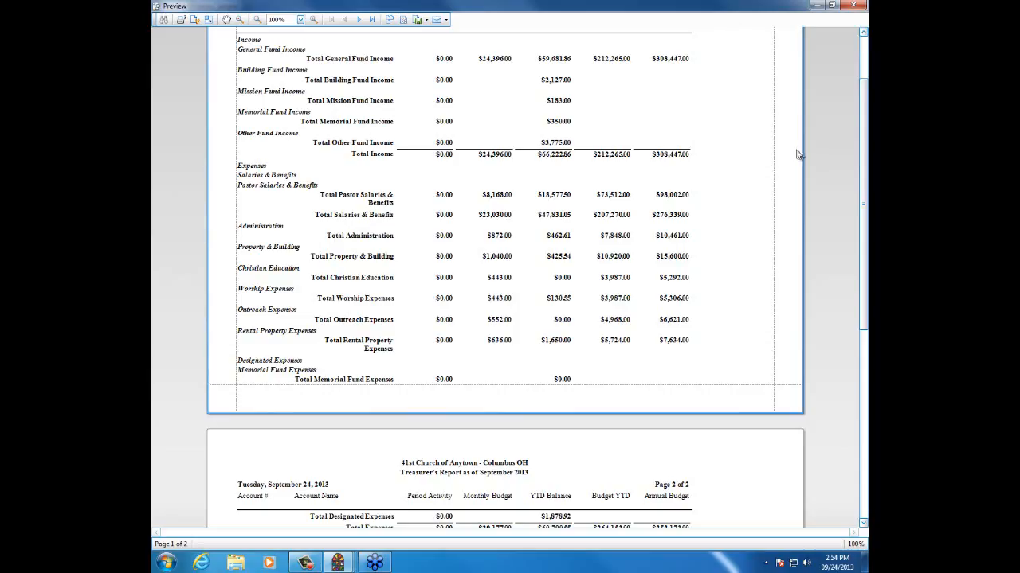
drag(861, 140, 864, 162)
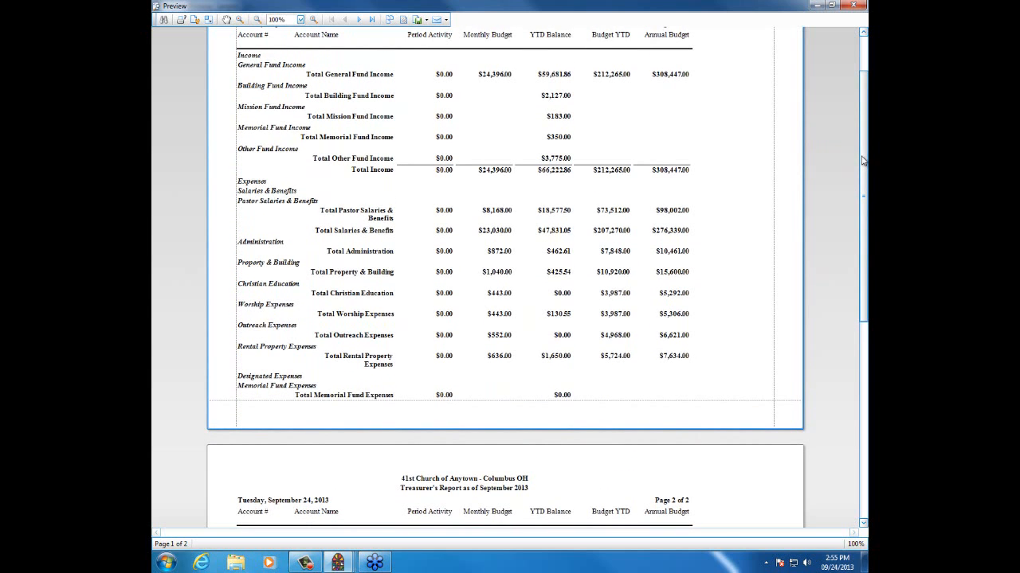
drag(864, 162, 864, 30)
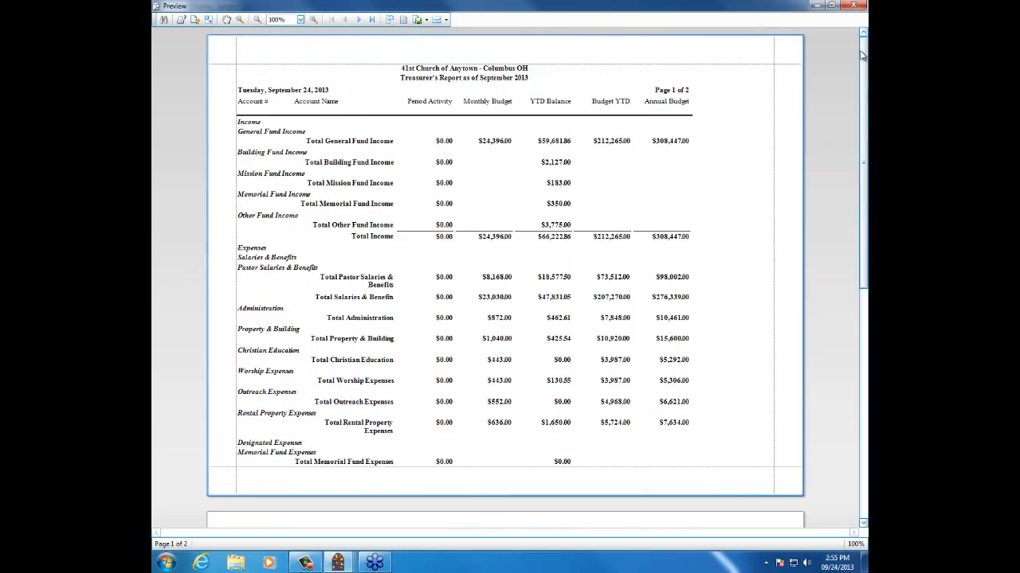
click(853, 5)
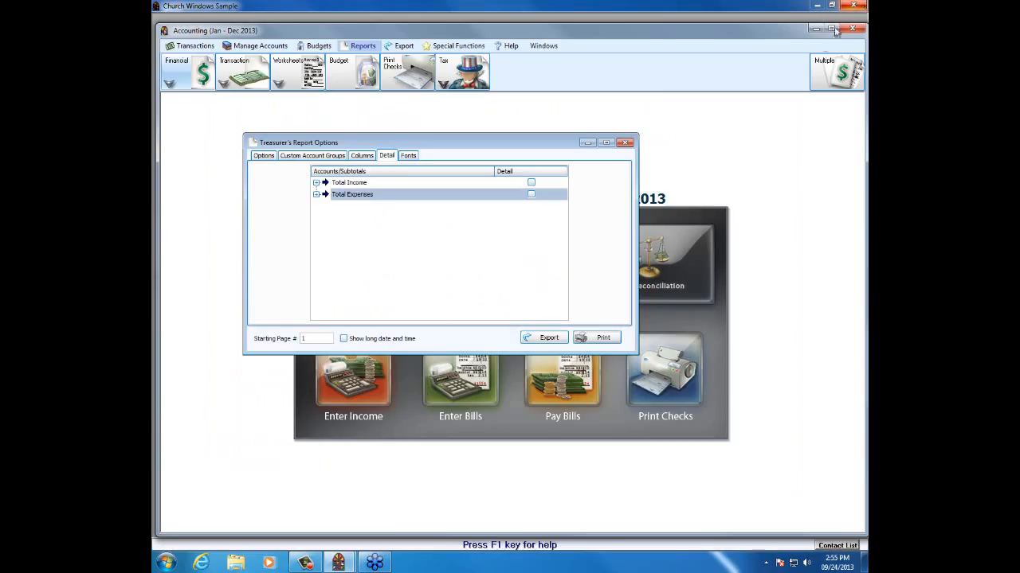
click(625, 142)
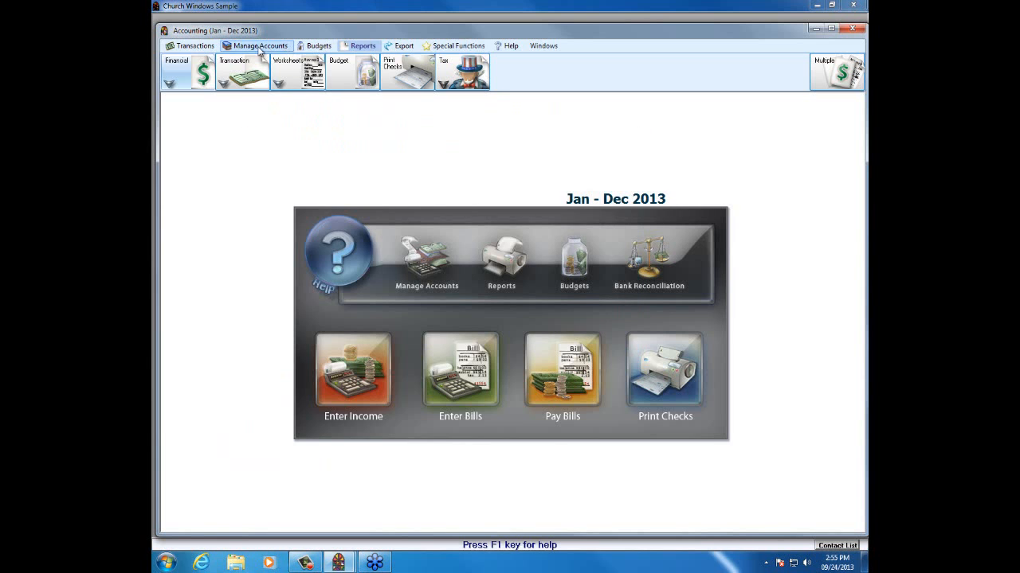
- Open the subtotal setup, expand Total Expenses to review its subtotals, and close the setup
click(256, 45)
click(297, 73)
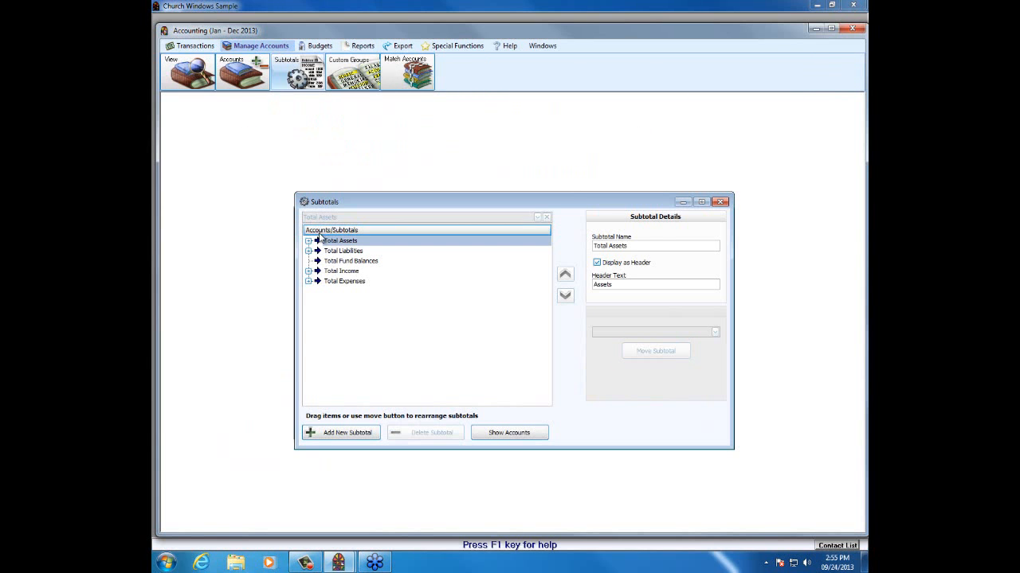
click(309, 282)
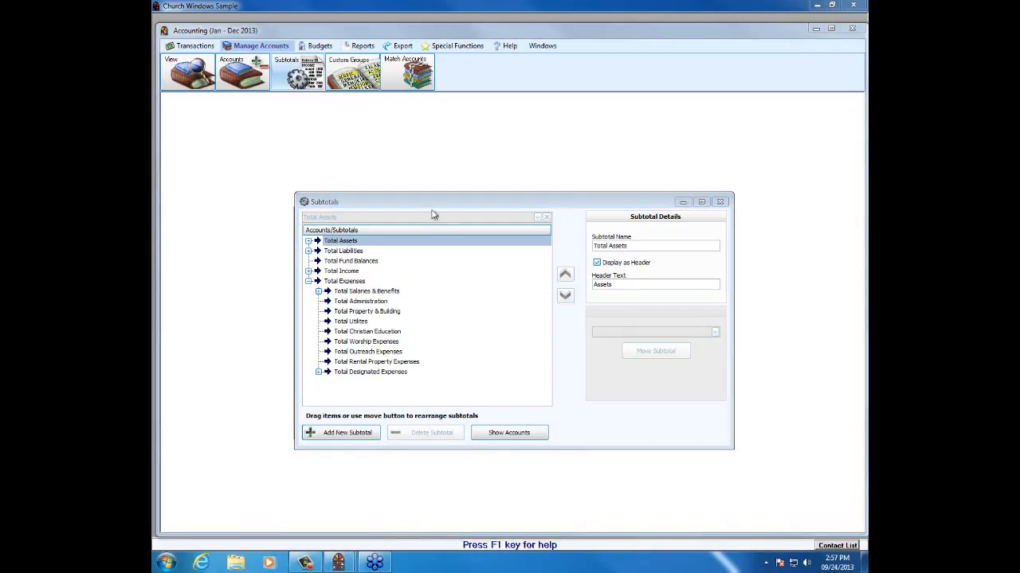
click(719, 202)
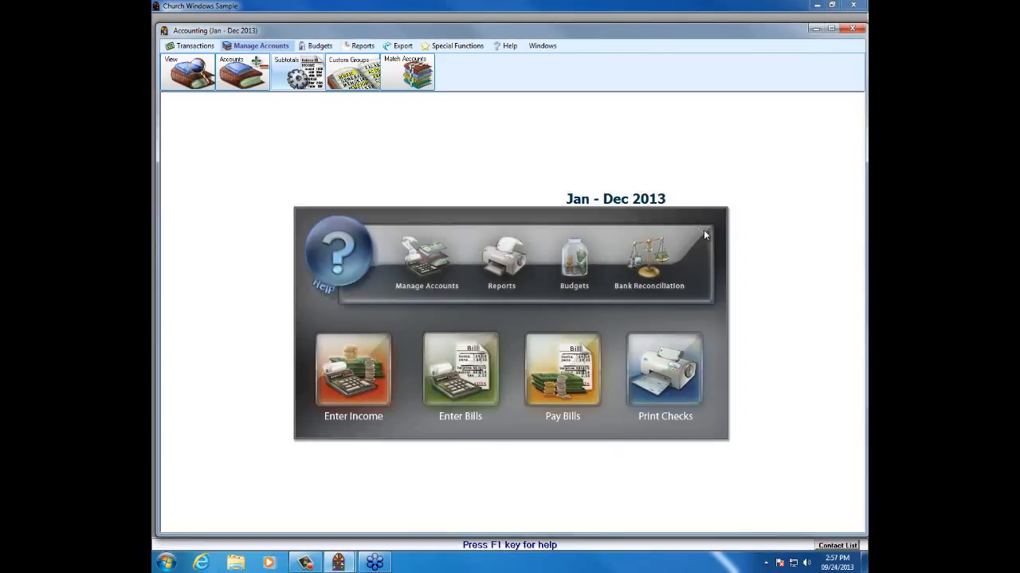
- Reopen the Treasurer's Report options, check the detail settings, preview the September 2013 report, and close the preview
click(351, 44)
click(185, 69)
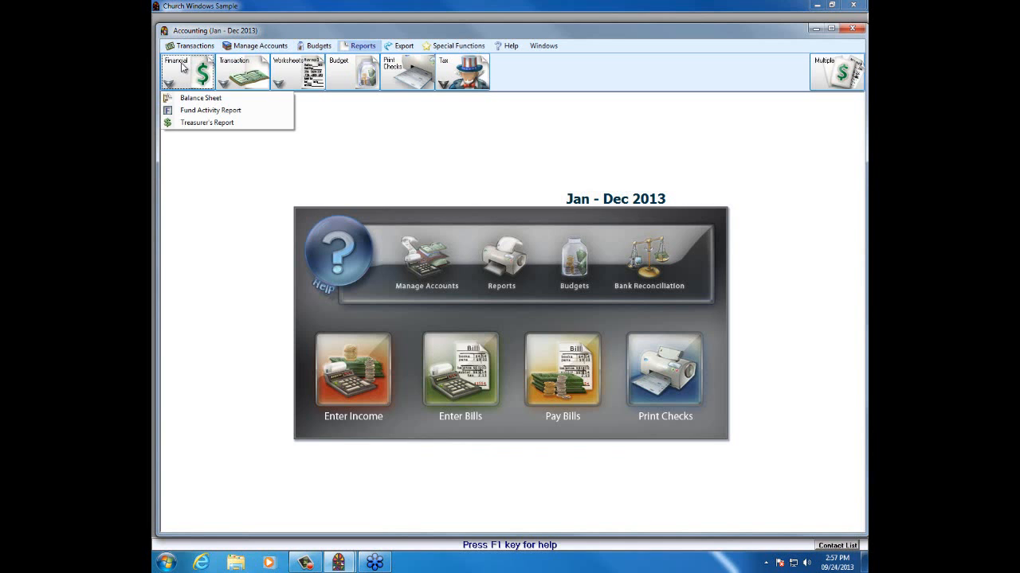
click(191, 121)
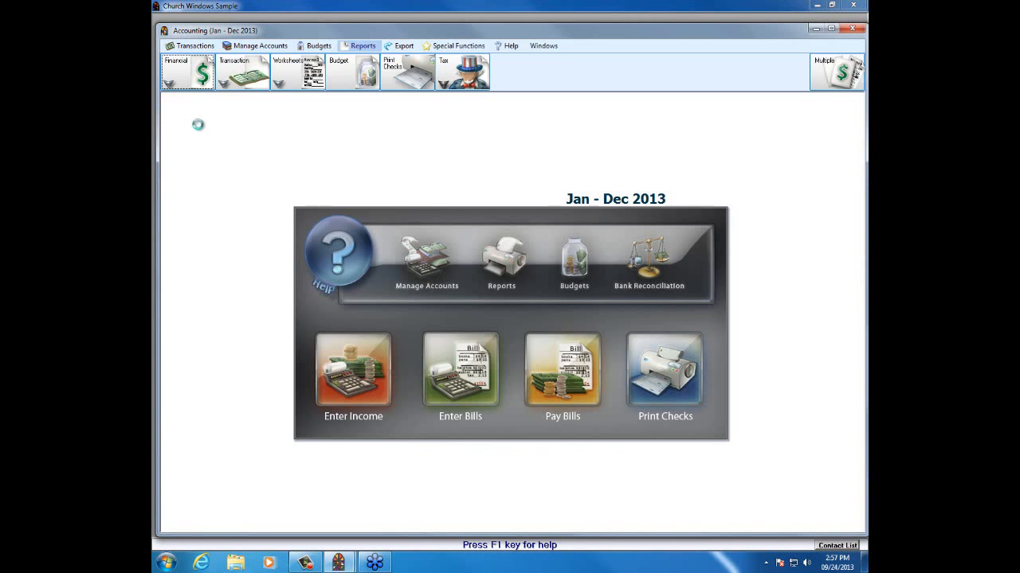
click(387, 157)
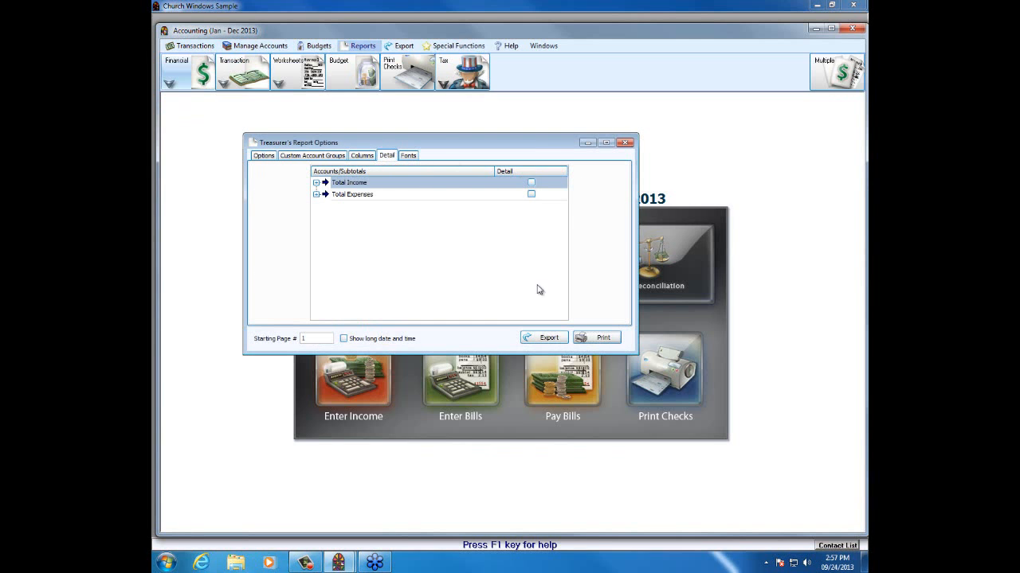
click(585, 338)
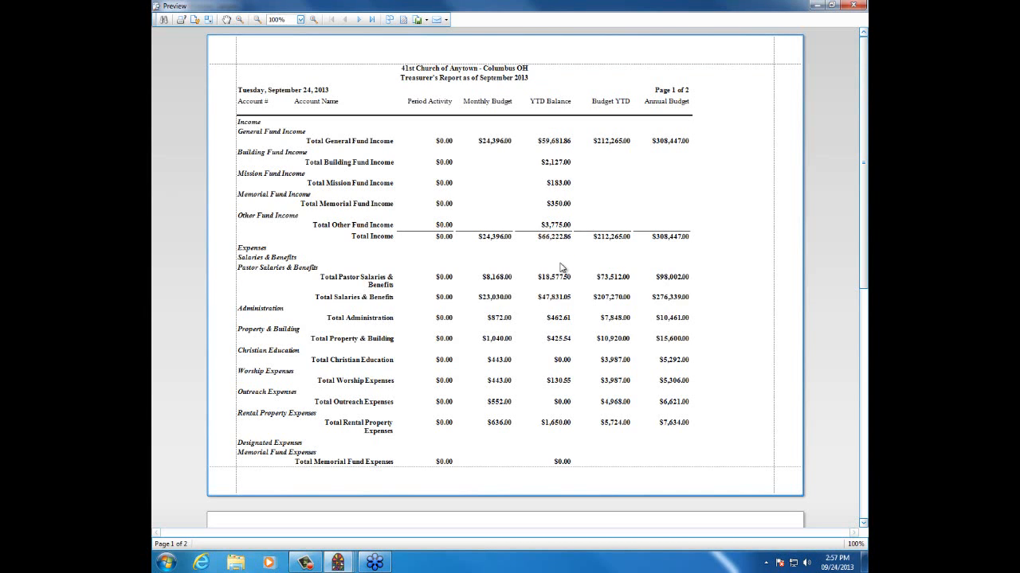
click(853, 6)
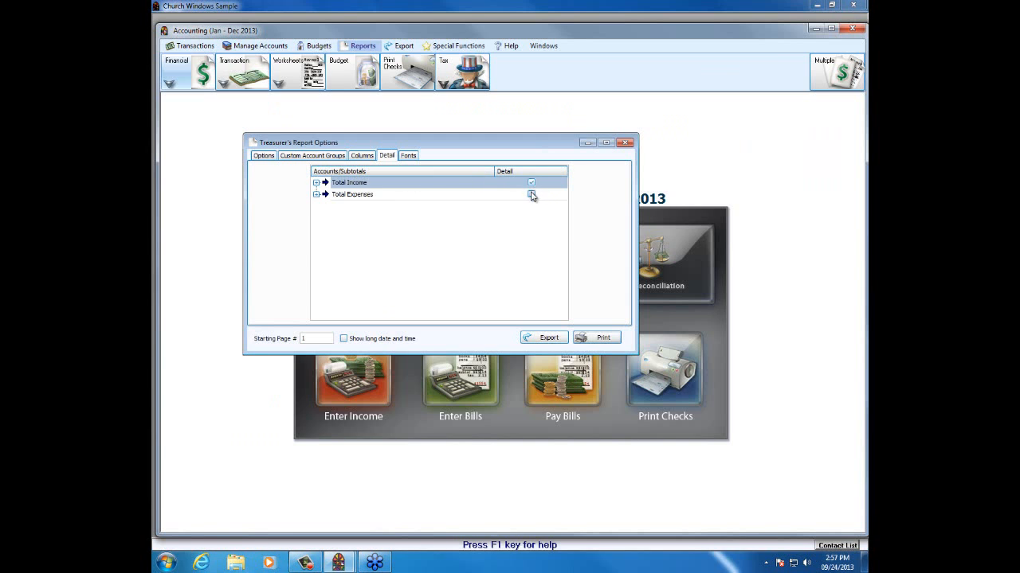
- Turn Treasurer's Report detail back on for Total Income and Total Expenses, and preview the report for September 2013
click(530, 194)
click(266, 157)
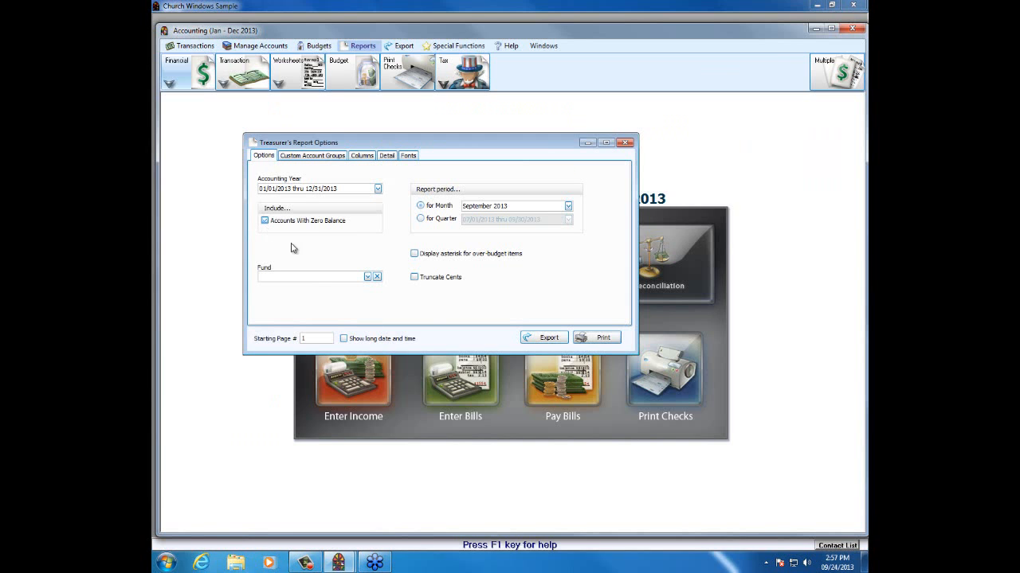
click(601, 338)
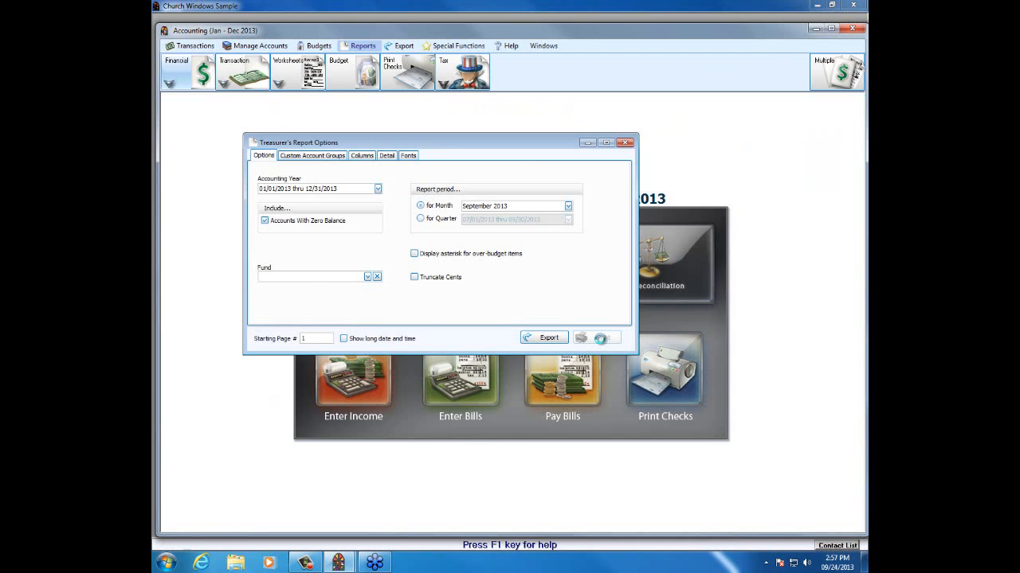